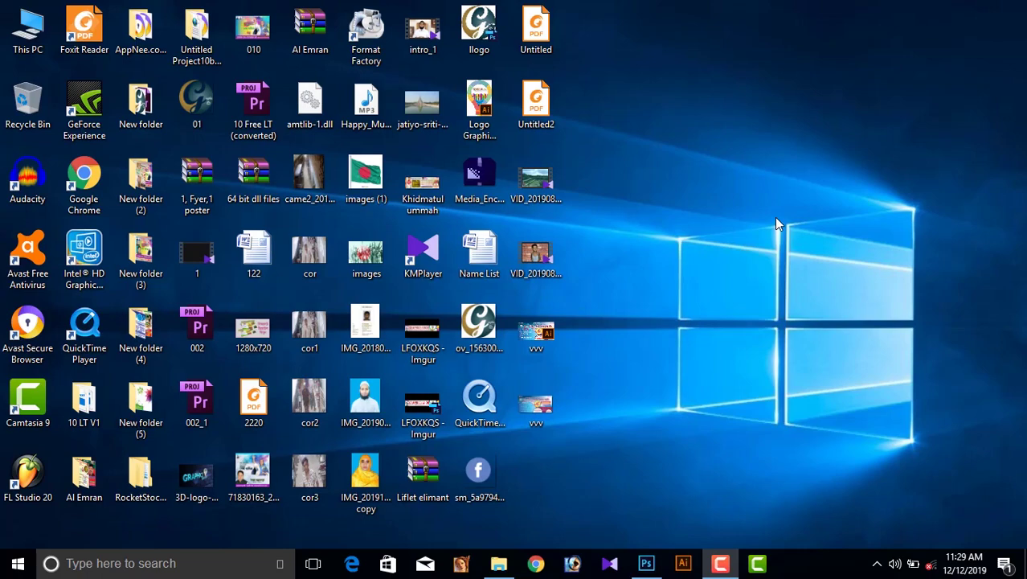
Bring Photoshop forward with the 16 December.tif Victory Day poster open
{"action": "key", "text": "alt+Tab"}
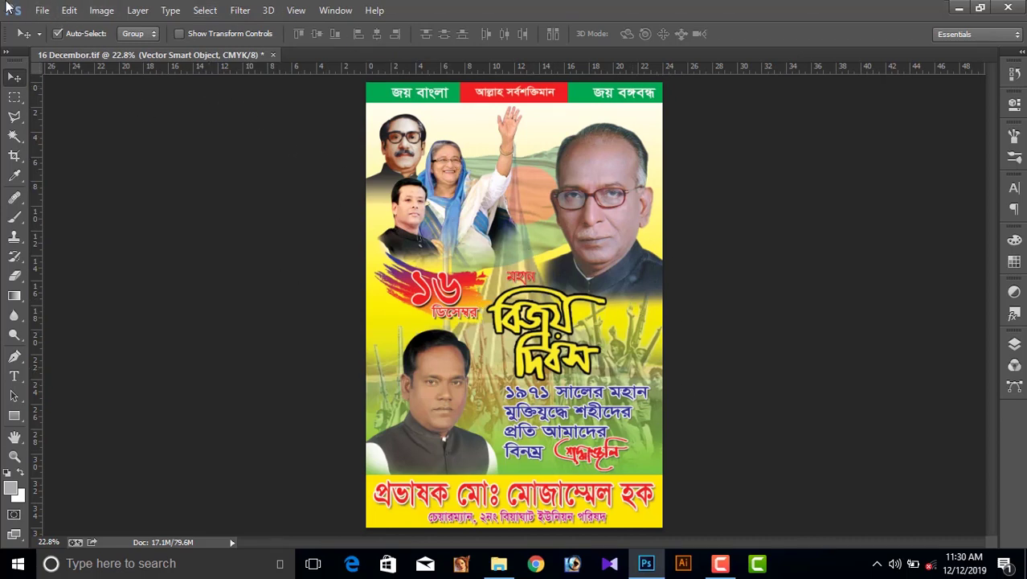
Create Untitled-1 as a blank white 24 × 36 inch, 72 ppi CMYK document
{"action": "left_click", "coordinate": [42, 10]}
{"action": "left_click", "coordinate": [60, 29]}
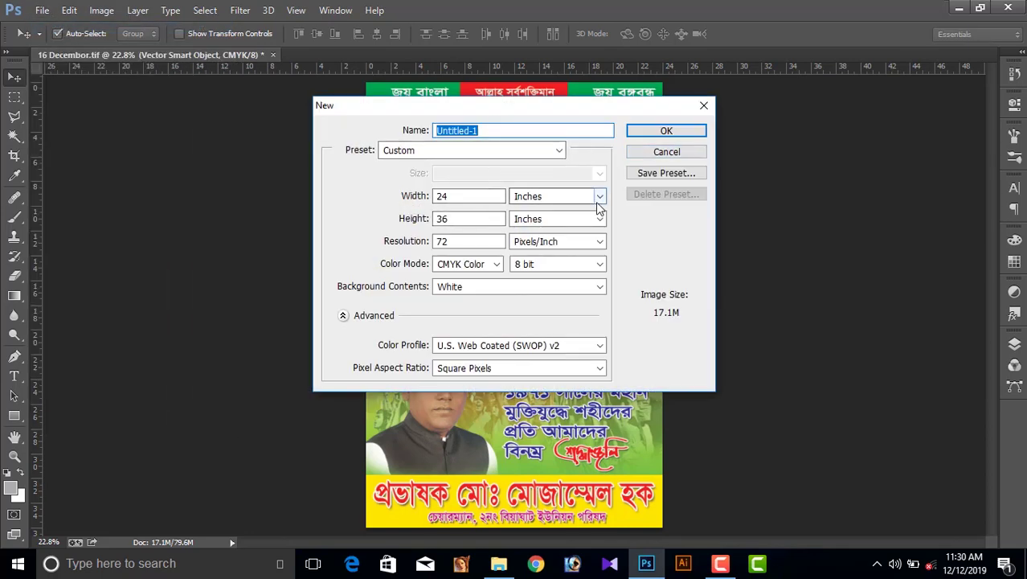
{"action": "key", "text": "Escape"}
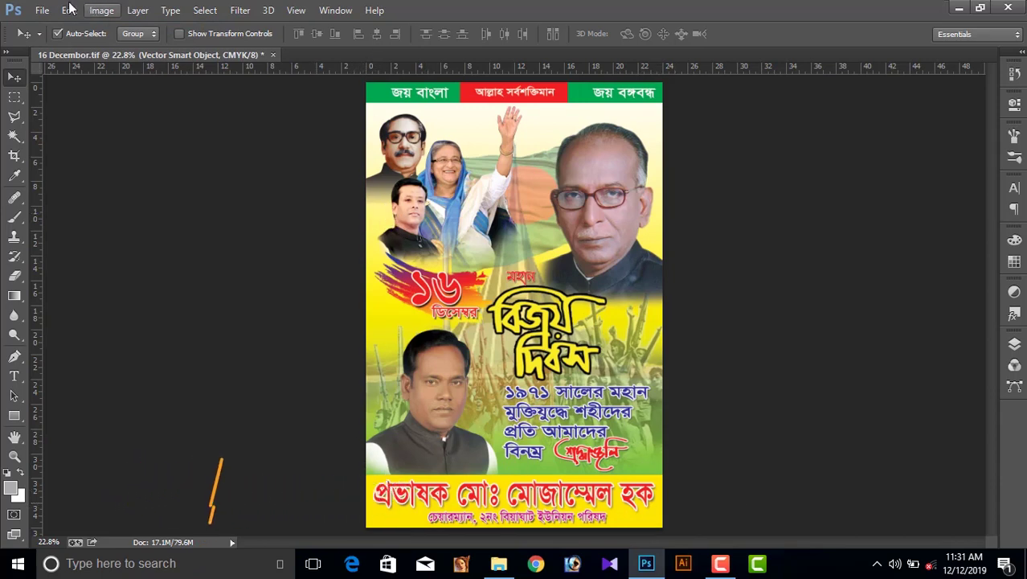
{"action": "left_click", "coordinate": [44, 11]}
{"action": "left_click", "coordinate": [54, 27]}
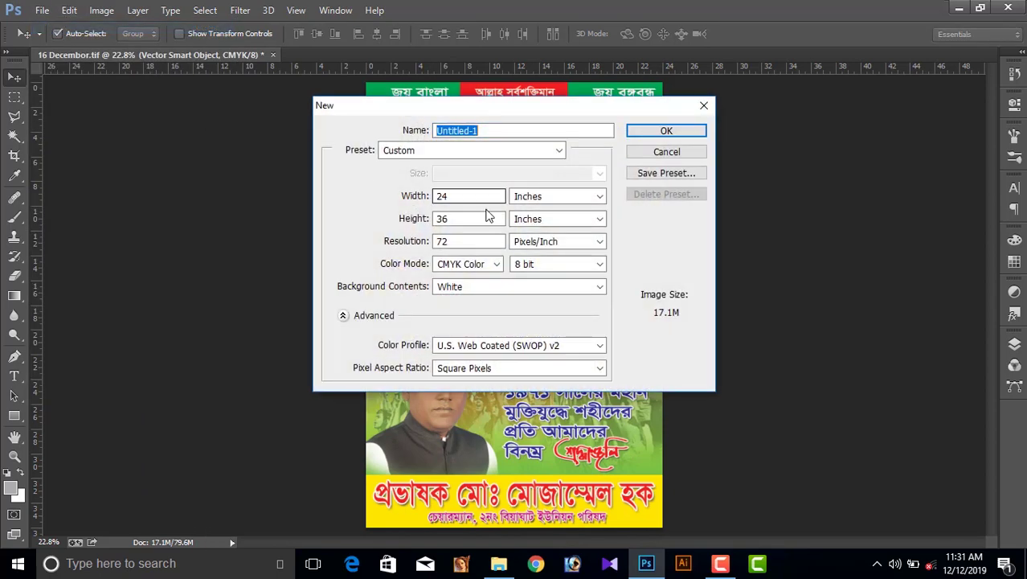
{"action": "left_click", "coordinate": [457, 198]}
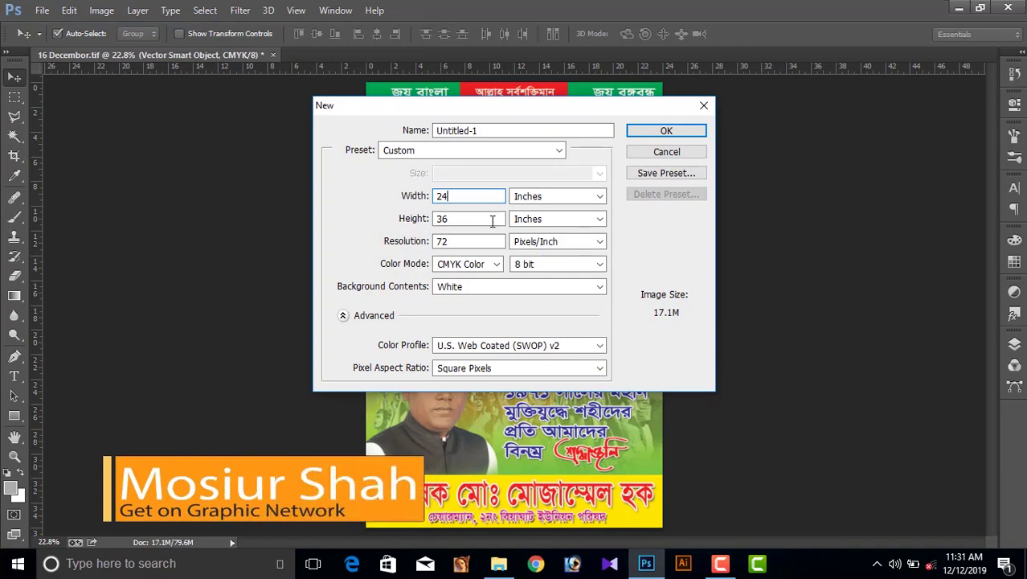
{"action": "left_click", "coordinate": [659, 132]}
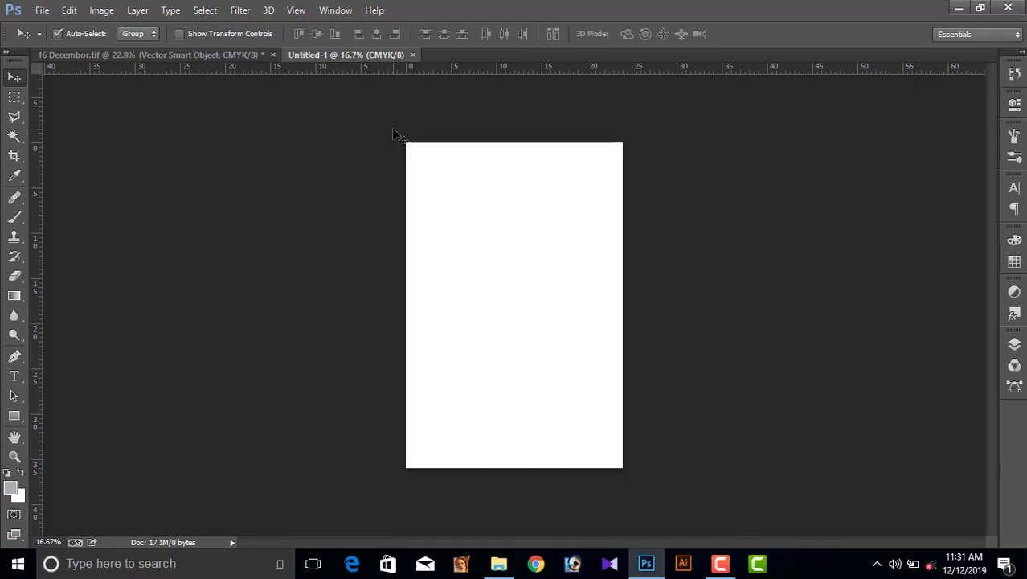
Add Layer 1 and enable a Gradient Overlay layer style on it
{"action": "scroll", "coordinate": [552, 289], "scroll_direction": "up", "scroll_amount": 2}
{"action": "scroll", "coordinate": [550, 282], "scroll_direction": "down", "scroll_amount": 1}
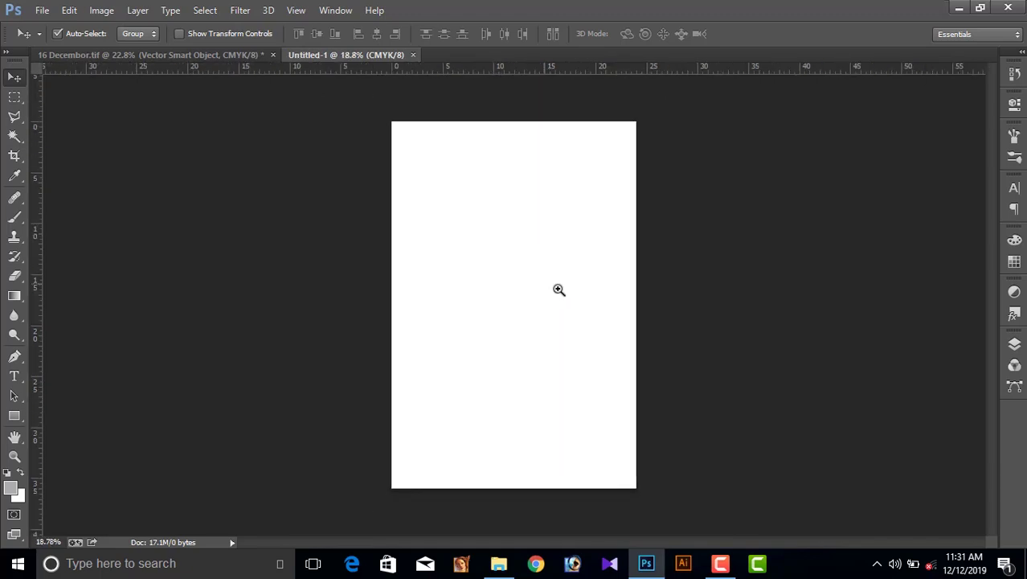
{"action": "scroll", "coordinate": [559, 289], "scroll_direction": "up", "scroll_amount": 1}
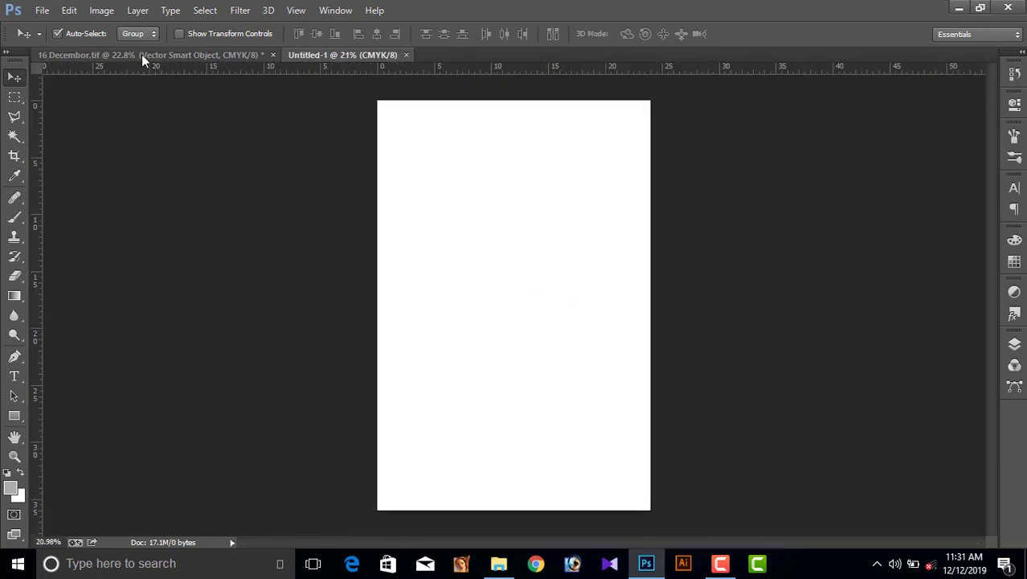
{"action": "left_click", "coordinate": [1014, 344]}
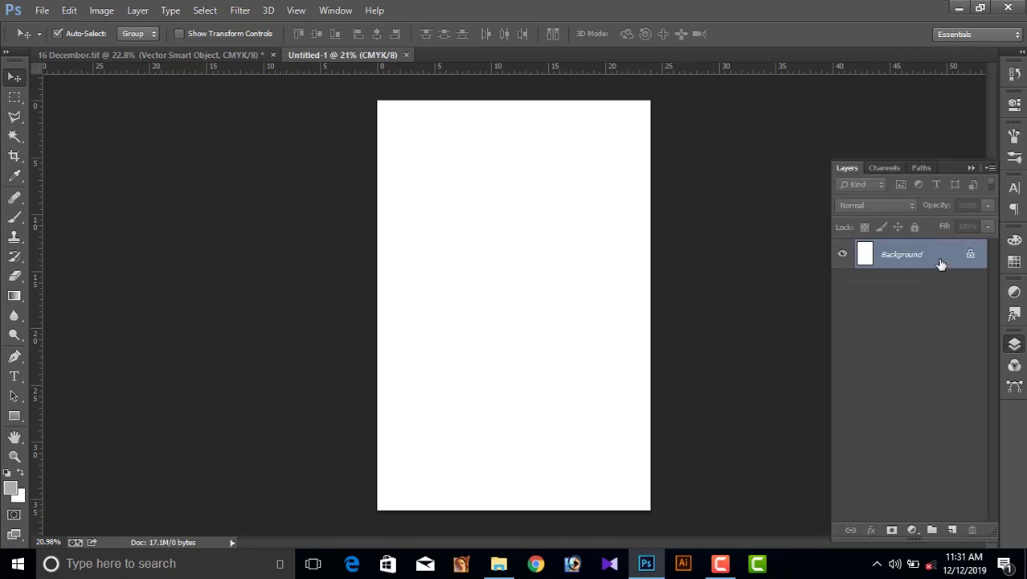
{"action": "key", "text": "ctrl+j"}
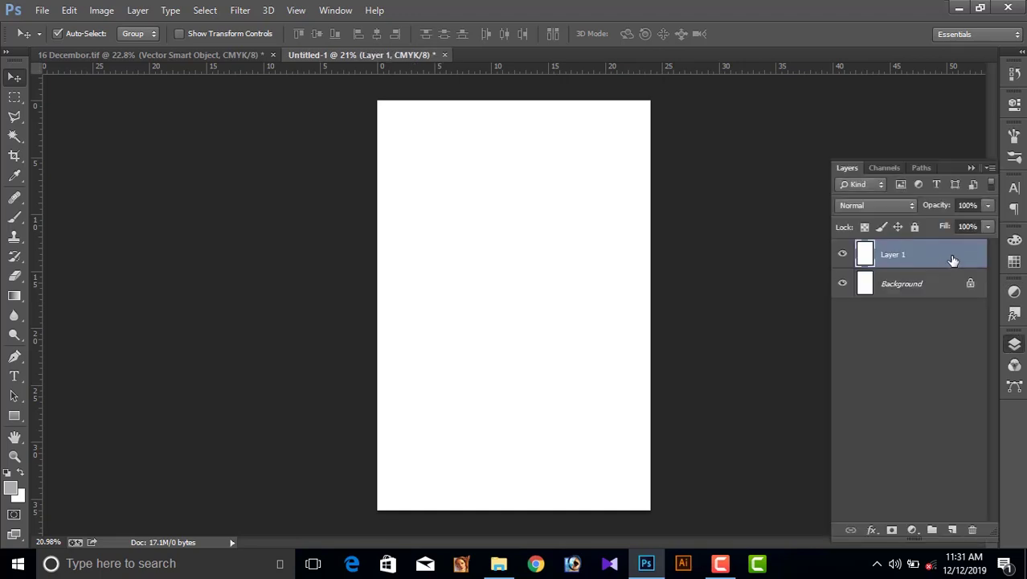
{"action": "double_click", "coordinate": [952, 260]}
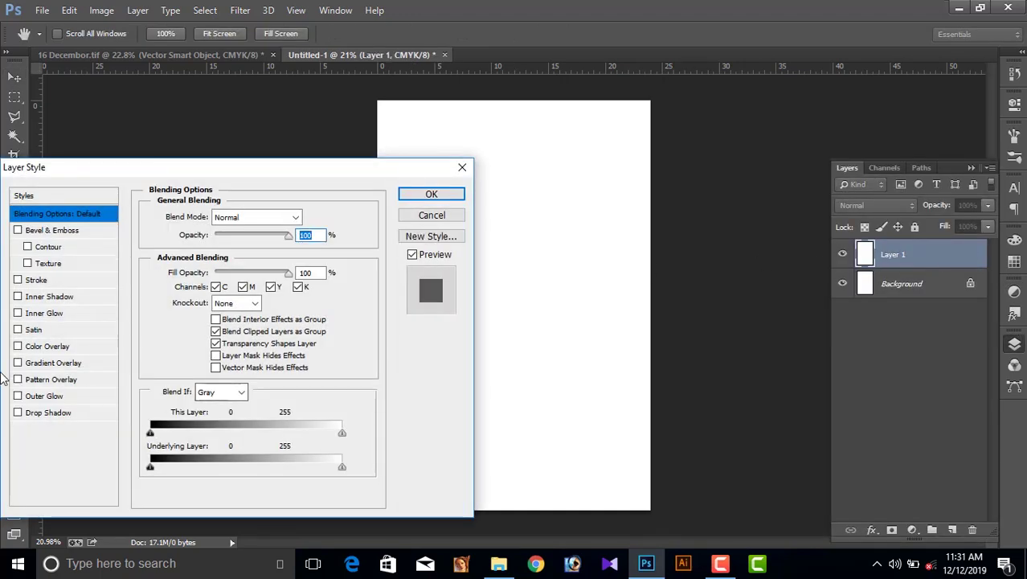
{"action": "left_click", "coordinate": [47, 366]}
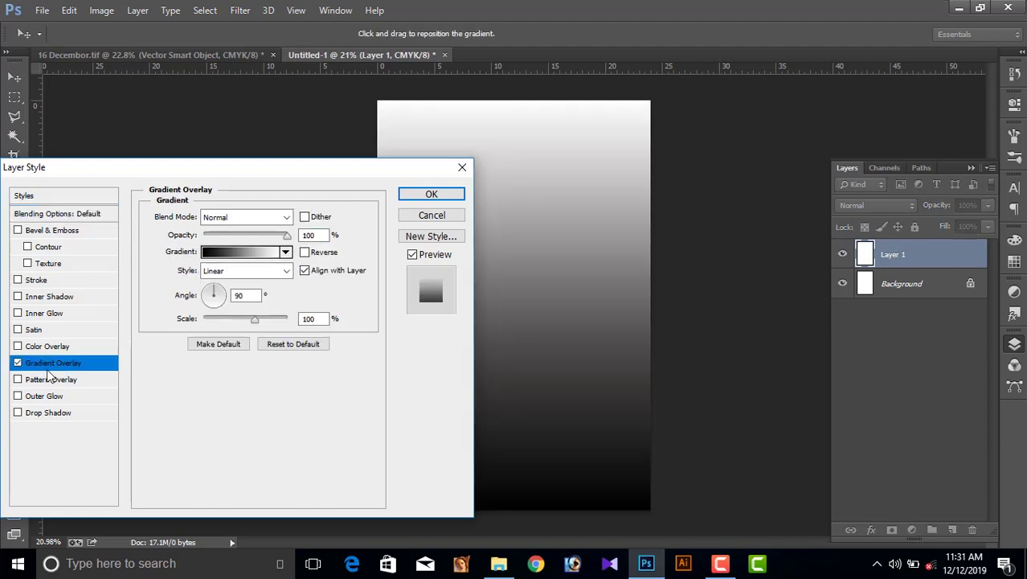
Set the gradient's left (bottom) colour stop to a bright green
{"action": "left_click", "coordinate": [237, 251]}
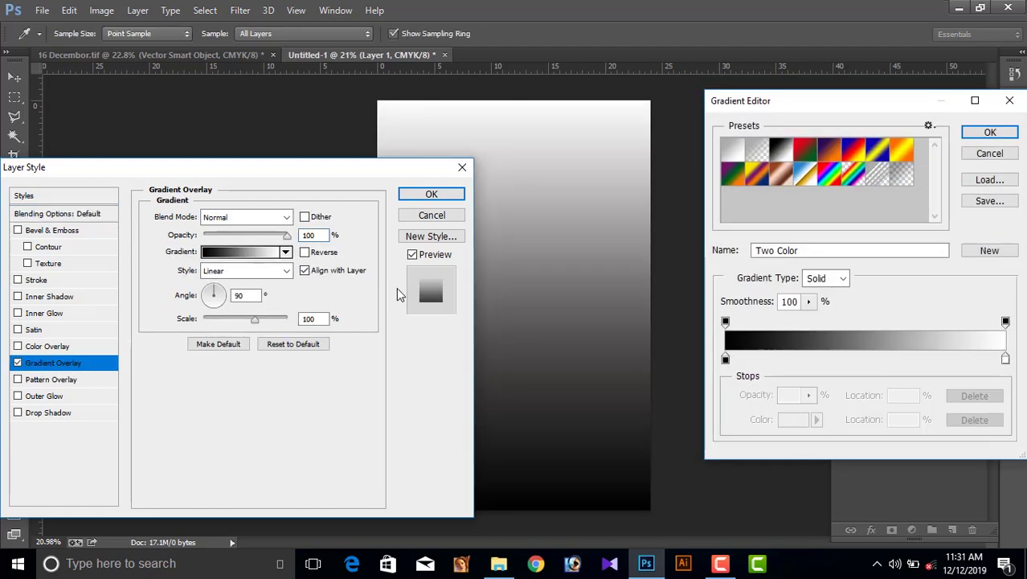
{"action": "left_click", "coordinate": [725, 360]}
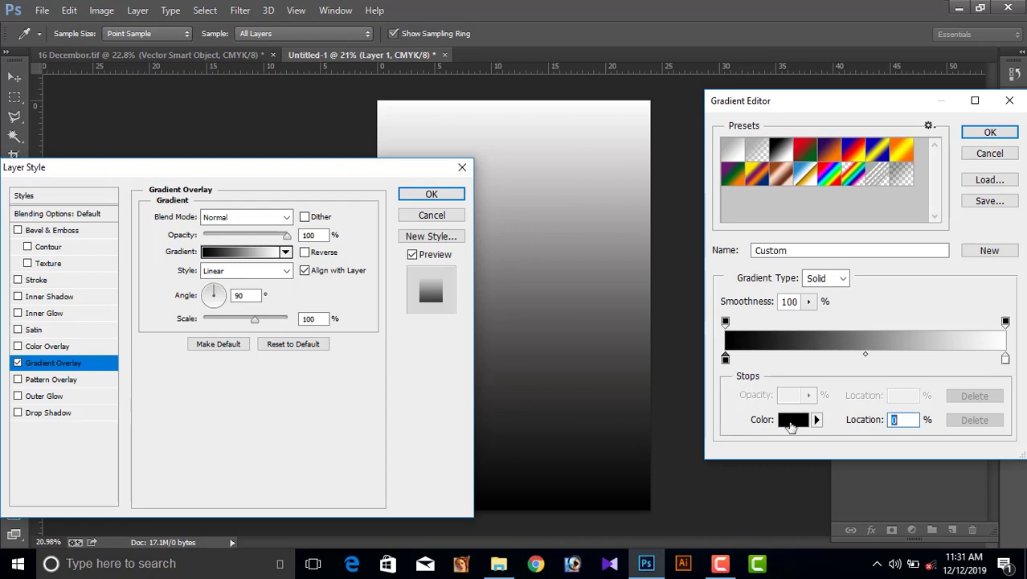
{"action": "left_click", "coordinate": [792, 419]}
{"action": "left_click_drag", "start_coordinate": [812, 453], "coordinate": [812, 464]}
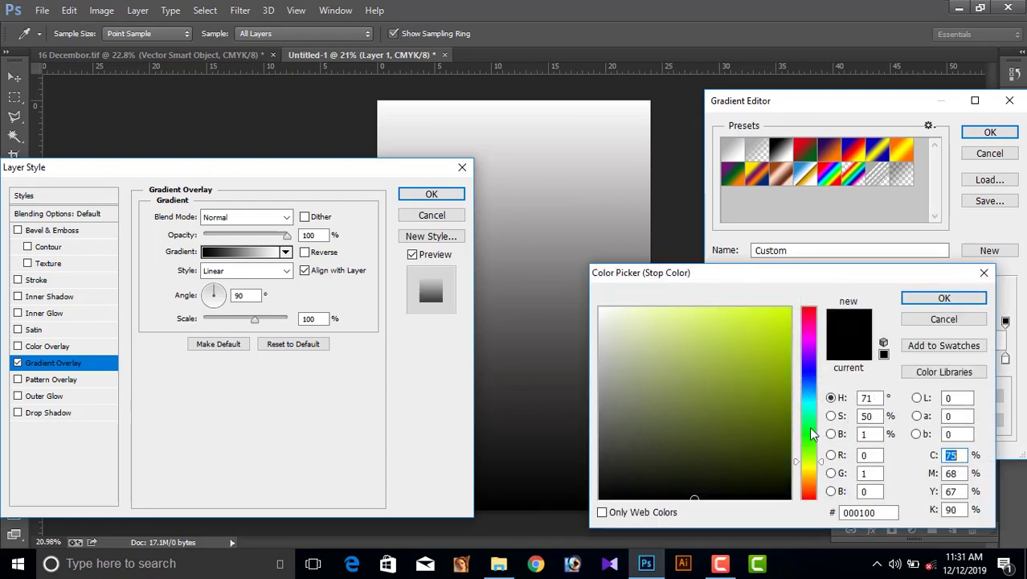
{"action": "left_click_drag", "start_coordinate": [772, 355], "coordinate": [788, 368]}
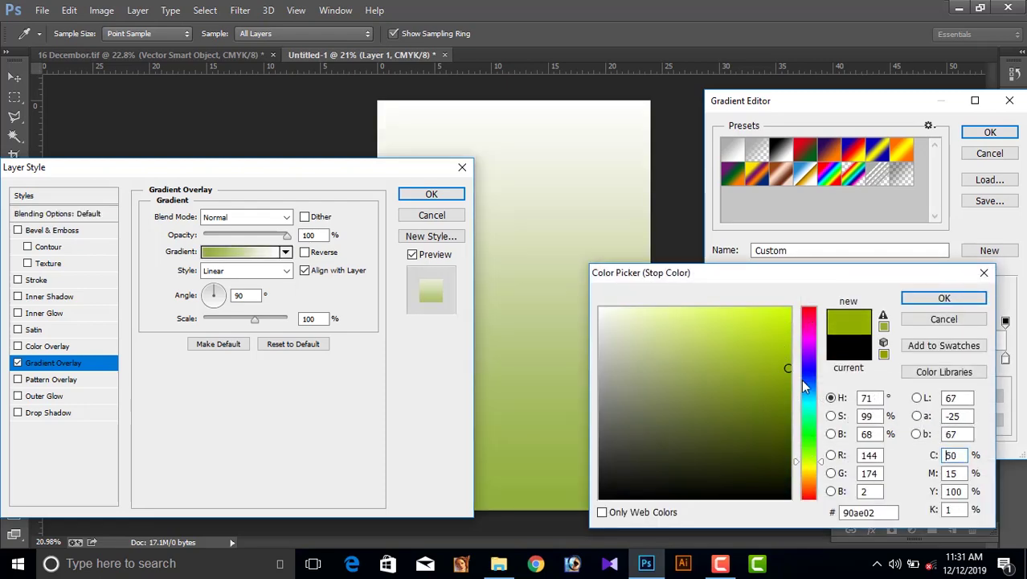
{"action": "left_click_drag", "start_coordinate": [801, 455], "coordinate": [804, 435]}
{"action": "mouse_move", "coordinate": [773, 376]}
{"action": "left_mouse_down"}
{"action": "mouse_move", "coordinate": [790, 361]}
{"action": "mouse_move", "coordinate": [785, 347]}
{"action": "left_mouse_up"}
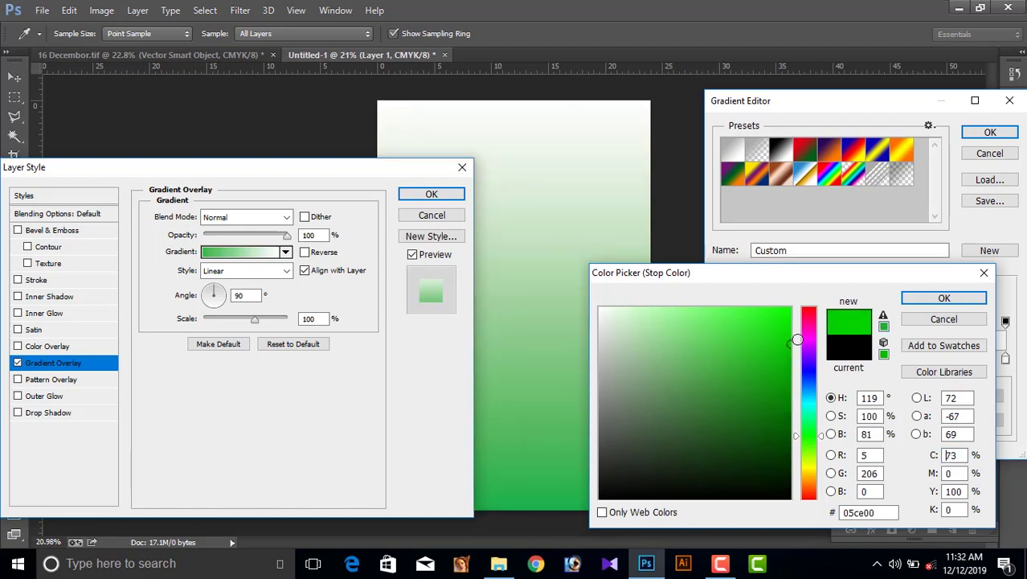
{"action": "left_click", "coordinate": [943, 298]}
Make the middle stop vivid yellow and apply the green-yellow-white gradient overlay
{"action": "double_click", "coordinate": [865, 362]}
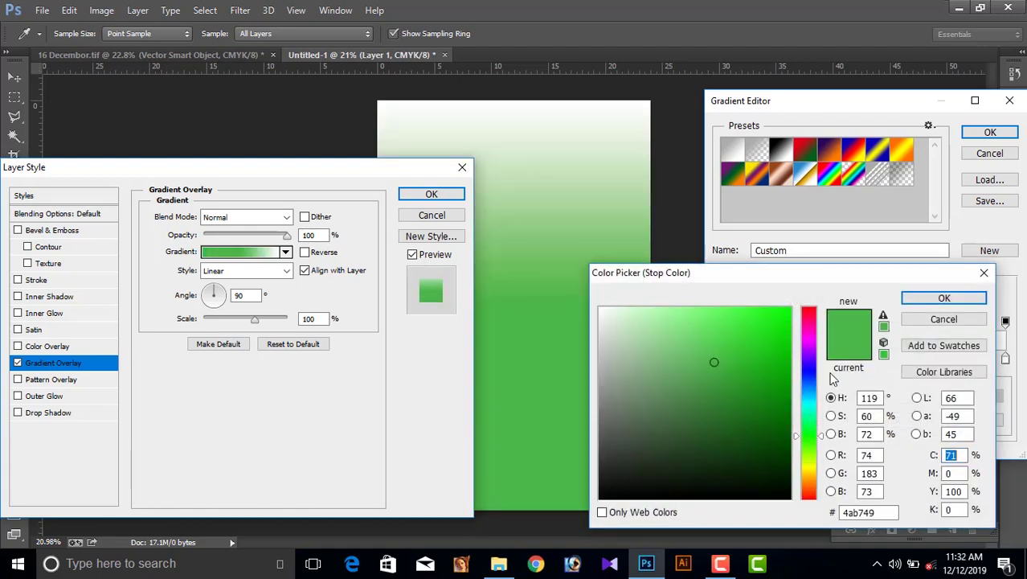
{"action": "left_click_drag", "start_coordinate": [807, 473], "coordinate": [807, 466]}
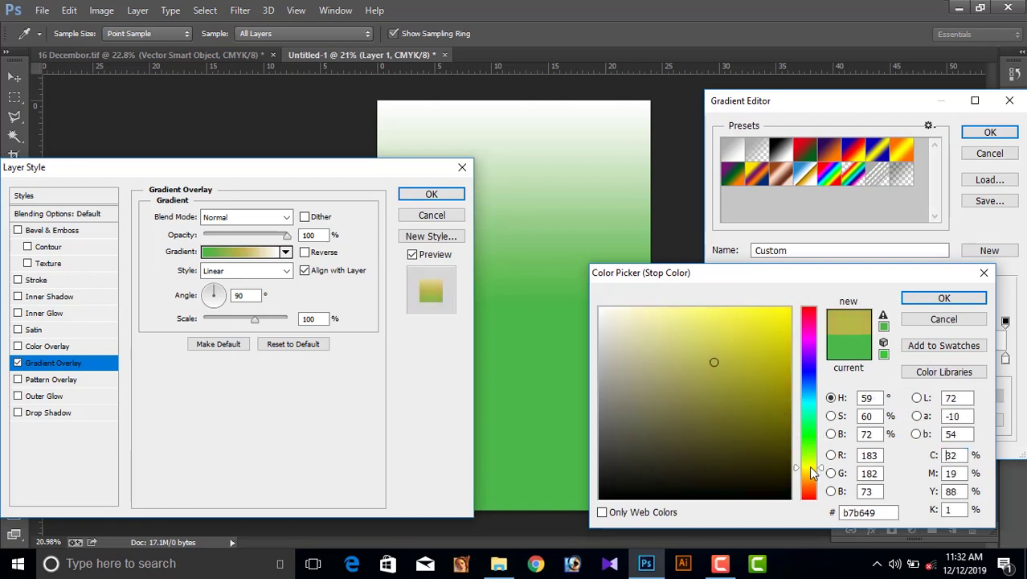
{"action": "mouse_move", "coordinate": [738, 356]}
{"action": "left_mouse_down"}
{"action": "mouse_move", "coordinate": [766, 328]}
{"action": "mouse_move", "coordinate": [789, 325]}
{"action": "left_mouse_up"}
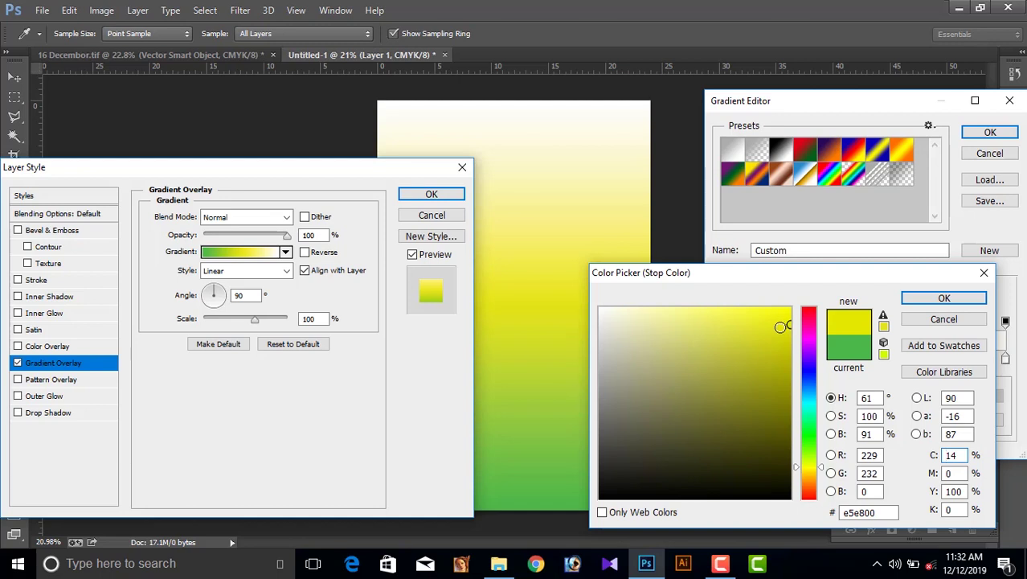
{"action": "left_click", "coordinate": [939, 299]}
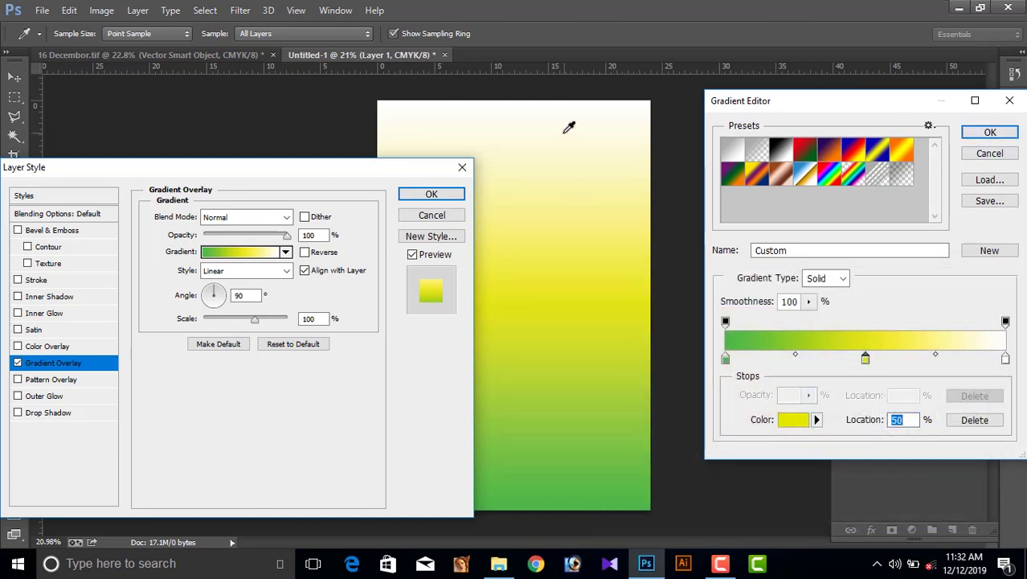
{"action": "left_click", "coordinate": [990, 131]}
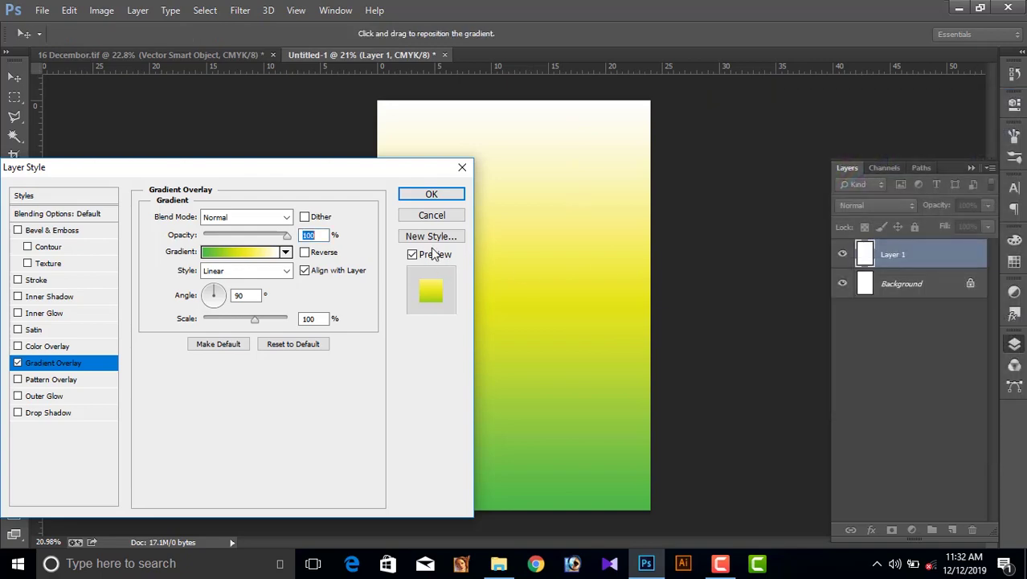
{"action": "left_click", "coordinate": [431, 195]}
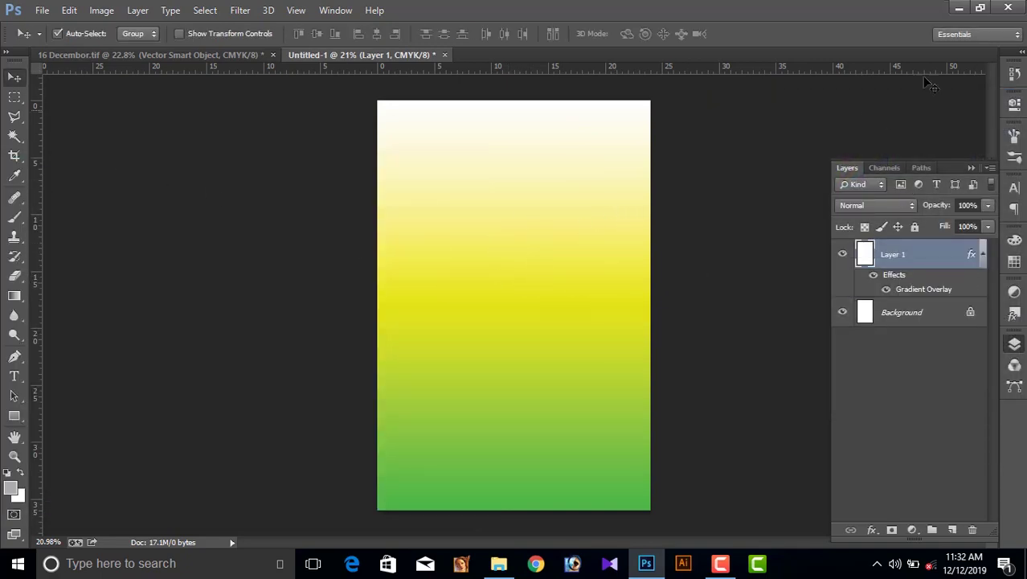
Open images.jpg and images (1).jpg from Documents > FFOutput in Photoshop
{"action": "left_click", "coordinate": [959, 7]}
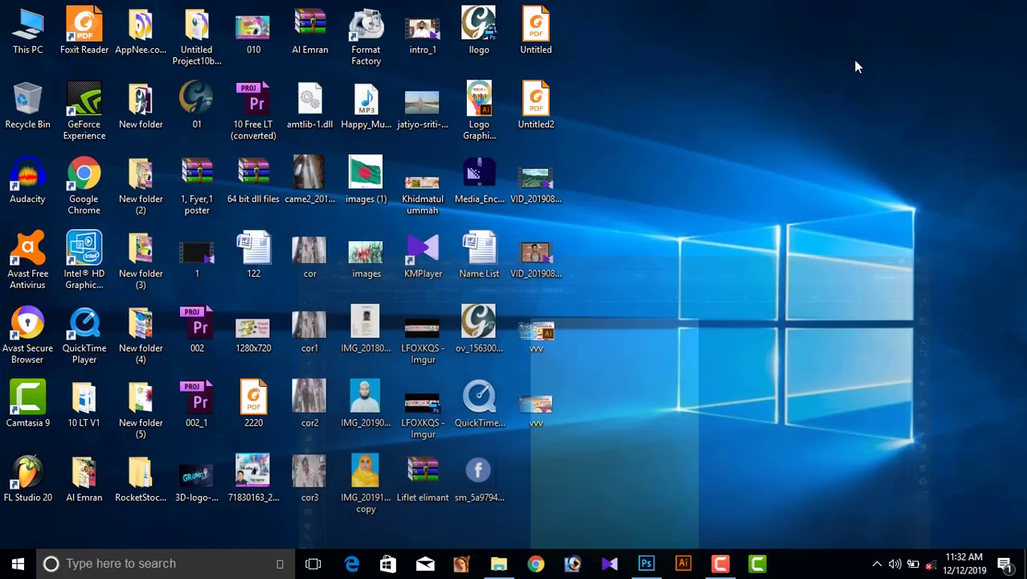
{"action": "double_click", "coordinate": [27, 28]}
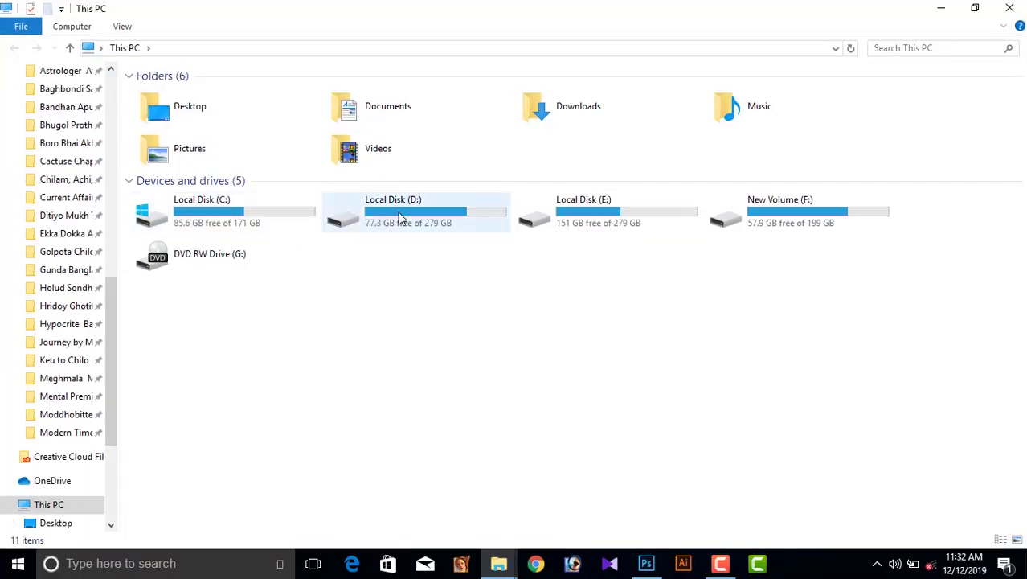
{"action": "double_click", "coordinate": [395, 109]}
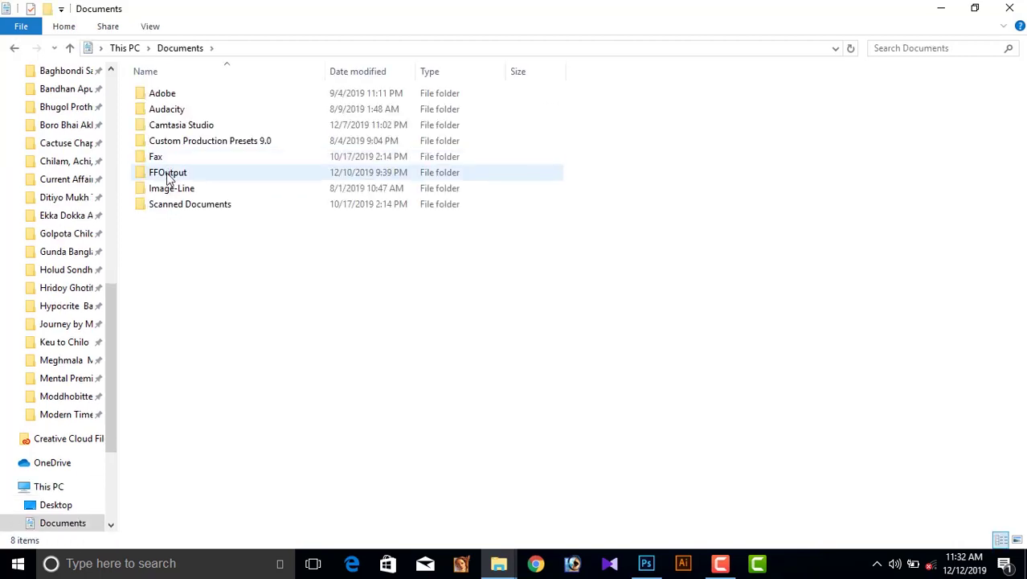
{"action": "double_click", "coordinate": [164, 172]}
{"action": "left_click_drag", "start_coordinate": [808, 194], "coordinate": [982, 121]}
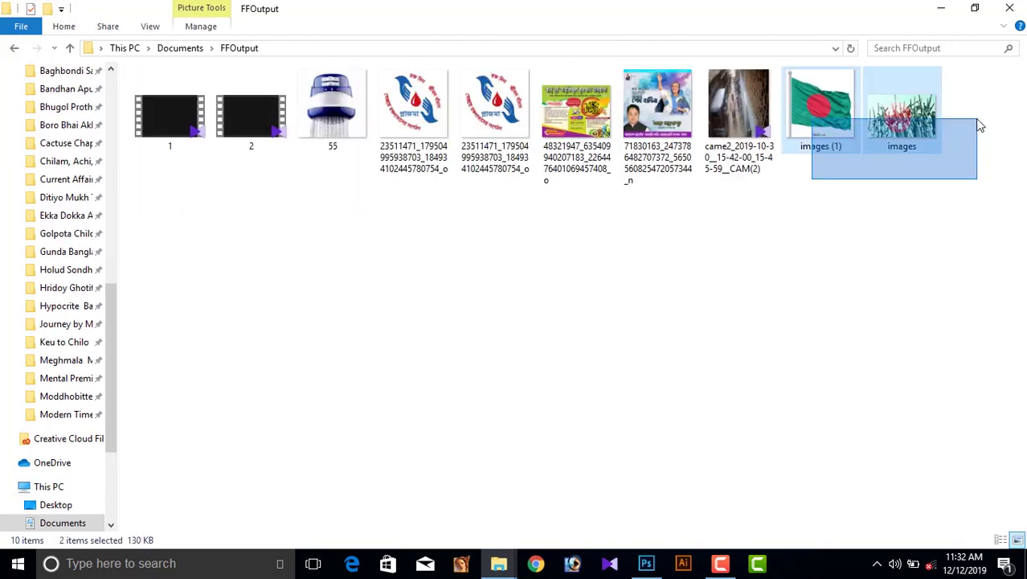
{"action": "mouse_move", "coordinate": [832, 121]}
{"action": "left_mouse_down"}
{"action": "mouse_move", "coordinate": [583, 294]}
{"action": "mouse_move", "coordinate": [554, 58]}
{"action": "left_mouse_up"}
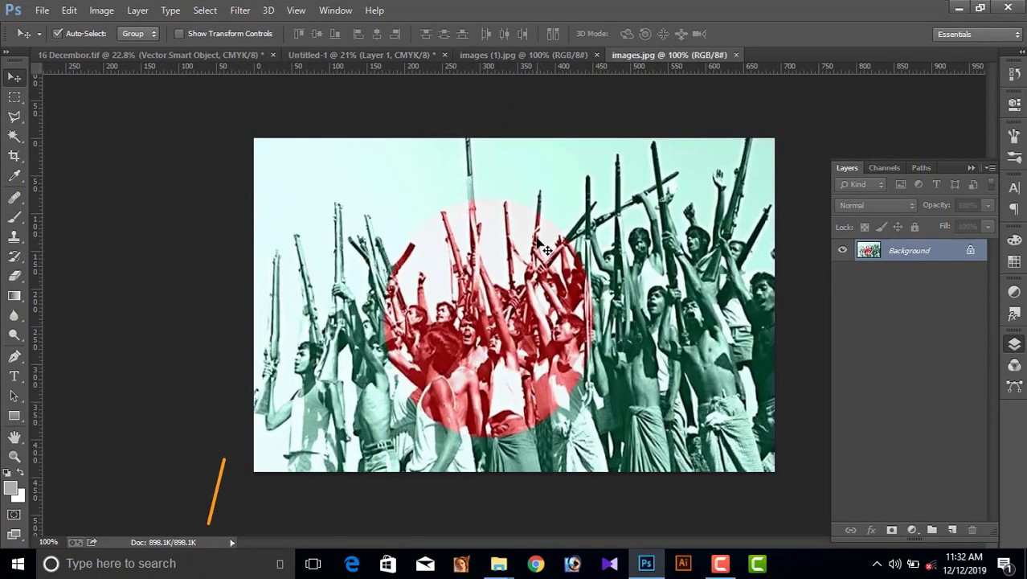
Unlock the crowd photo as Layer 0 and delete its sky with the Magic Wand
{"action": "left_click", "coordinate": [971, 168]}
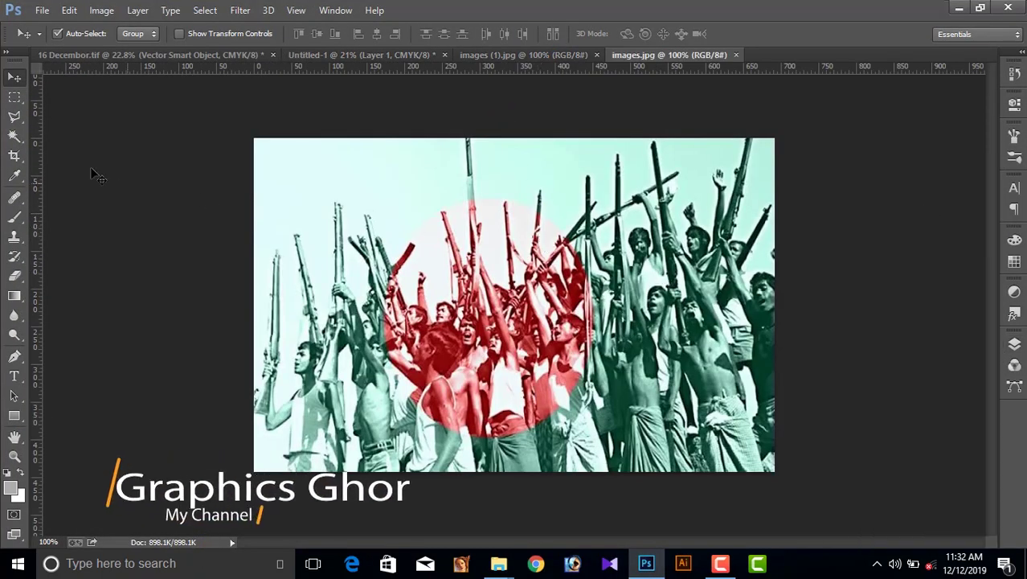
{"action": "left_click", "coordinate": [1014, 343]}
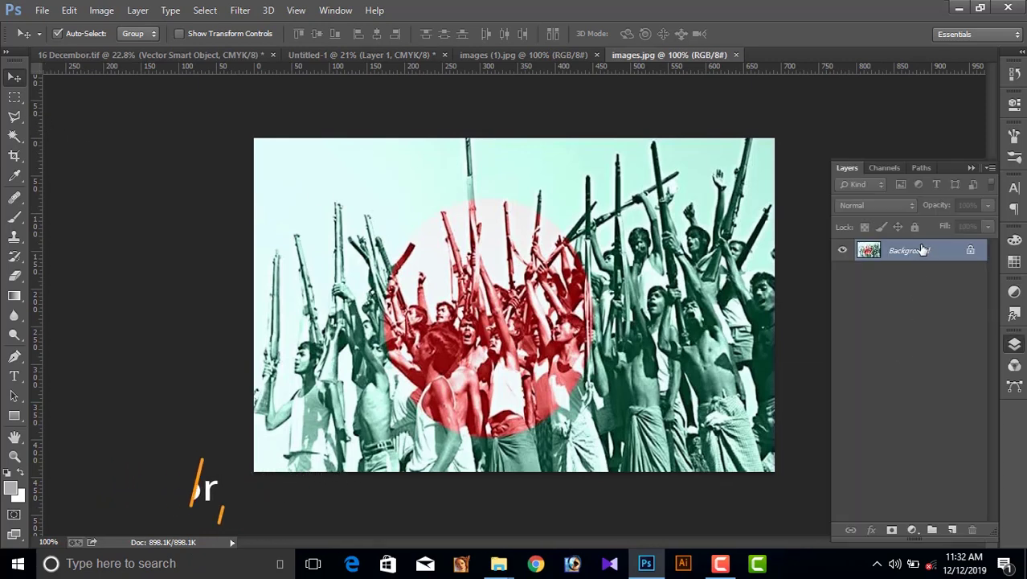
{"action": "double_click", "coordinate": [909, 250]}
{"action": "key", "text": "Return"}
{"action": "left_click", "coordinate": [13, 135]}
{"action": "left_click", "coordinate": [337, 160]}
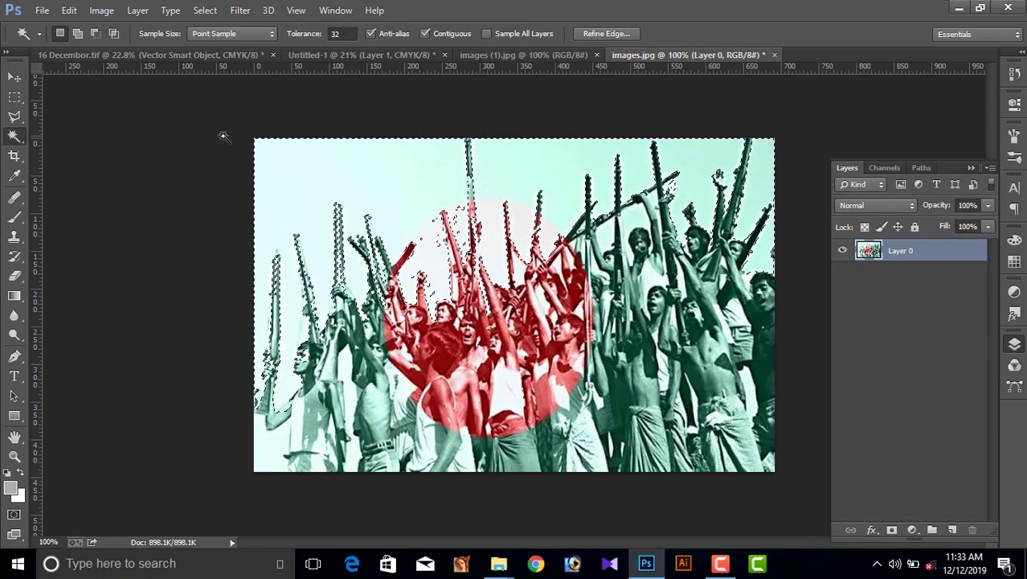
{"action": "key", "text": "shift"}
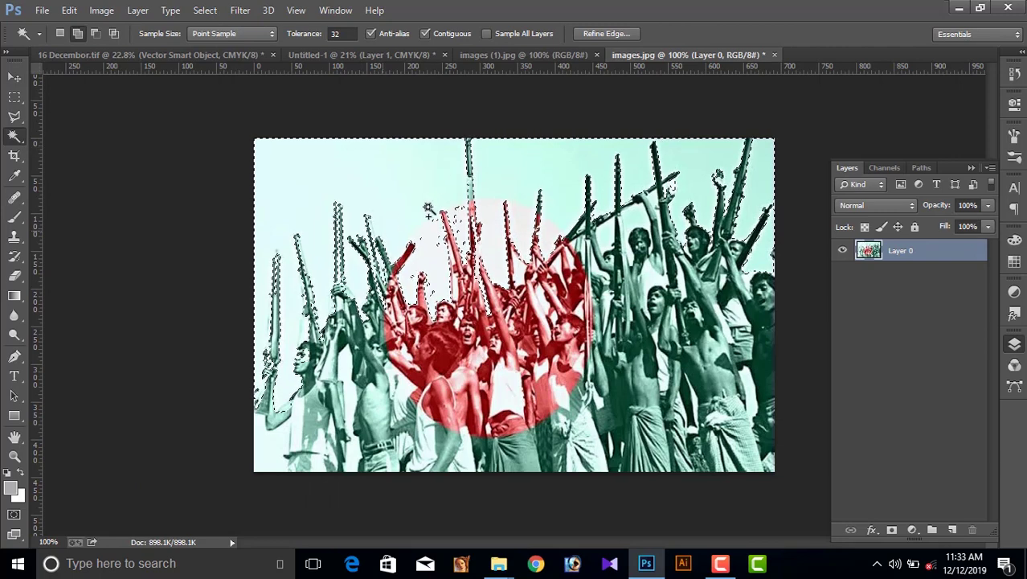
{"action": "key", "text": "Delete"}
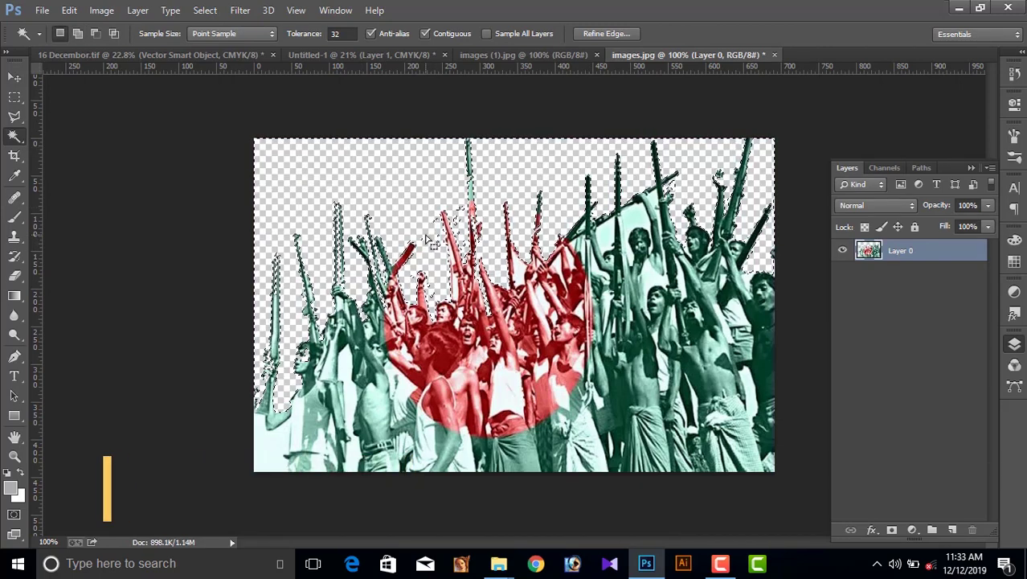
{"action": "key", "text": "ctrl+d"}
Place the crowd cutout in Untitled-1, enlarged to about 253% to span the poster width
{"action": "left_click", "coordinate": [14, 76]}
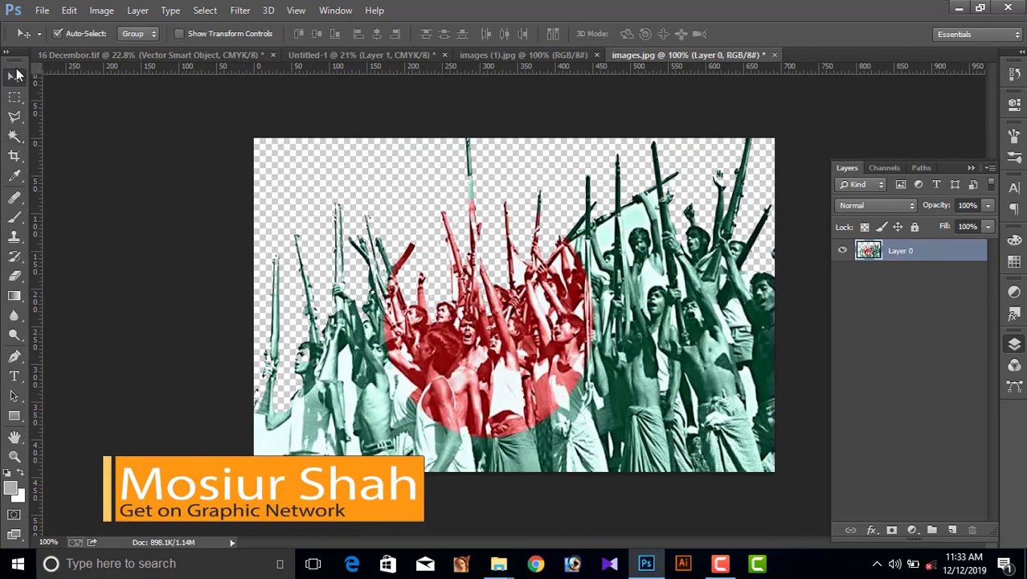
{"action": "mouse_move", "coordinate": [437, 260]}
{"action": "left_mouse_down"}
{"action": "mouse_move", "coordinate": [446, 195]}
{"action": "mouse_move", "coordinate": [491, 321]}
{"action": "left_mouse_up"}
{"action": "key", "text": "ctrl+t"}
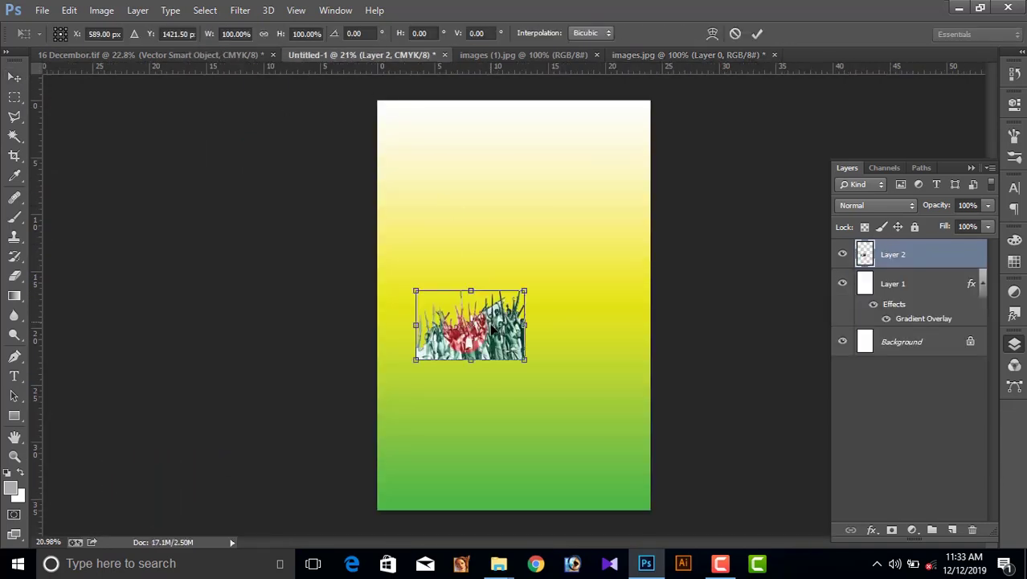
{"action": "left_click_drag", "start_coordinate": [524, 360], "coordinate": [634, 451]}
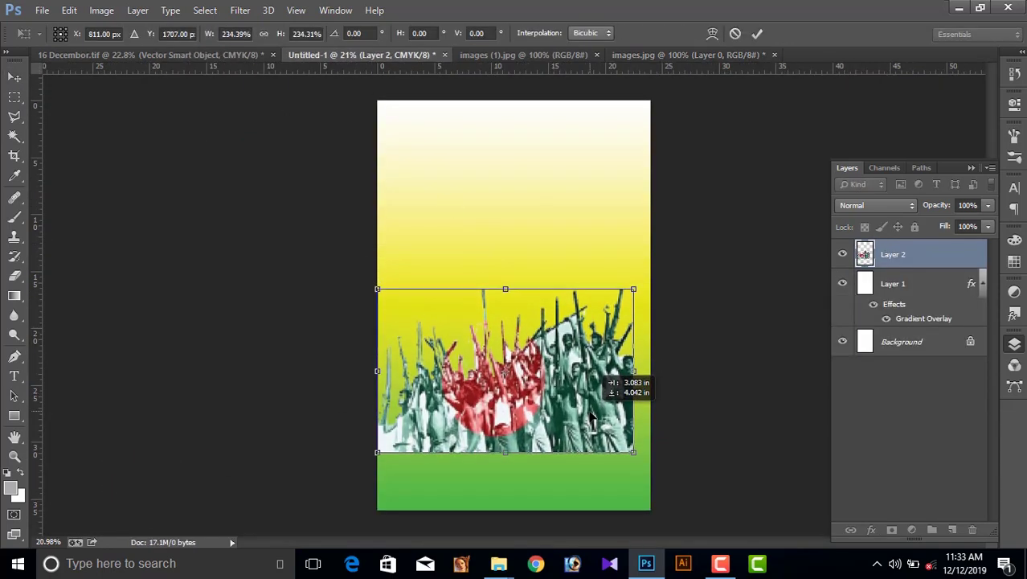
{"action": "left_click_drag", "start_coordinate": [634, 452], "coordinate": [653, 464]}
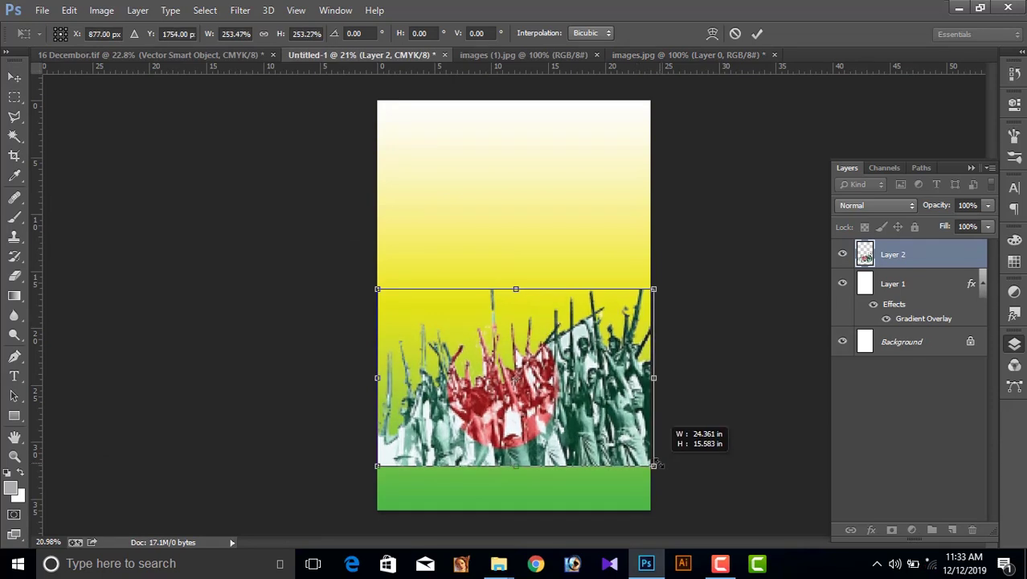
{"action": "left_click_drag", "start_coordinate": [583, 441], "coordinate": [578, 437]}
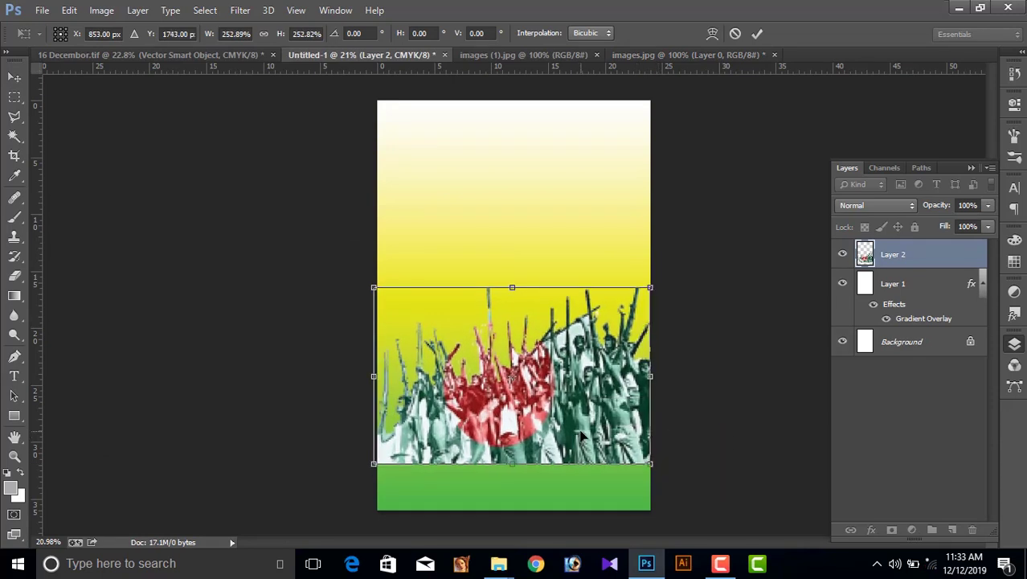
{"action": "left_click", "coordinate": [757, 33]}
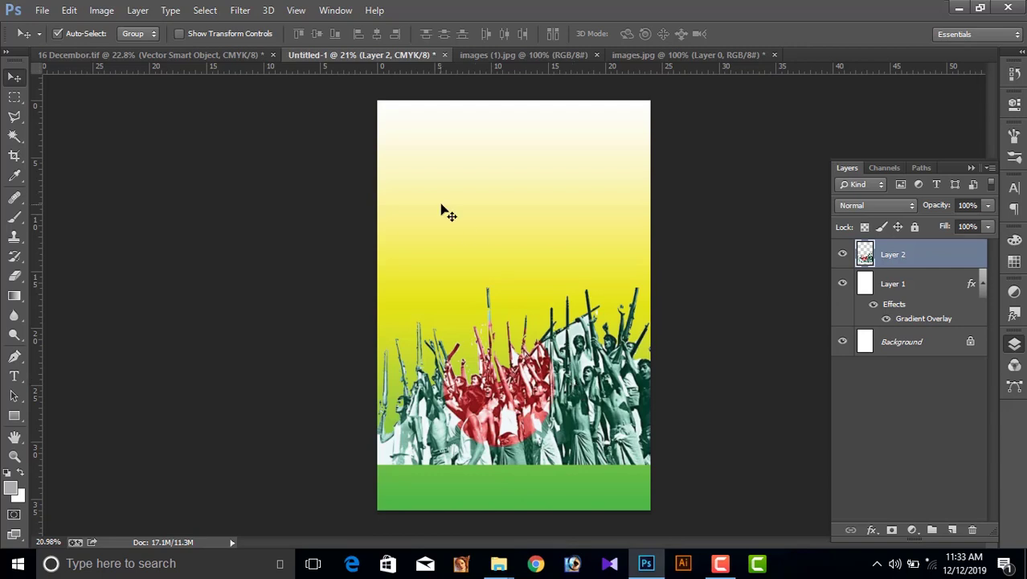
{"action": "left_click", "coordinate": [496, 56]}
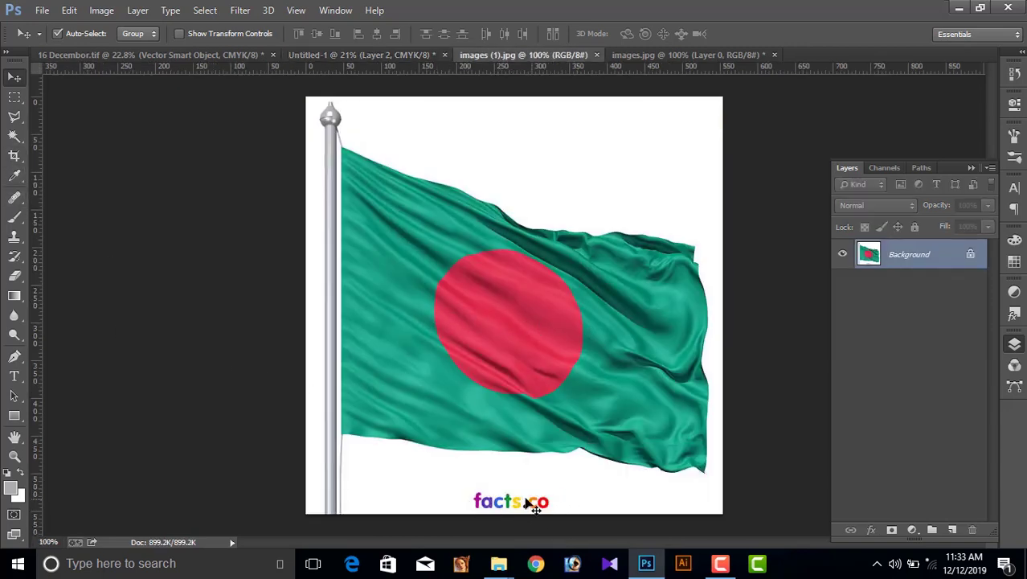
Unlock the flag image and erase the facts.co watermark below the flag
{"action": "left_click", "coordinate": [15, 276]}
{"action": "double_click", "coordinate": [954, 267]}
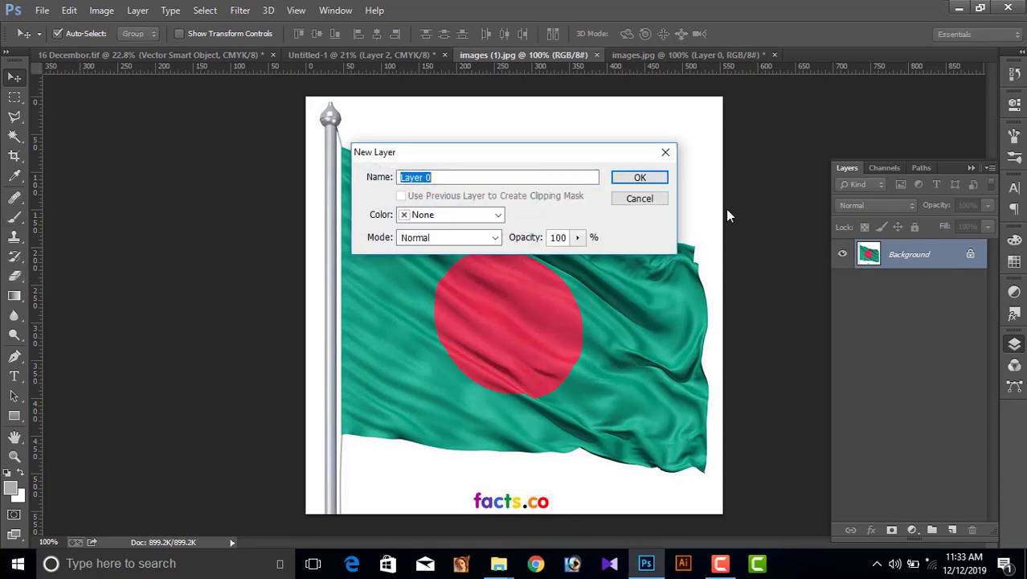
{"action": "left_click", "coordinate": [643, 178]}
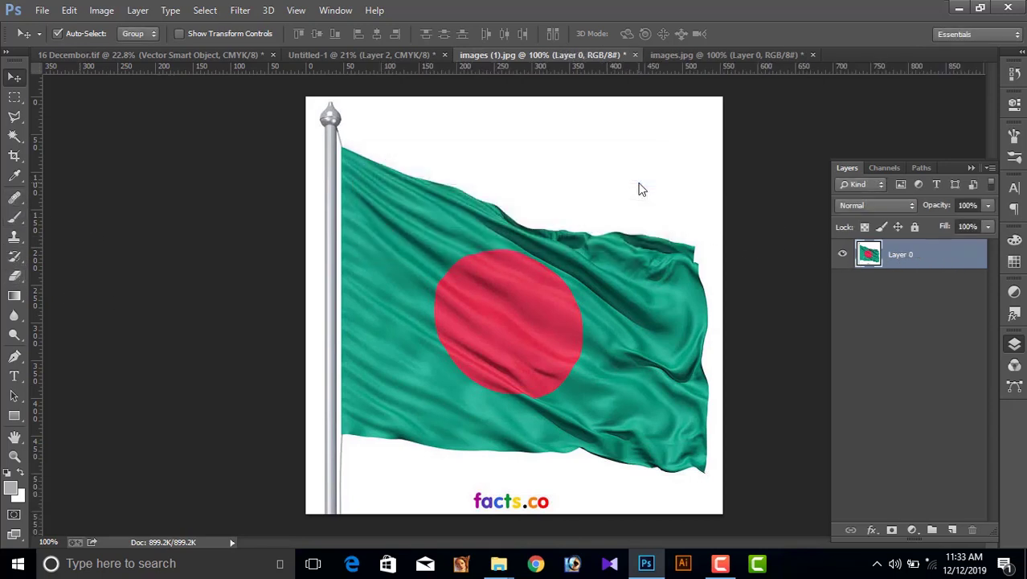
{"action": "left_click", "coordinate": [14, 276]}
{"action": "left_click_drag", "start_coordinate": [477, 508], "coordinate": [573, 492]}
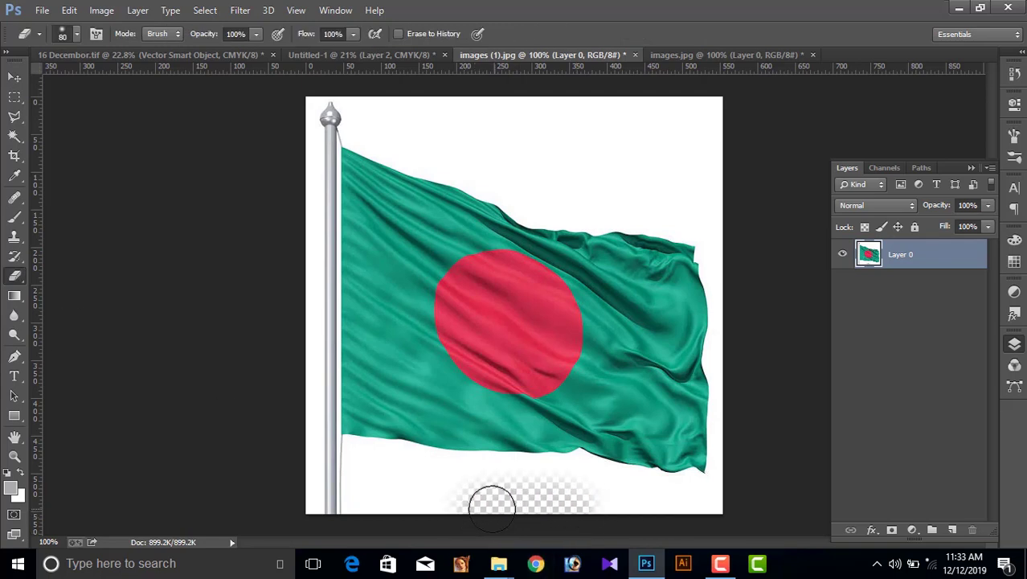
{"action": "key", "text": "v"}
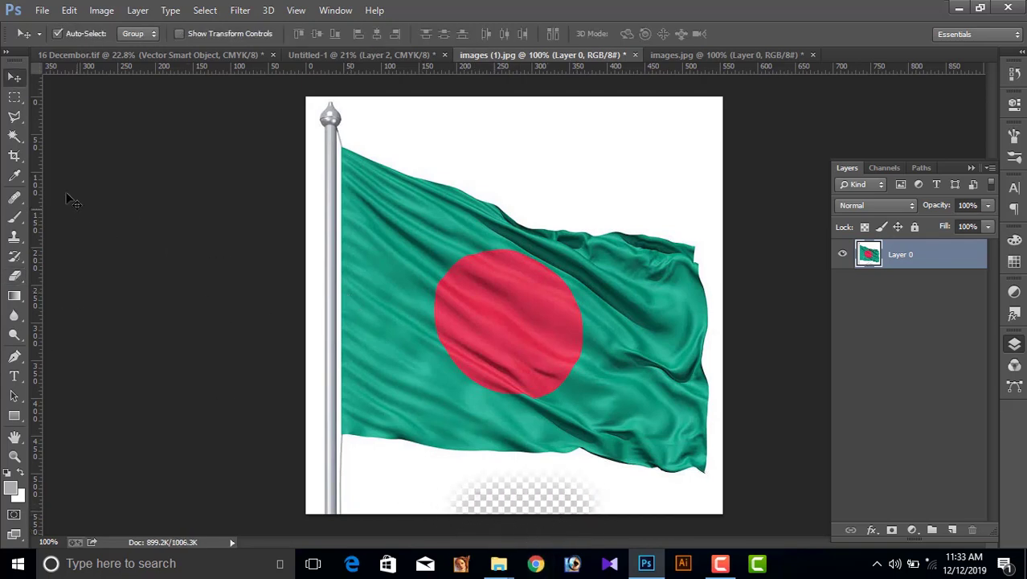
Delete the flag's white background with the Magic Wand, leaving flag and pole on transparency
{"action": "left_click", "coordinate": [16, 140]}
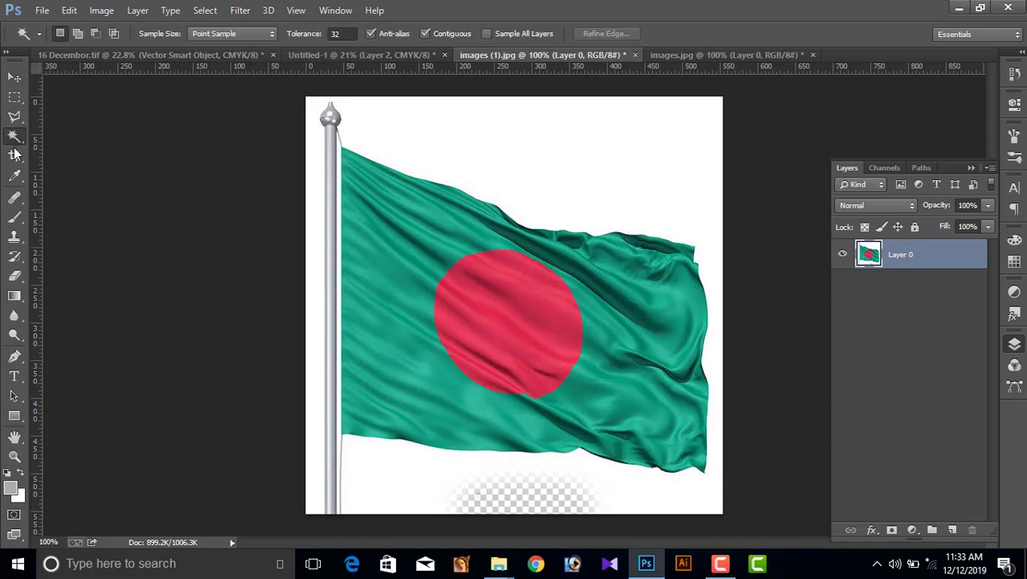
{"action": "left_click", "coordinate": [544, 200]}
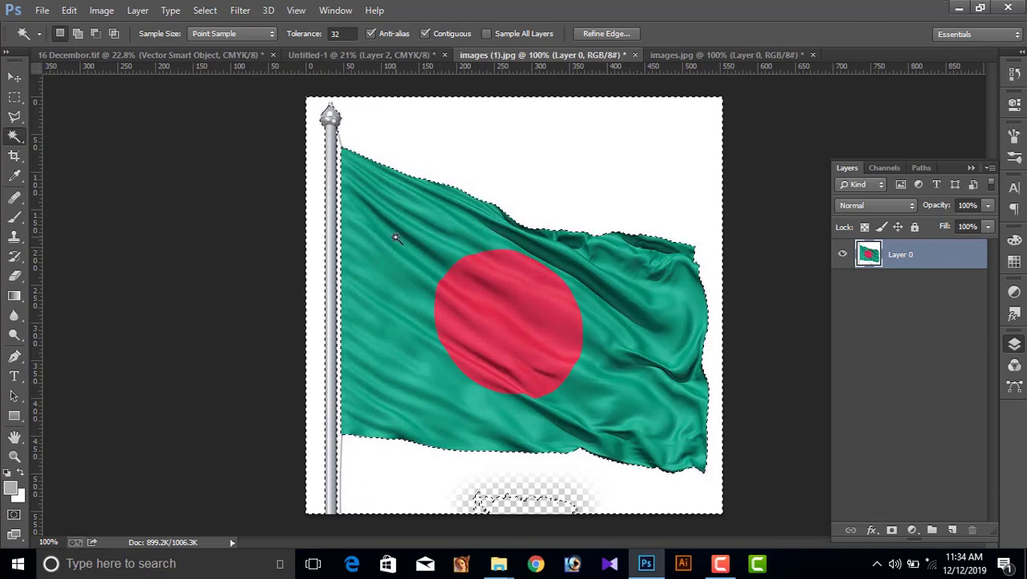
{"action": "key", "text": "Delete"}
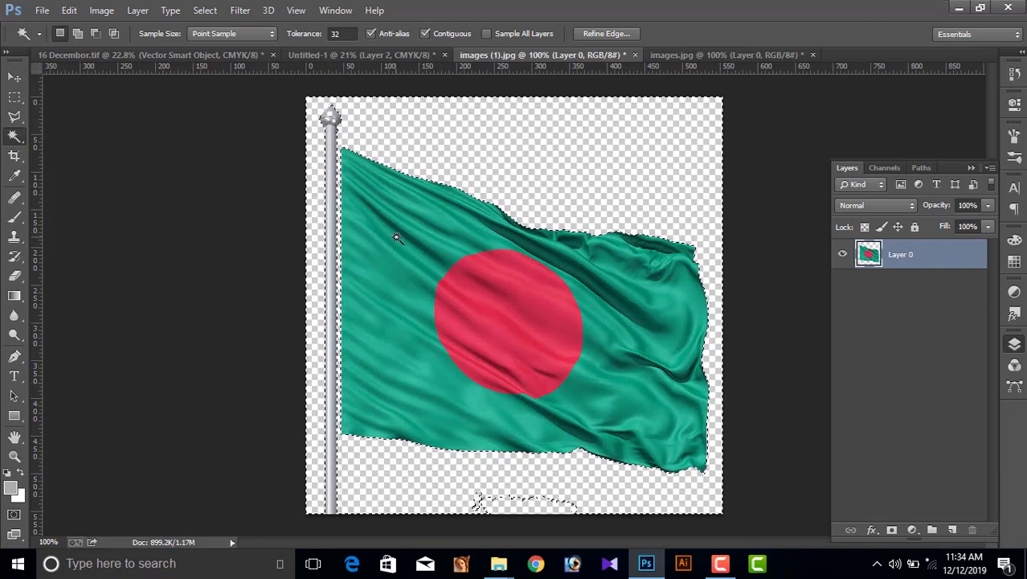
{"action": "key", "text": "ctrl+d"}
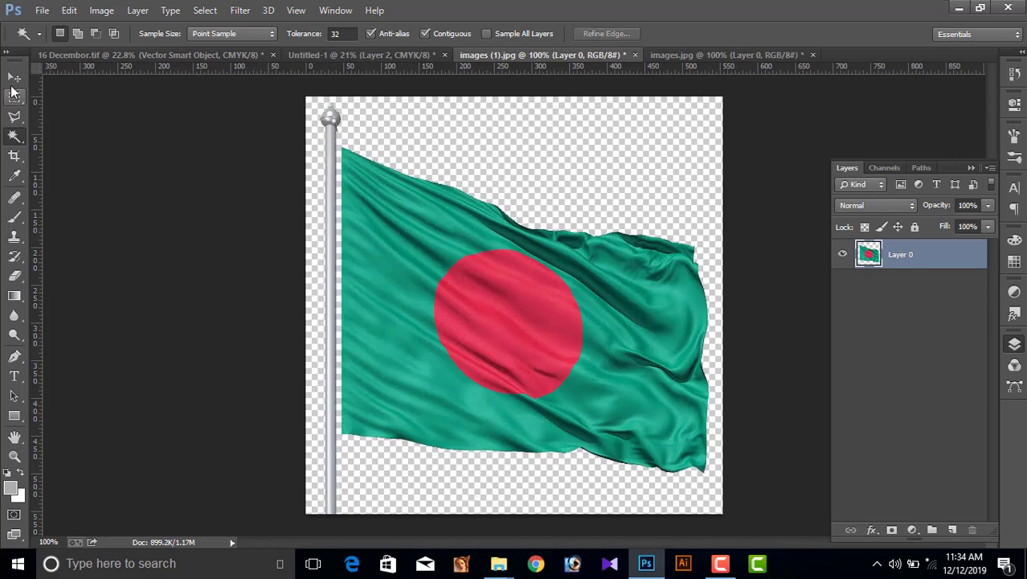
{"action": "left_click", "coordinate": [18, 79]}
Place the flag in the poster above the crowd and open jatiyo-sriti-shoudho.jpg
{"action": "mouse_move", "coordinate": [521, 304]}
{"action": "left_mouse_down"}
{"action": "mouse_move", "coordinate": [533, 256]}
{"action": "mouse_move", "coordinate": [495, 196]}
{"action": "left_mouse_up"}
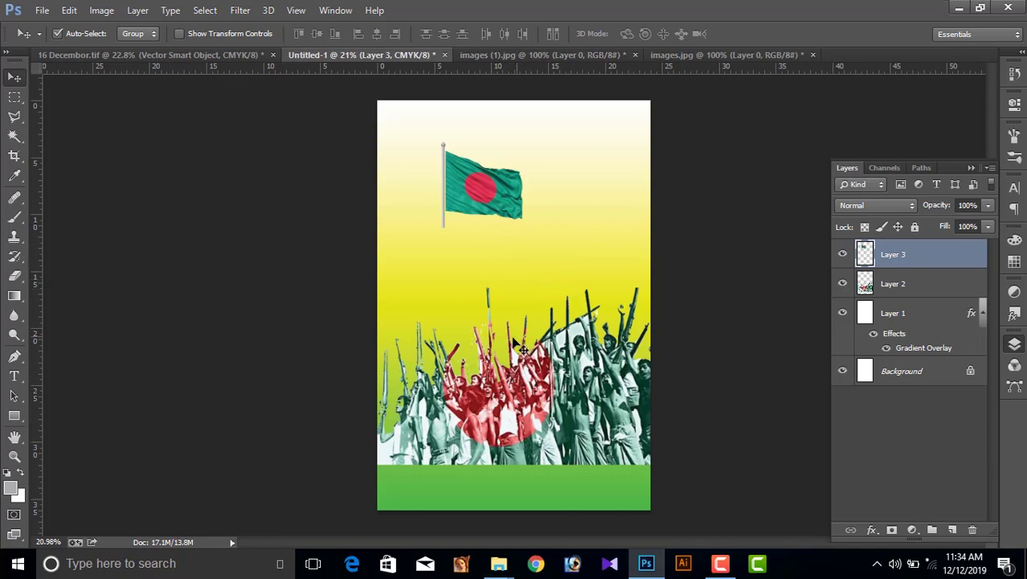
{"action": "left_click", "coordinate": [959, 8]}
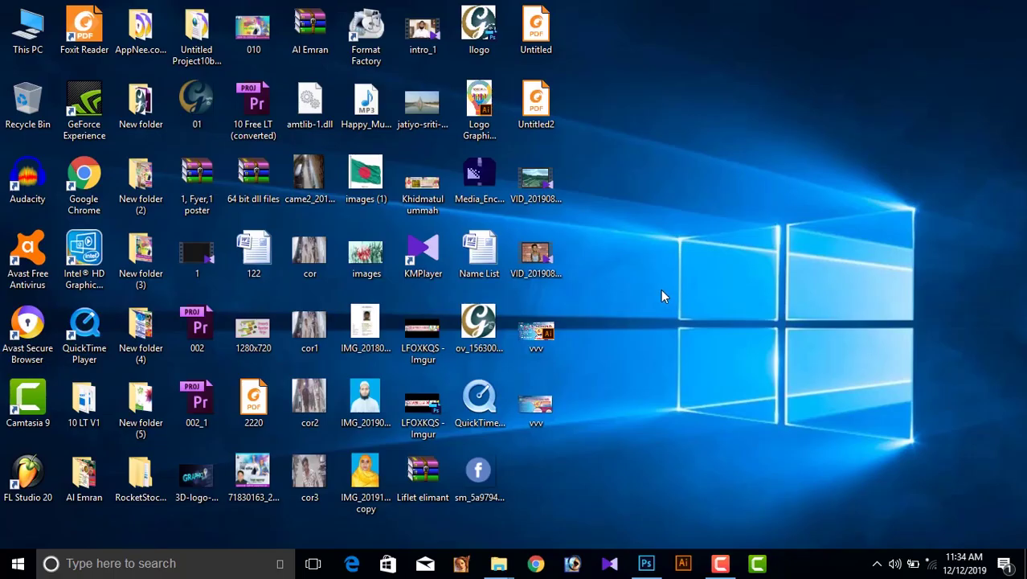
{"action": "left_click", "coordinate": [646, 563]}
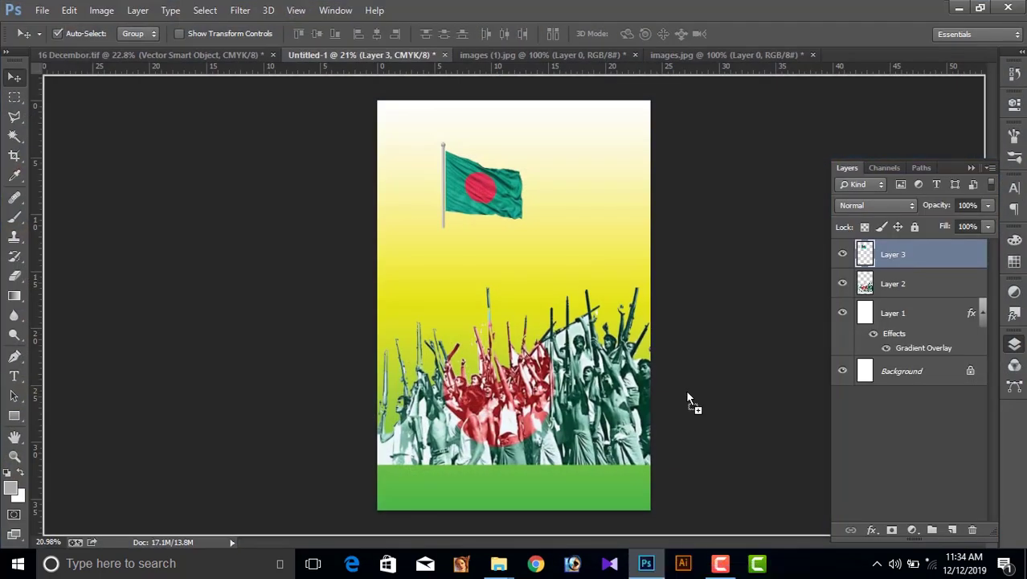
{"action": "left_click_drag", "start_coordinate": [850, 44], "coordinate": [858, 54]}
Unlock the memorial photo and crop to a narrow frame around the monument, cutting most of the pool
{"action": "key", "text": "ctrl+shift+e"}
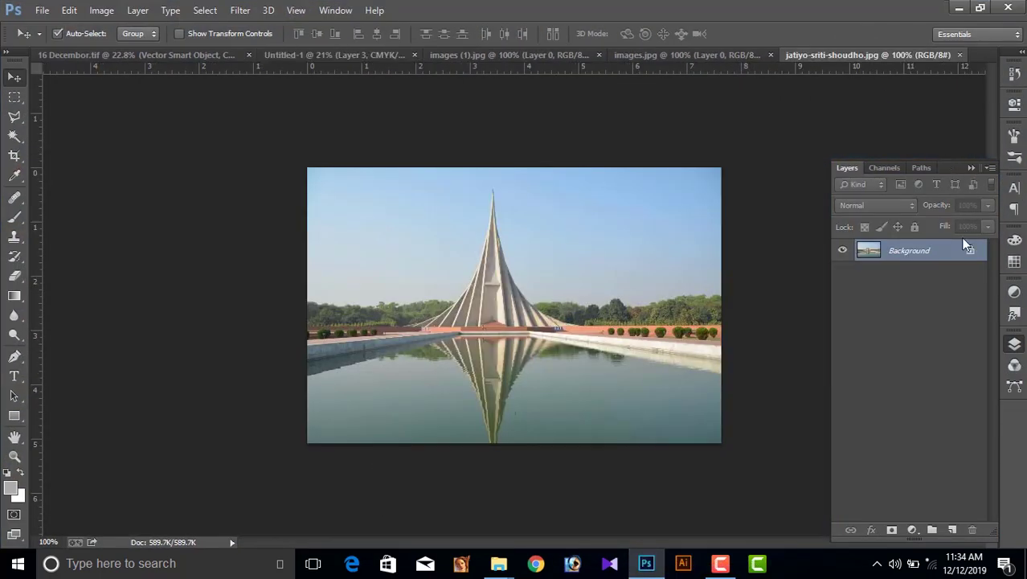
{"action": "double_click", "coordinate": [963, 245], "text": "alt"}
{"action": "key", "text": "c"}
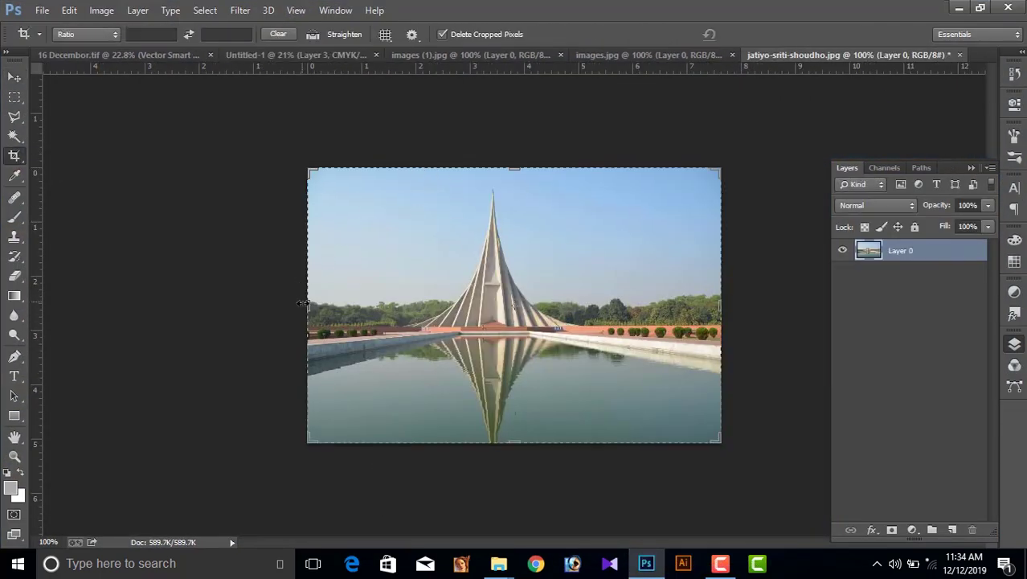
{"action": "left_click_drag", "start_coordinate": [302, 304], "coordinate": [356, 303]}
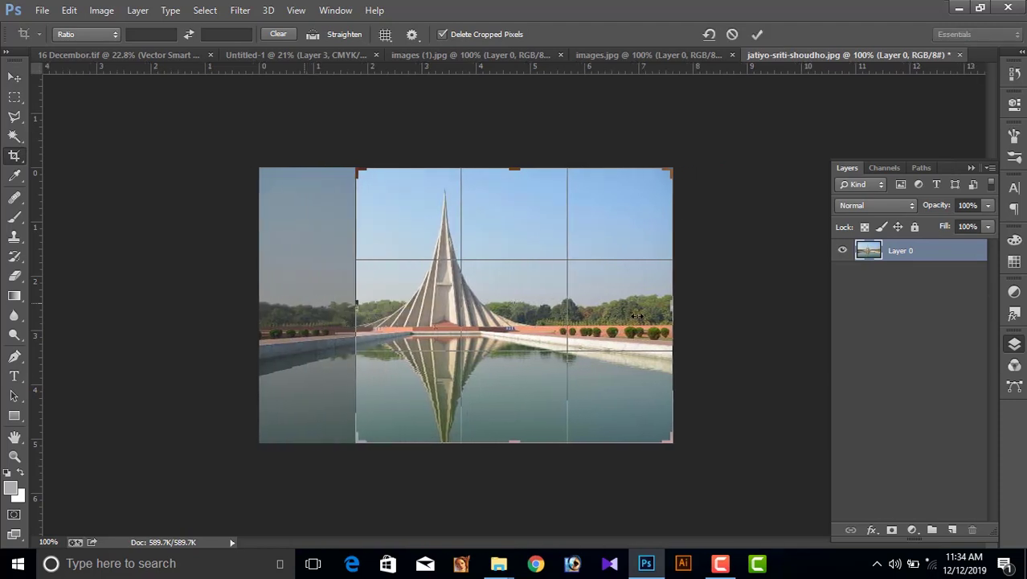
{"action": "left_click_drag", "start_coordinate": [637, 315], "coordinate": [602, 316]}
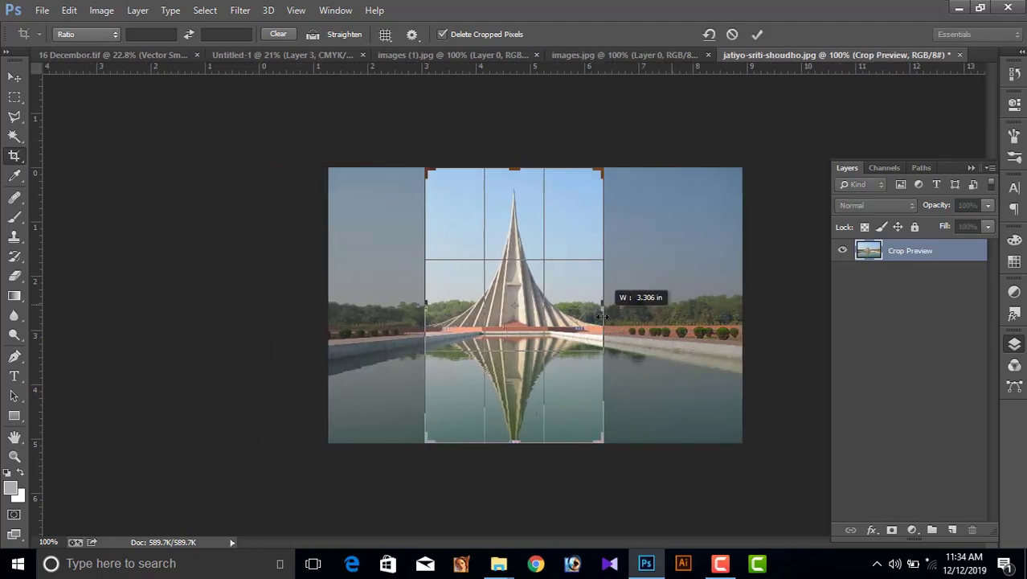
{"action": "left_click_drag", "start_coordinate": [514, 442], "coordinate": [517, 397]}
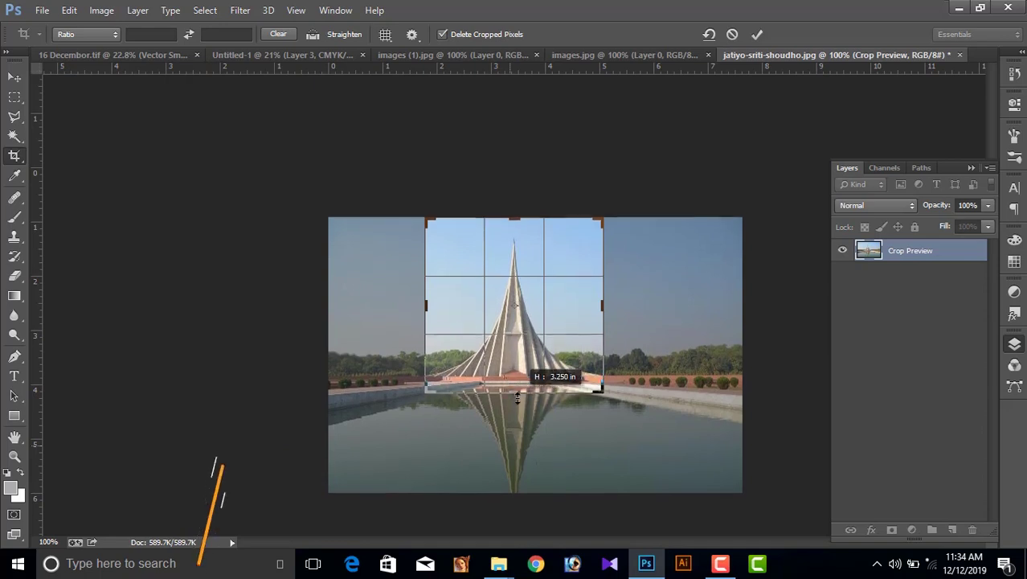
{"action": "left_click_drag", "start_coordinate": [515, 218], "coordinate": [515, 225]}
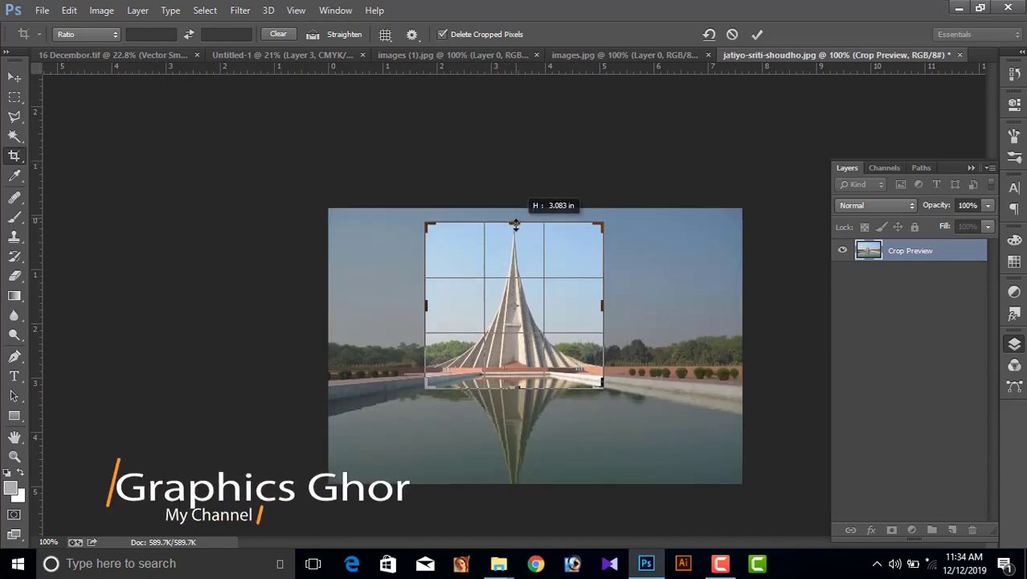
{"action": "key", "text": "Return"}
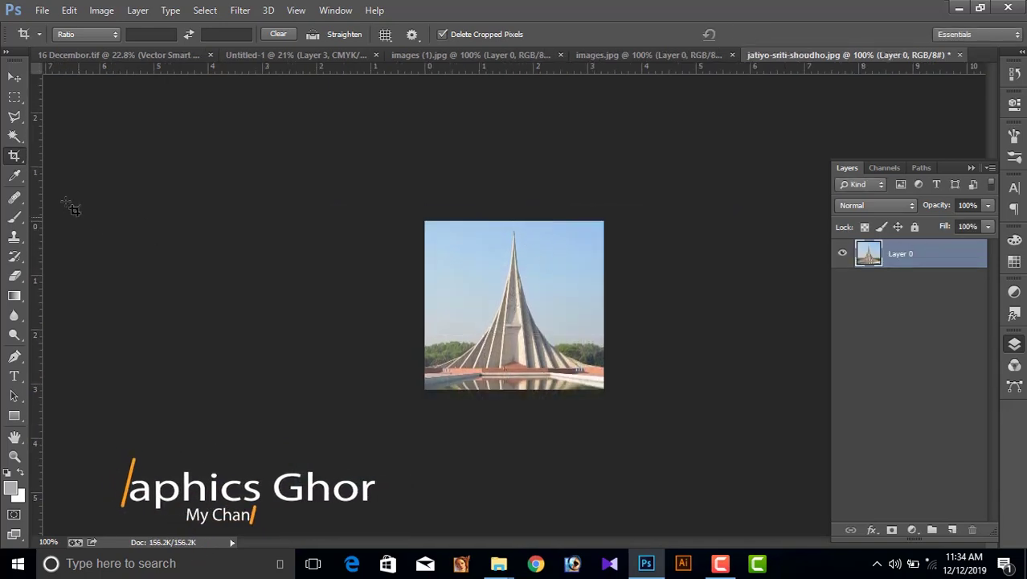
Delete the sky around the monument with the Magic Wand and drag the cutout toward the poster
{"action": "key", "text": "w"}
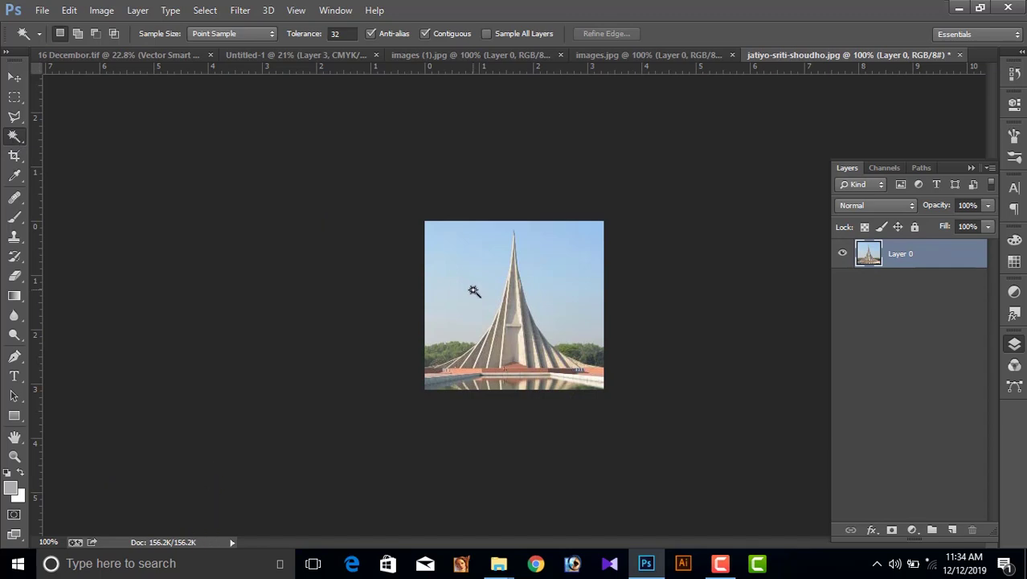
{"action": "left_click", "coordinate": [471, 299]}
{"action": "left_click", "coordinate": [580, 285], "text": "shift"}
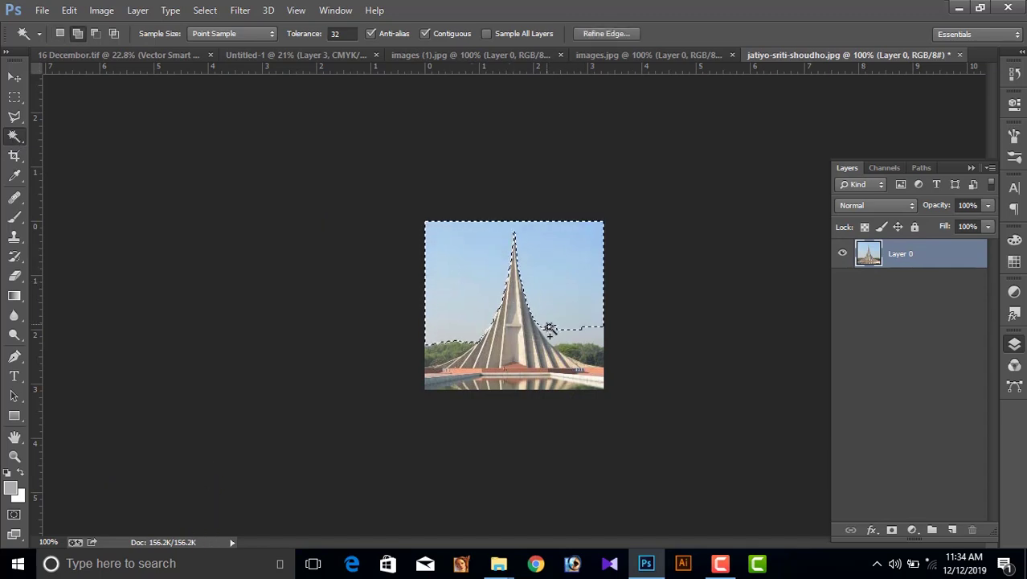
{"action": "key", "text": "Delete"}
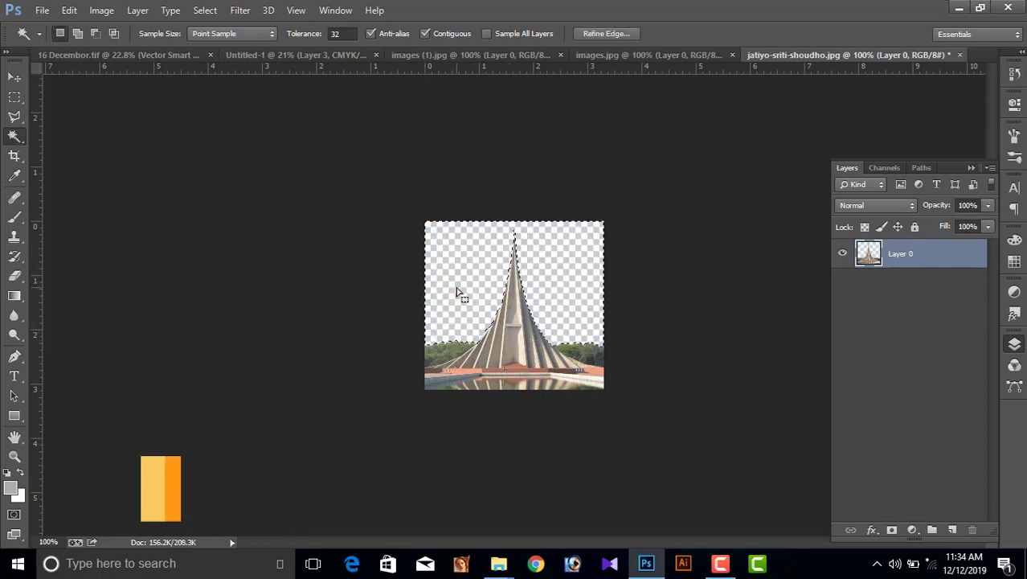
{"action": "key", "text": "v"}
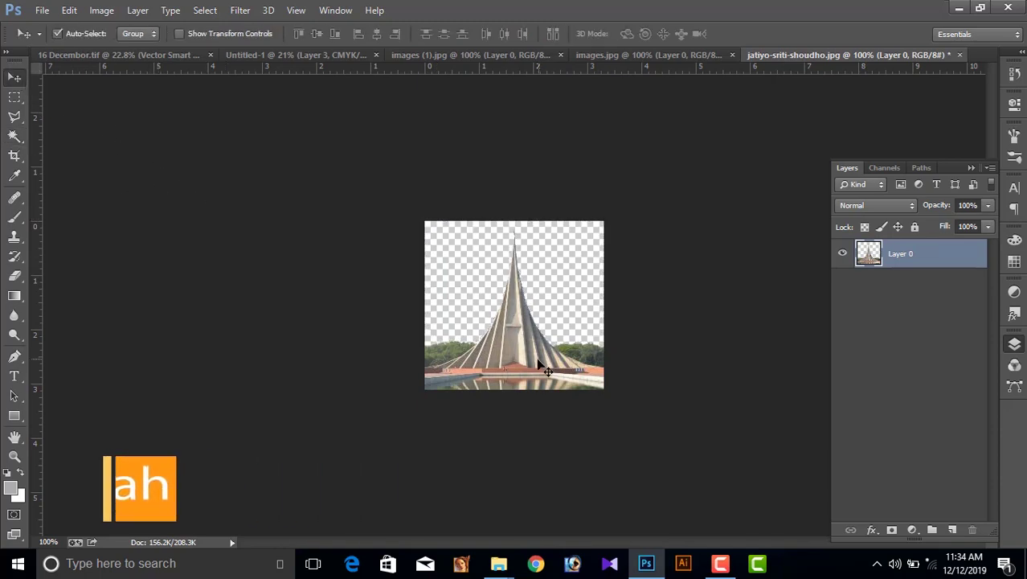
{"action": "mouse_move", "coordinate": [533, 357]}
{"action": "left_mouse_down"}
{"action": "mouse_move", "coordinate": [540, 315]}
{"action": "mouse_move", "coordinate": [299, 59]}
{"action": "mouse_move", "coordinate": [508, 322]}
{"action": "left_mouse_up"}
Scale the monument up roughly sixfold in the poster and commit the transform
{"action": "key", "text": "ctrl+t"}
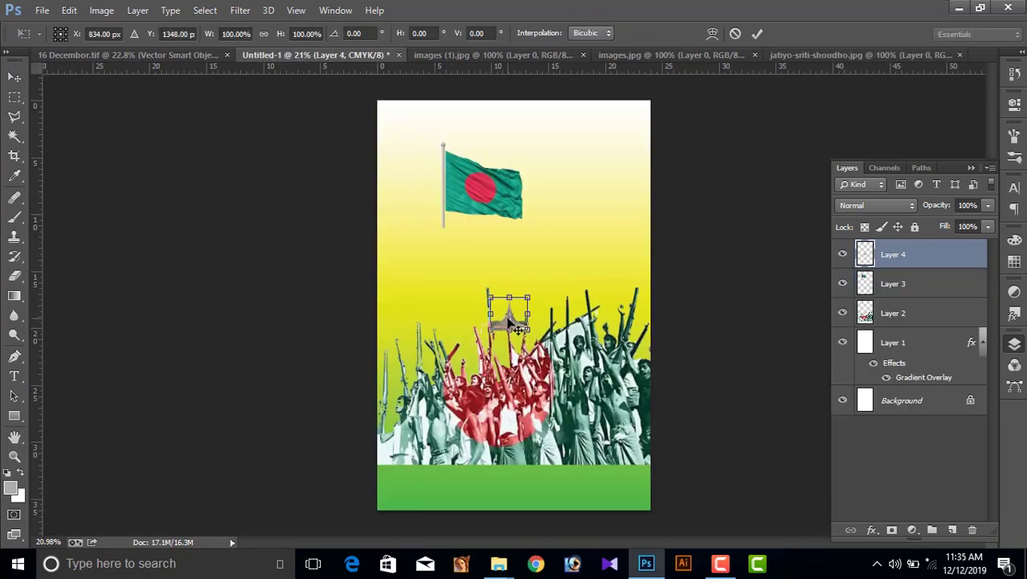
{"action": "left_click_drag", "start_coordinate": [529, 328], "coordinate": [647, 431]}
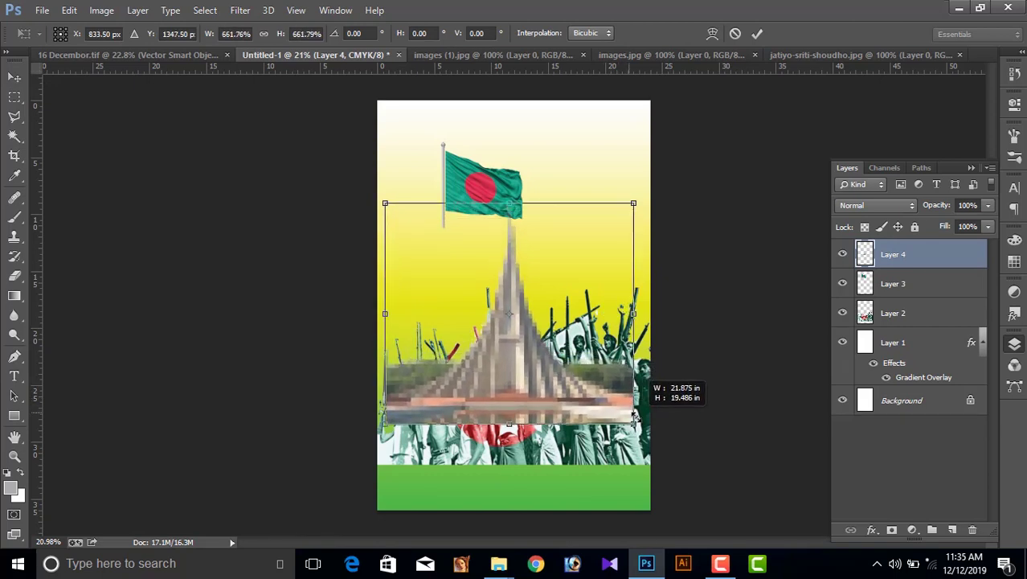
{"action": "left_click_drag", "start_coordinate": [571, 397], "coordinate": [582, 385]}
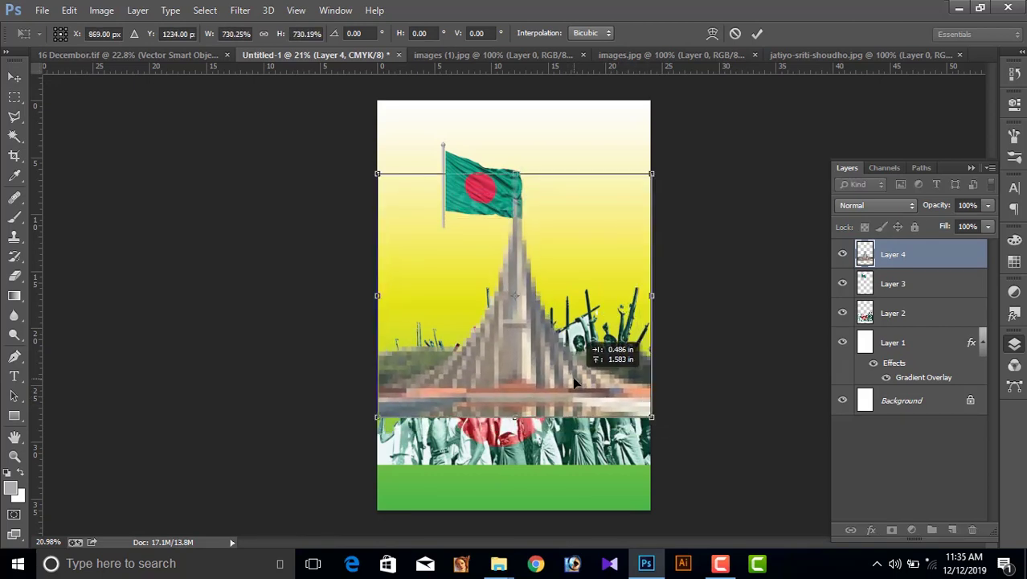
{"action": "left_click", "coordinate": [758, 33]}
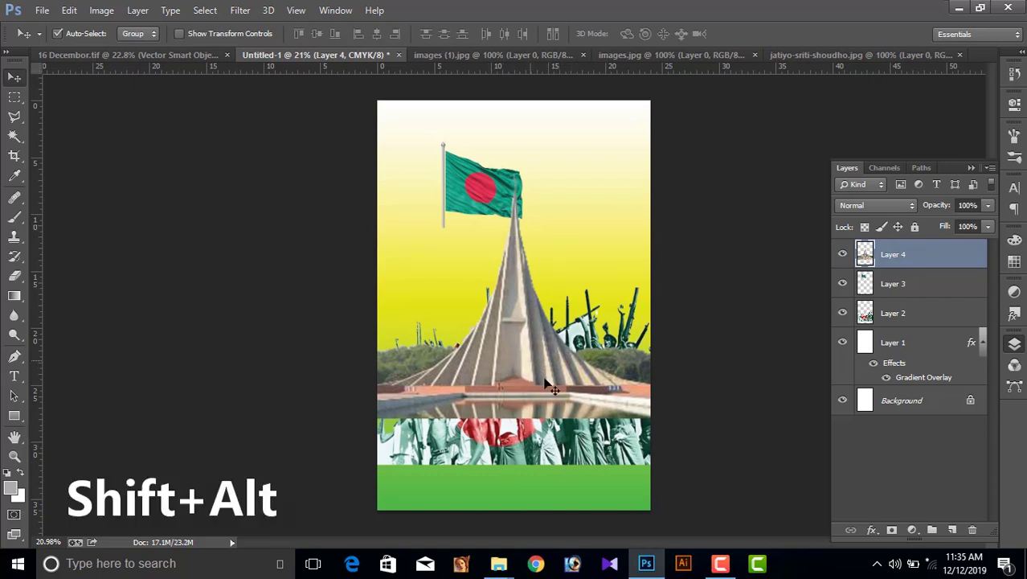
Stack the crowd layer above the monument, raise the monument and nudge the crowd lower
{"action": "left_click", "coordinate": [570, 447]}
{"action": "left_click_drag", "start_coordinate": [954, 315], "coordinate": [945, 246]}
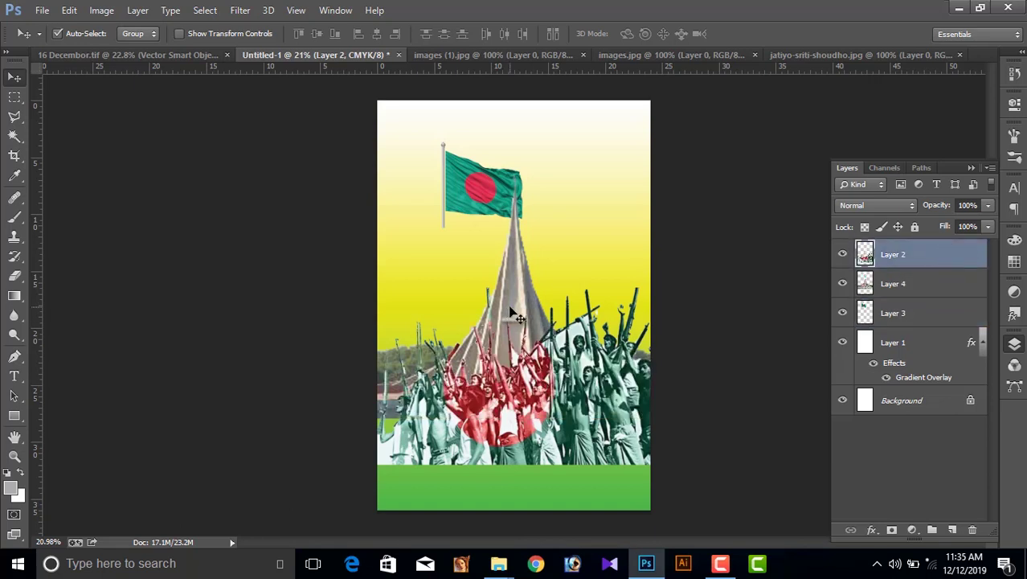
{"action": "left_click", "coordinate": [511, 312]}
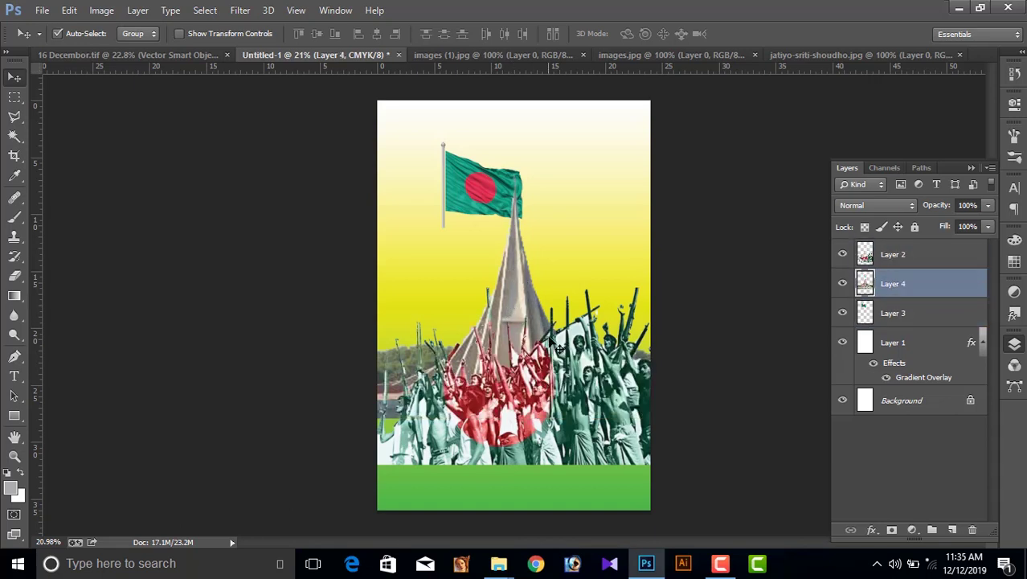
{"action": "scroll", "coordinate": [544, 391], "scroll_direction": "up", "scroll_amount": 1}
{"action": "scroll", "coordinate": [545, 391], "scroll_direction": "up", "scroll_amount": 1}
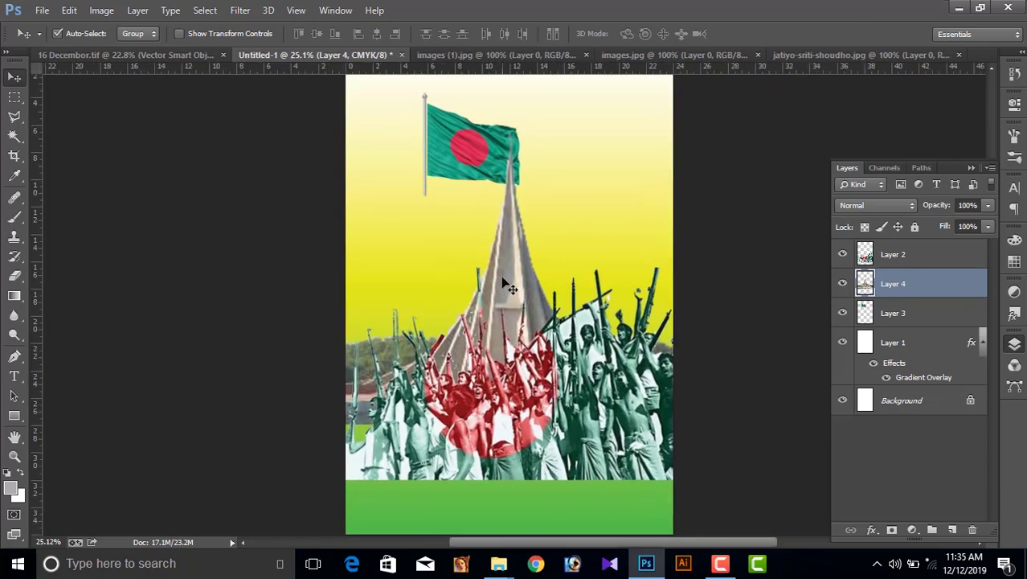
{"action": "scroll", "coordinate": [547, 394], "scroll_direction": "down", "scroll_amount": 1}
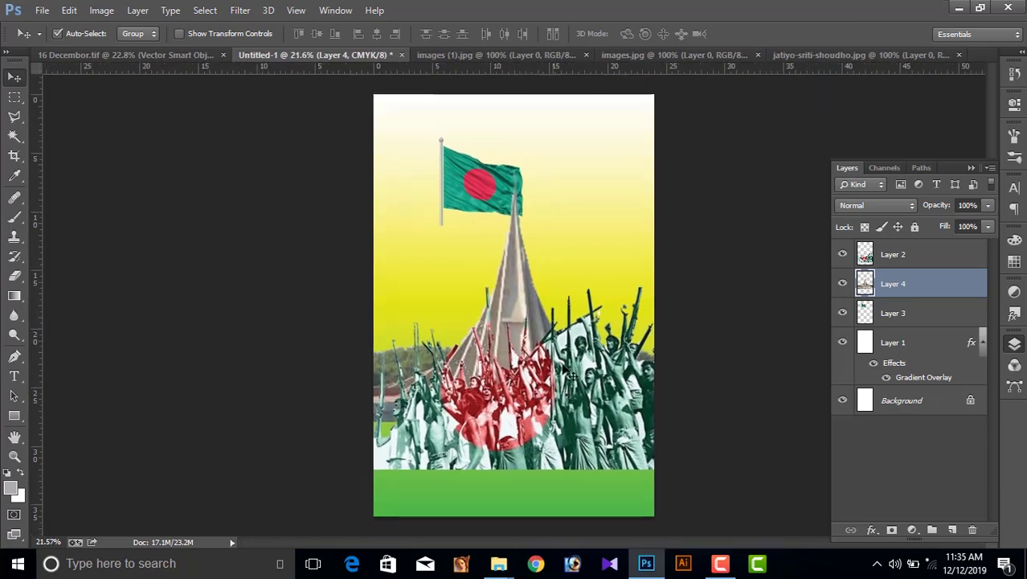
{"action": "left_click_drag", "start_coordinate": [514, 298], "coordinate": [512, 267]}
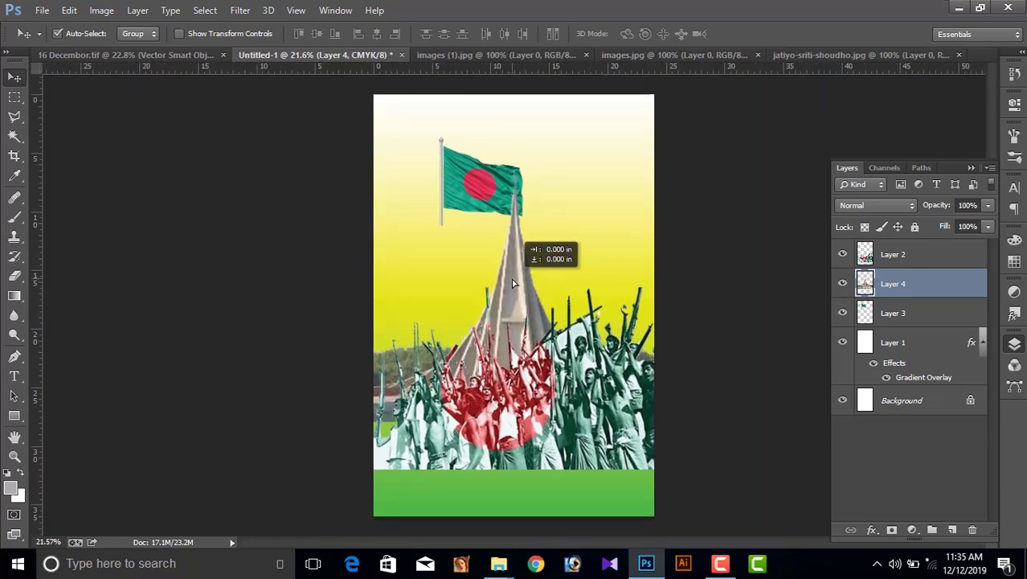
{"action": "left_click", "coordinate": [569, 417]}
{"action": "left_click_drag", "start_coordinate": [560, 403], "coordinate": [578, 438]}
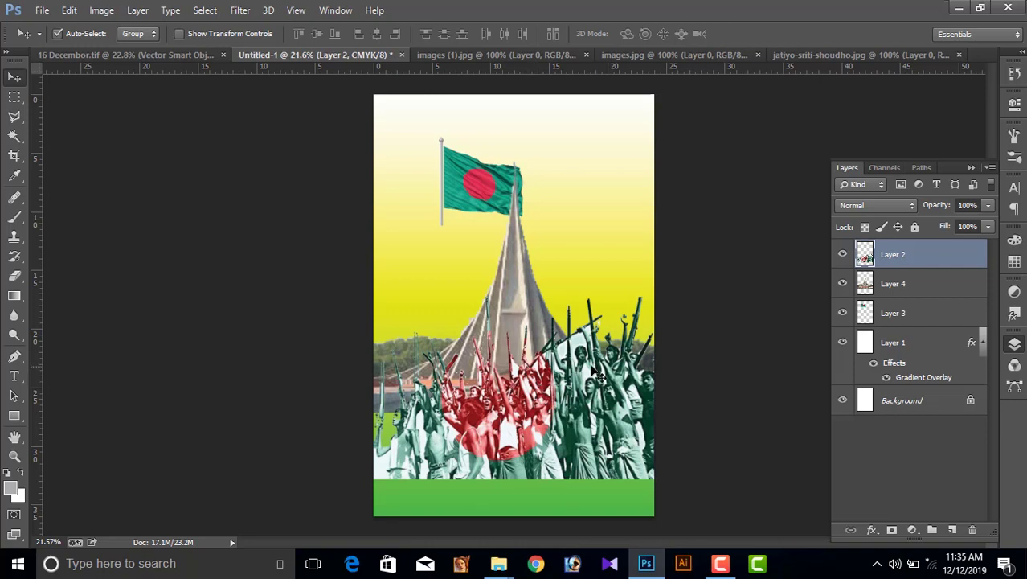
Set the crowd layer (Layer 2) to the Multiply blend mode
{"action": "left_click", "coordinate": [898, 207]}
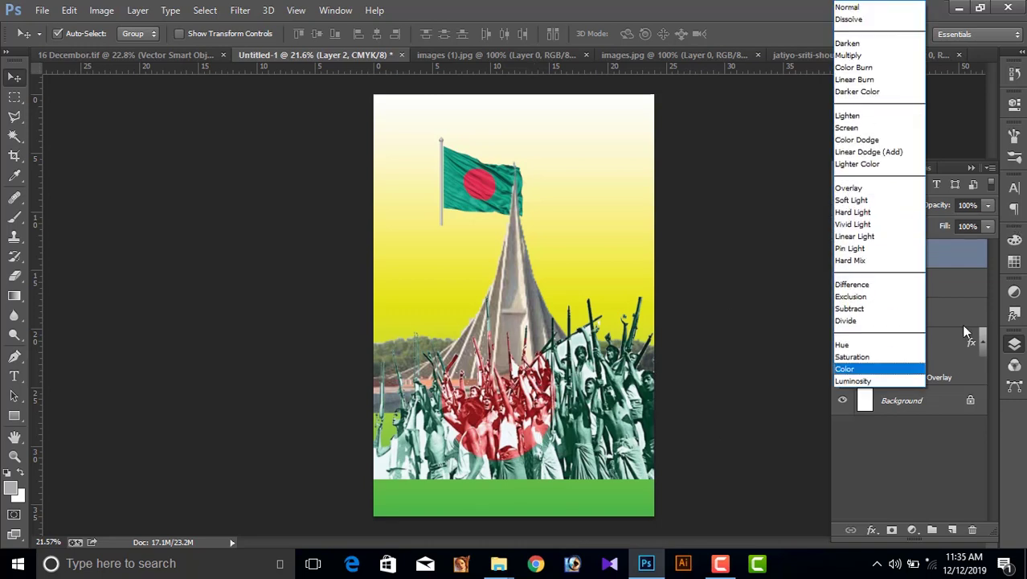
{"action": "left_click", "coordinate": [963, 262]}
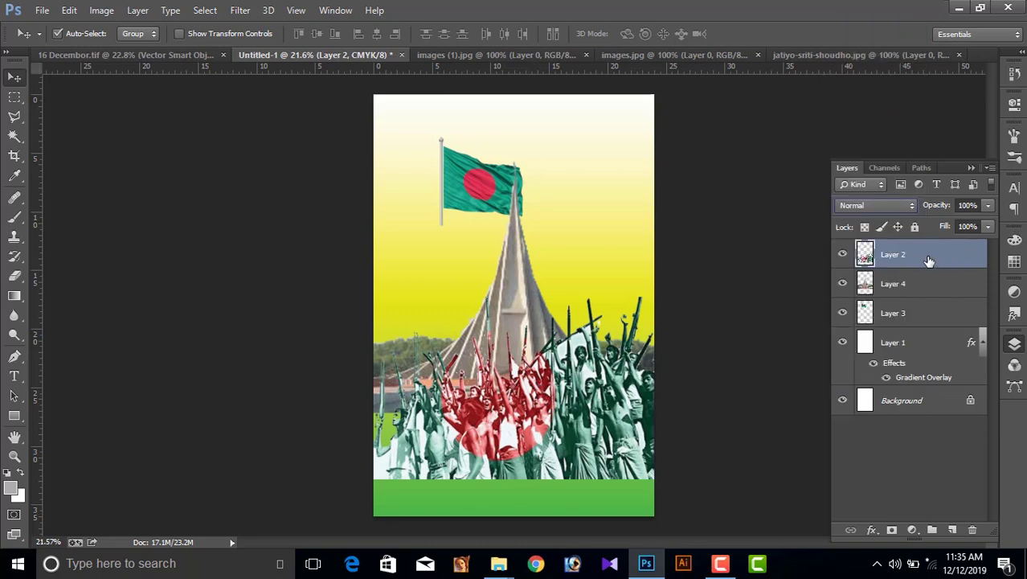
{"action": "left_click", "coordinate": [857, 207]}
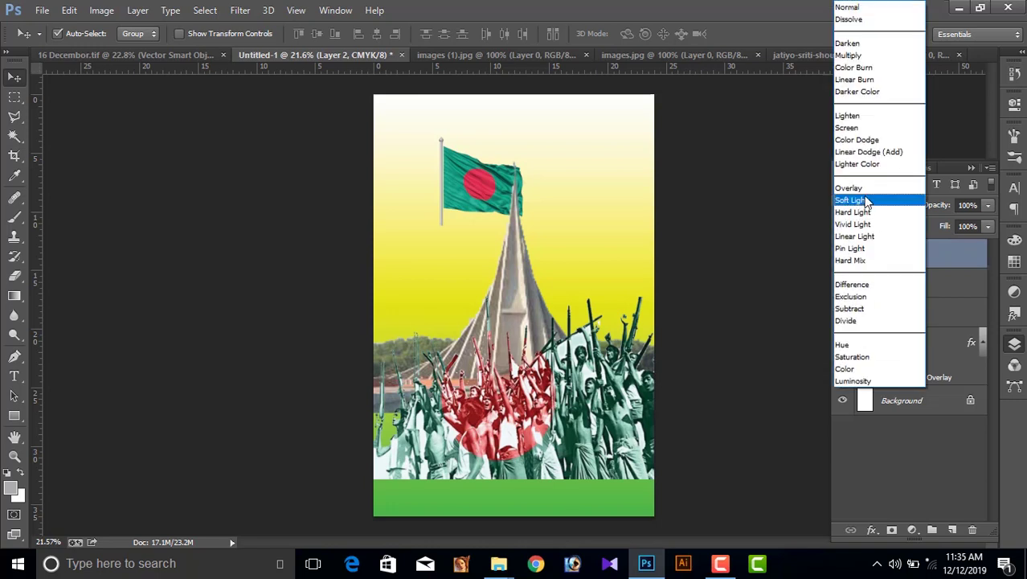
{"action": "left_click", "coordinate": [849, 53]}
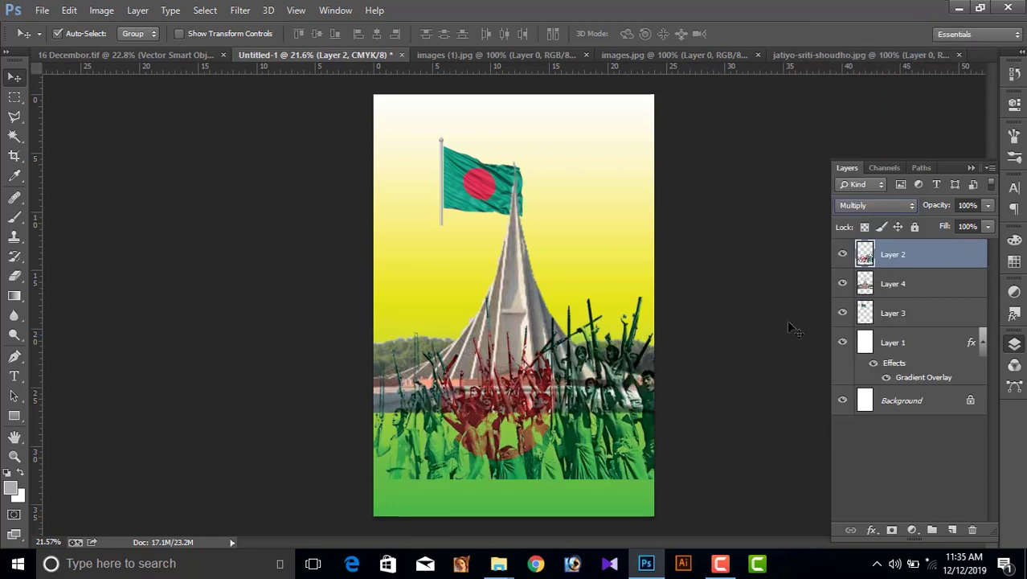
Fade the bottom of the crowd layer with a soft 600 px eraser at 0% hardness
{"action": "key", "text": "g"}
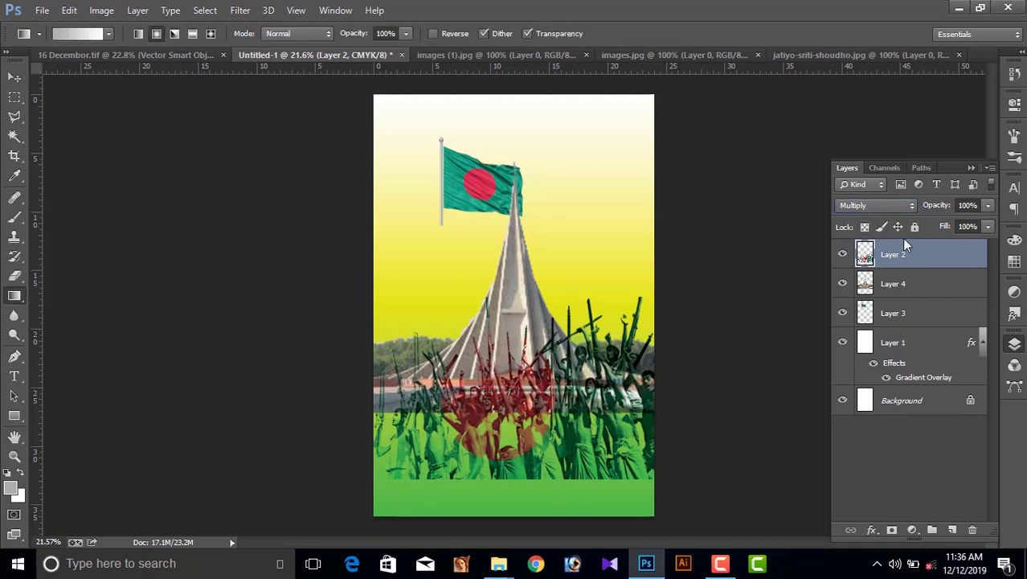
{"action": "left_click", "coordinate": [14, 276]}
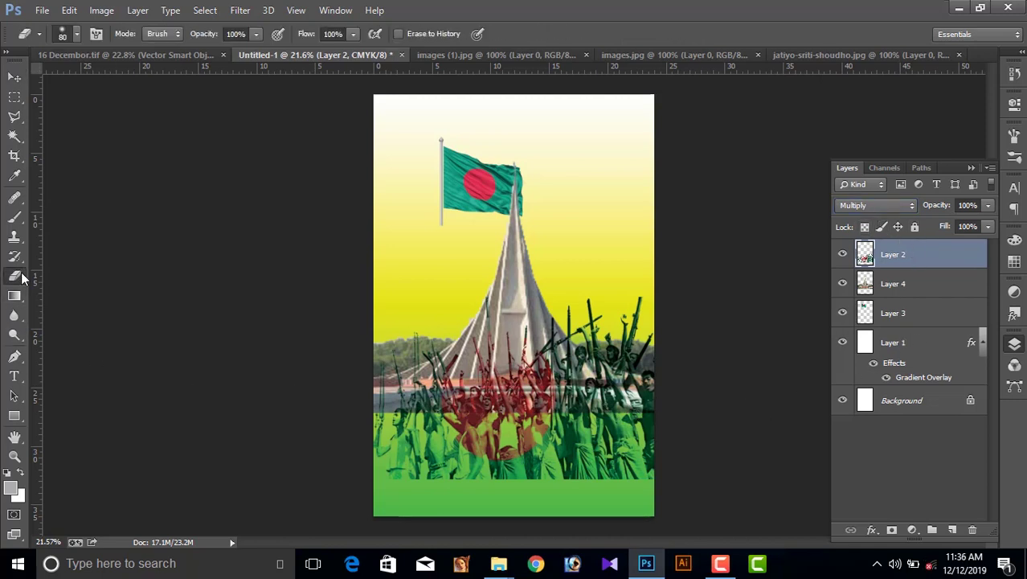
{"action": "key", "text": "bracketright"}
{"action": "key", "text": "bracketright"}
{"action": "key", "text": "bracketright"}
{"action": "left_click", "coordinate": [78, 37]}
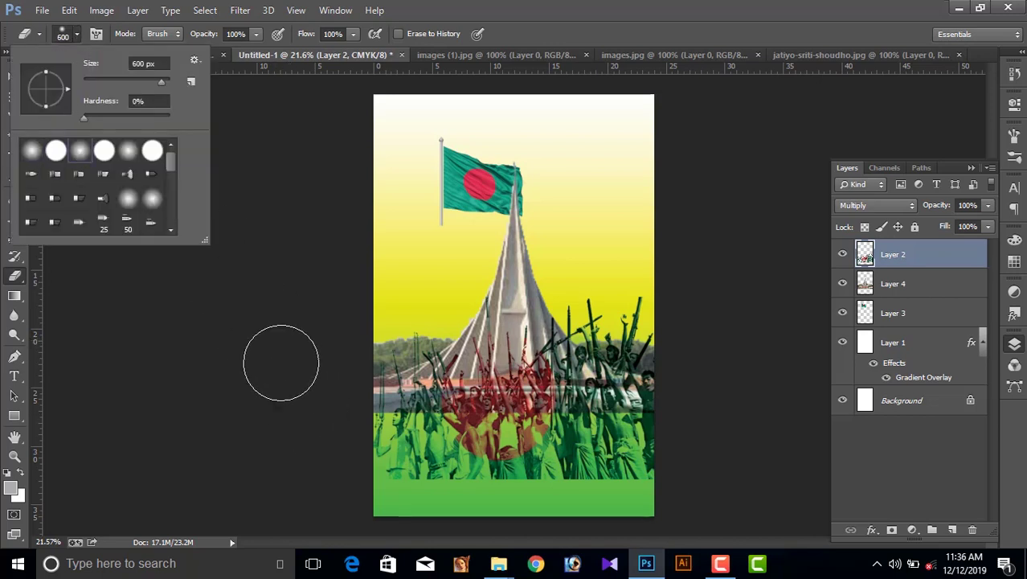
{"action": "left_click", "coordinate": [339, 477]}
{"action": "mouse_move", "coordinate": [424, 508]}
{"action": "left_mouse_down"}
{"action": "mouse_move", "coordinate": [639, 476]}
{"action": "mouse_move", "coordinate": [501, 496]}
{"action": "left_mouse_up"}
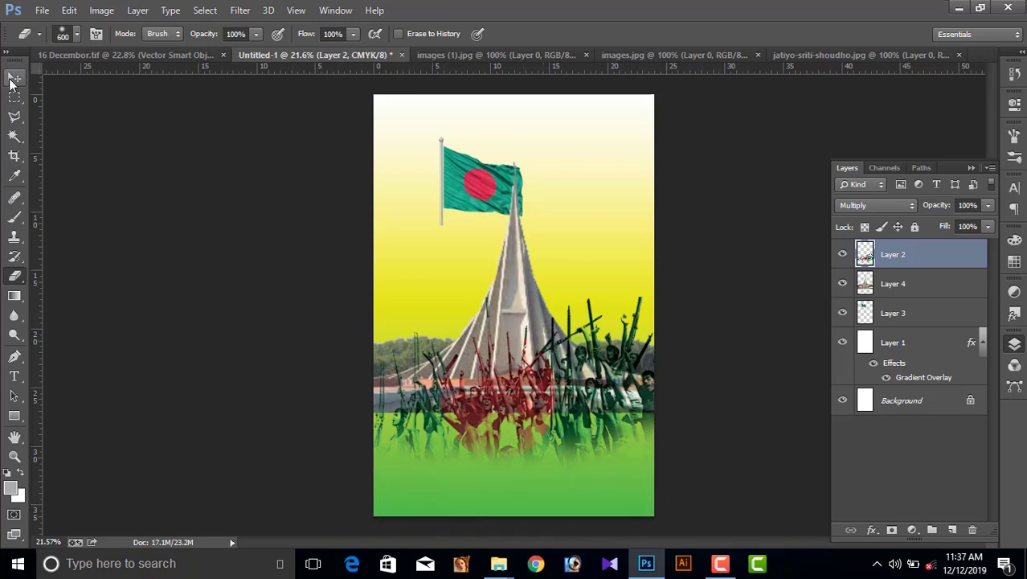
{"action": "left_click", "coordinate": [15, 77]}
{"action": "left_click", "coordinate": [507, 286]}
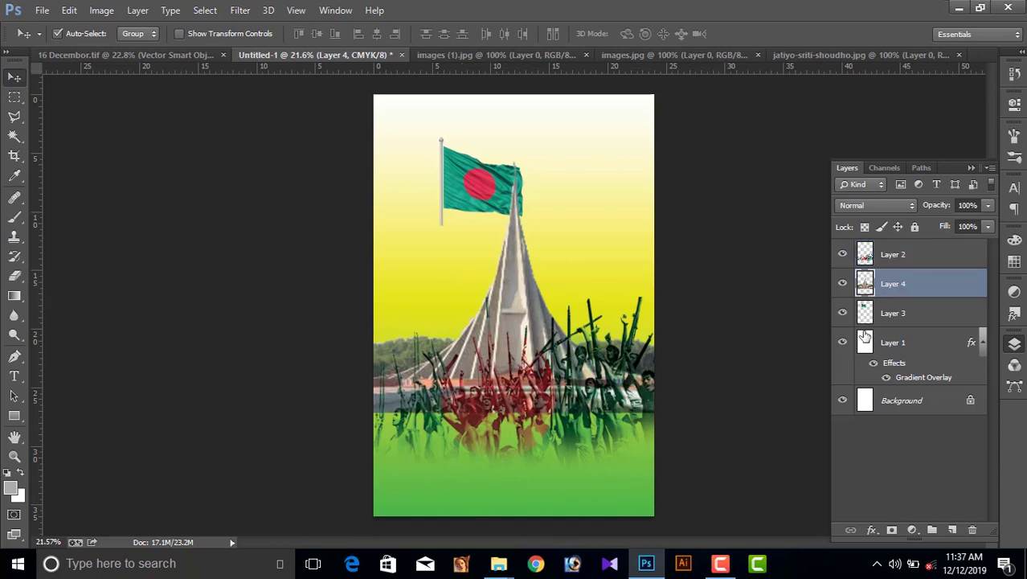
Set the monument layer (Layer 4) to Multiply blending
{"action": "left_click", "coordinate": [875, 206]}
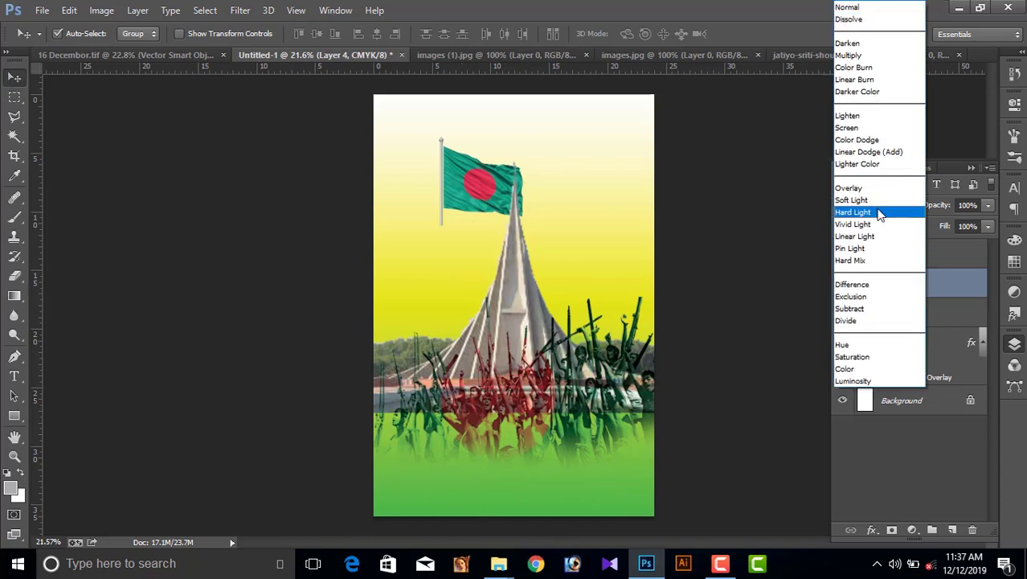
{"action": "left_click", "coordinate": [870, 55]}
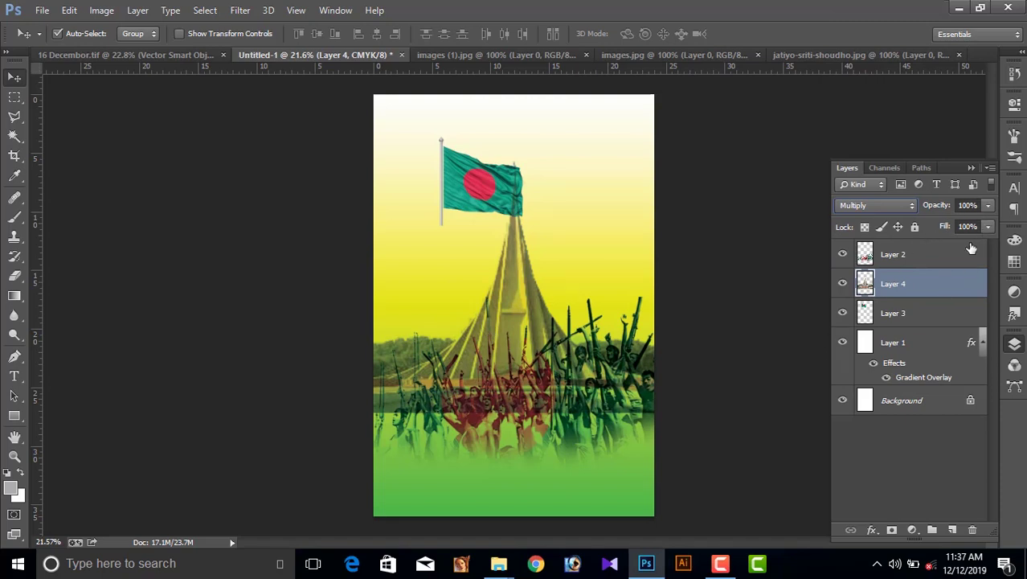
{"action": "left_click", "coordinate": [925, 255]}
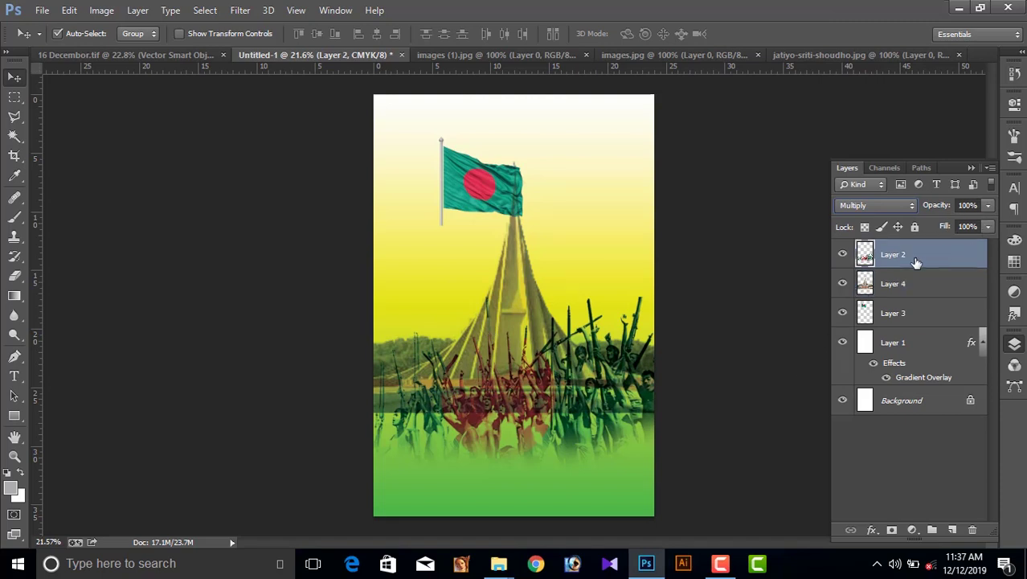
Lower the crowd layer's opacity to about half and the monument layer's to 49%
{"action": "left_click", "coordinate": [988, 206]}
{"action": "left_click_drag", "start_coordinate": [987, 225], "coordinate": [946, 225]}
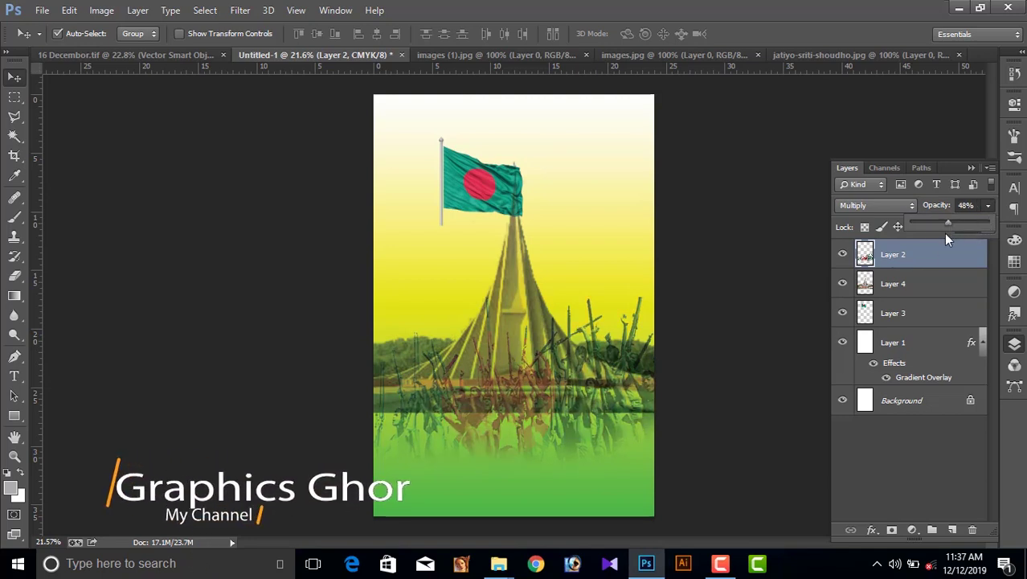
{"action": "left_click", "coordinate": [948, 284]}
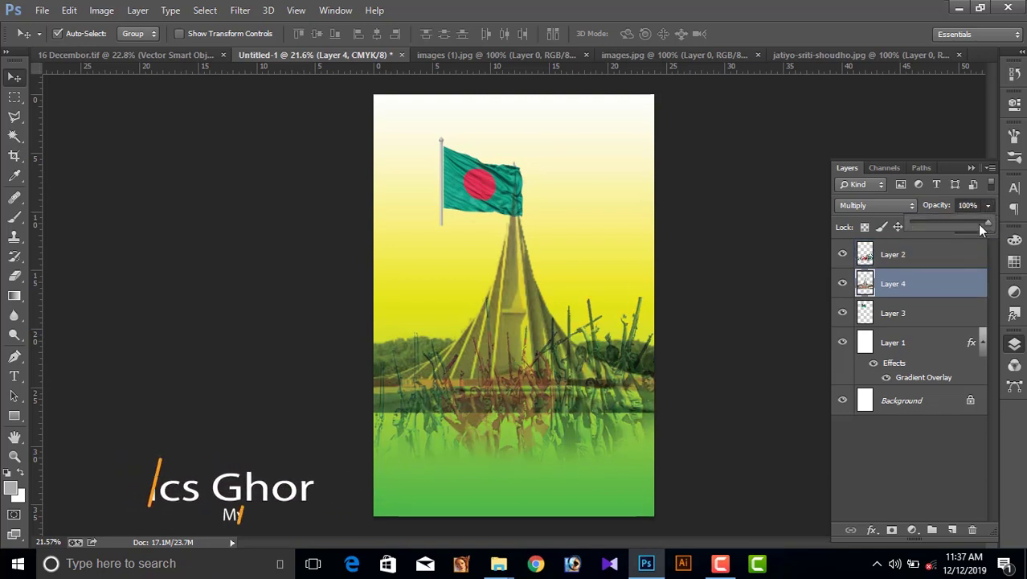
{"action": "left_click_drag", "start_coordinate": [979, 229], "coordinate": [946, 232]}
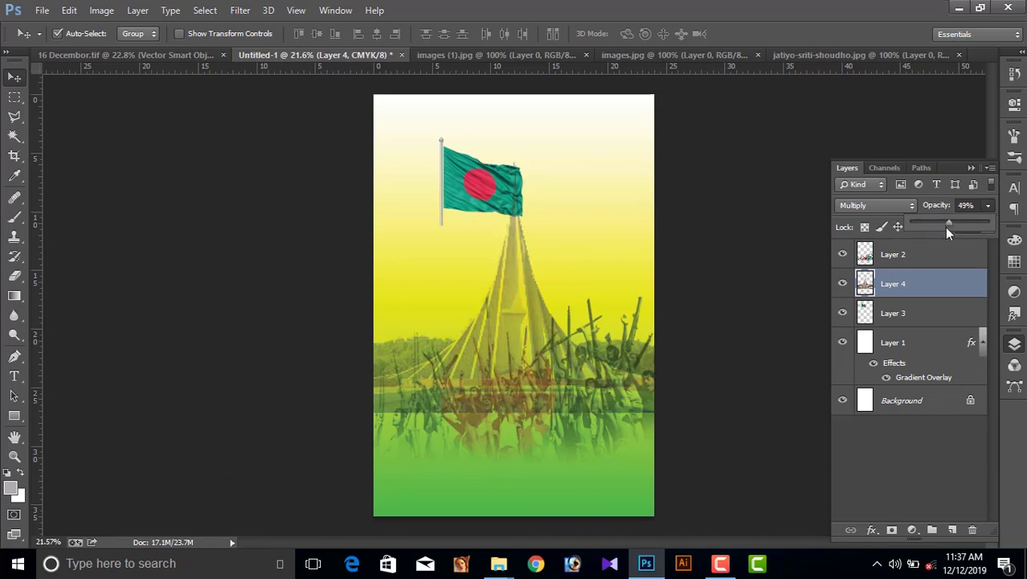
Softly erase the hard horizontal strip across the lower crowd on the monument layer
{"action": "left_click", "coordinate": [892, 313]}
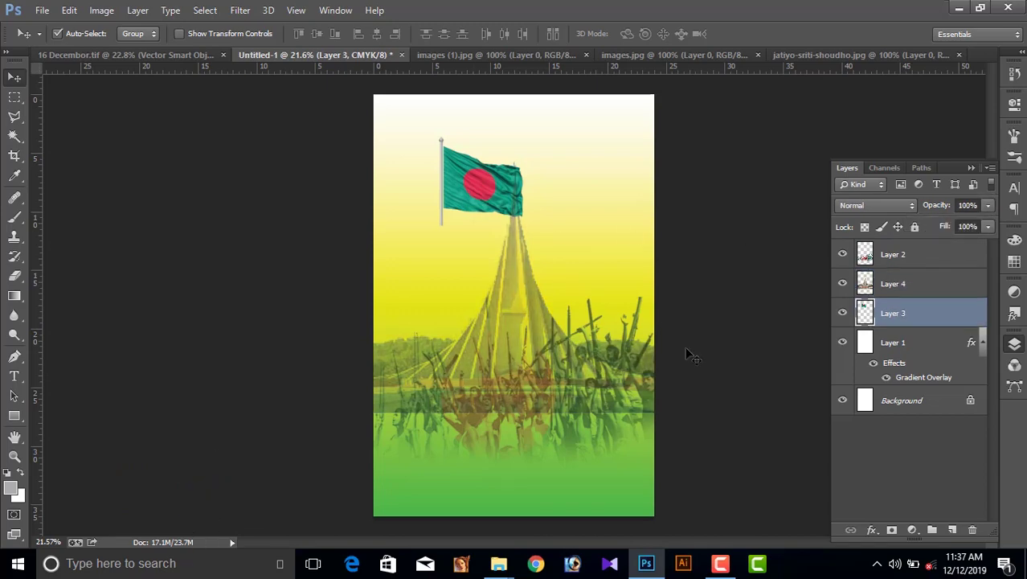
{"action": "mouse_move", "coordinate": [515, 390]}
{"action": "left_mouse_down"}
{"action": "mouse_move", "coordinate": [508, 346]}
{"action": "mouse_move", "coordinate": [502, 360]}
{"action": "left_mouse_up"}
{"action": "left_click", "coordinate": [515, 371]}
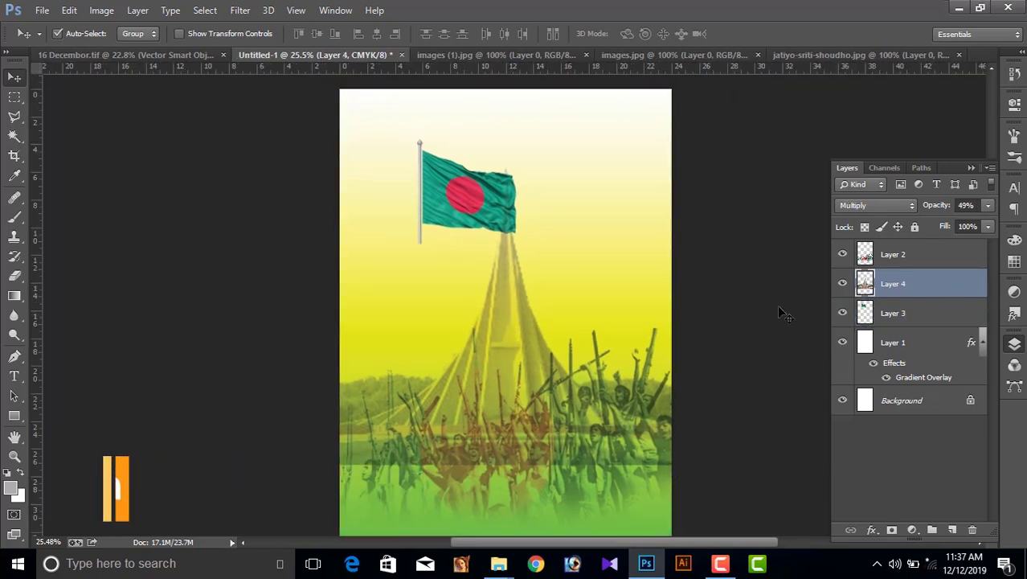
{"action": "left_click", "coordinate": [15, 275]}
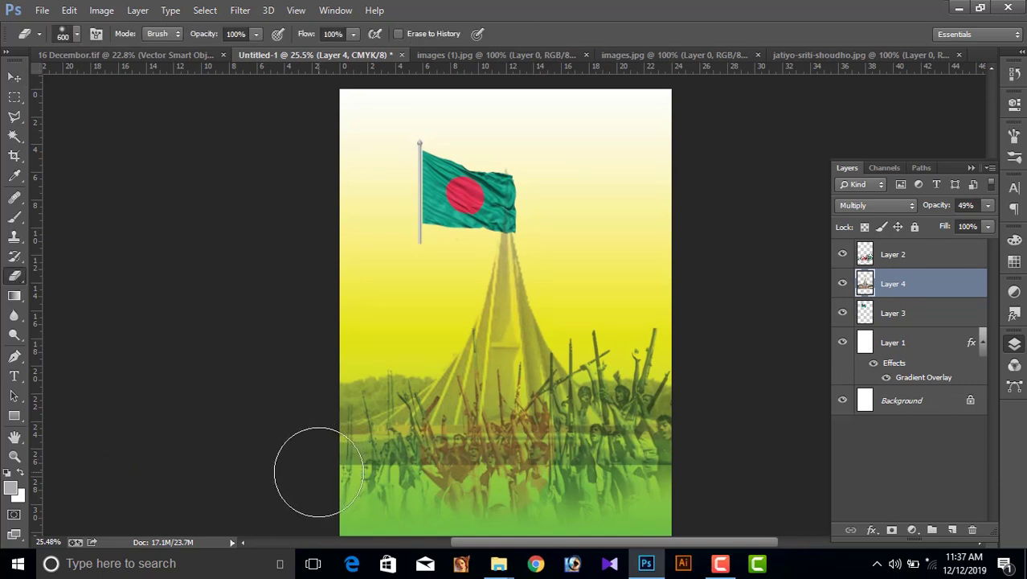
{"action": "left_click_drag", "start_coordinate": [326, 461], "coordinate": [715, 464]}
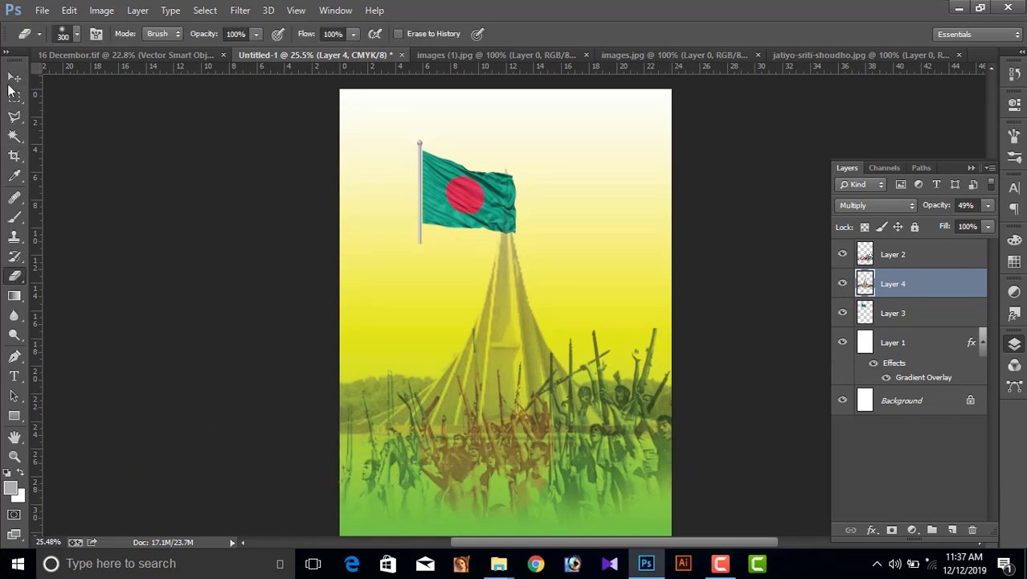
{"action": "left_click", "coordinate": [14, 77]}
{"action": "scroll", "coordinate": [462, 350], "scroll_direction": "down", "scroll_amount": 2}
{"action": "scroll", "coordinate": [450, 338], "scroll_direction": "up", "scroll_amount": 2}
Scale the Layer 3 flag to about 187% and skew its corners into a tilted shape
{"action": "left_click_drag", "start_coordinate": [457, 201], "coordinate": [480, 244]}
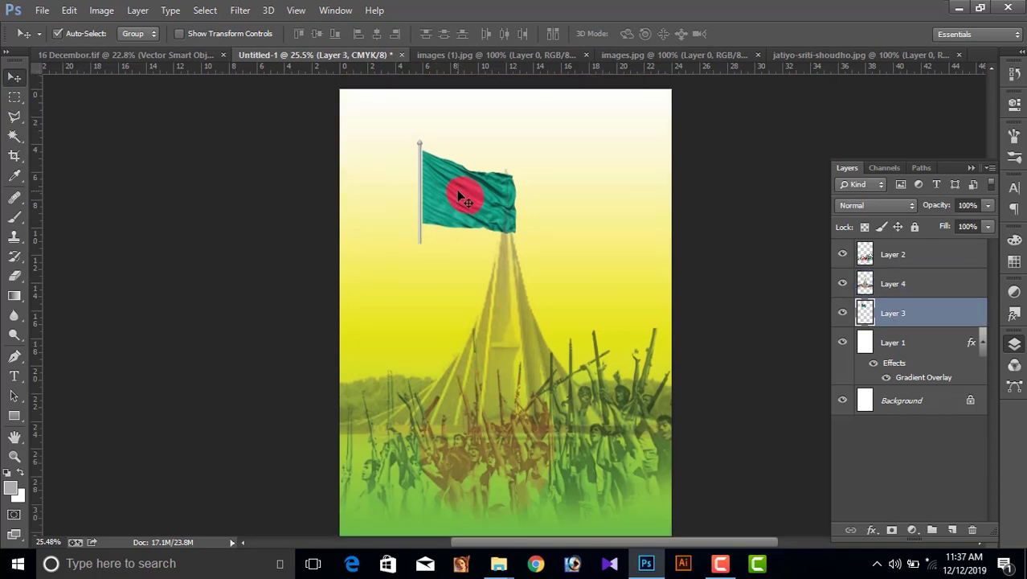
{"action": "key", "text": "ctrl+t"}
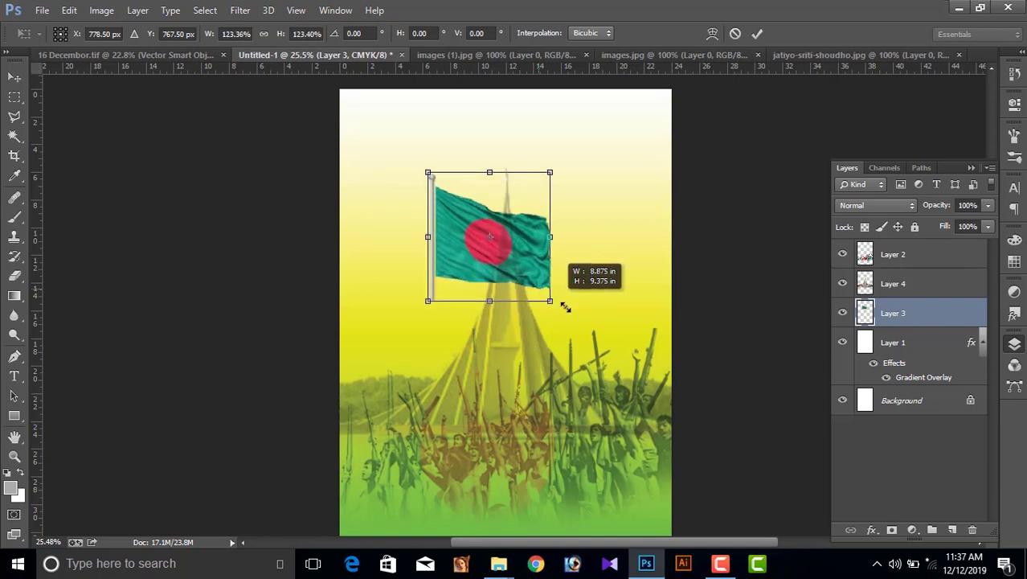
{"action": "mouse_move", "coordinate": [538, 290]}
{"action": "left_mouse_down"}
{"action": "mouse_move", "coordinate": [585, 298]}
{"action": "mouse_move", "coordinate": [595, 288]}
{"action": "mouse_move", "coordinate": [584, 298]}
{"action": "left_mouse_up"}
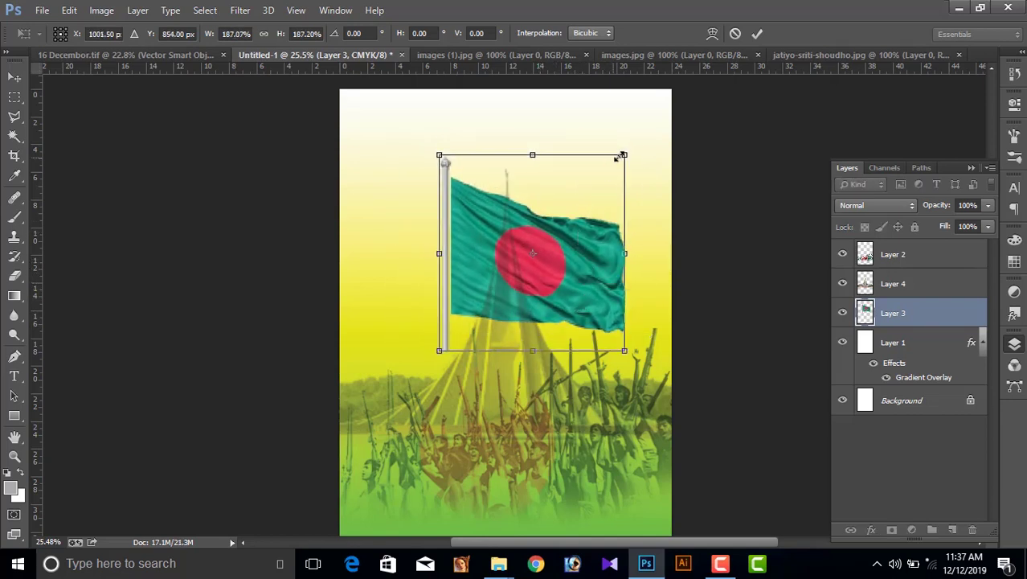
{"action": "left_click_drag", "start_coordinate": [625, 156], "coordinate": [602, 113]}
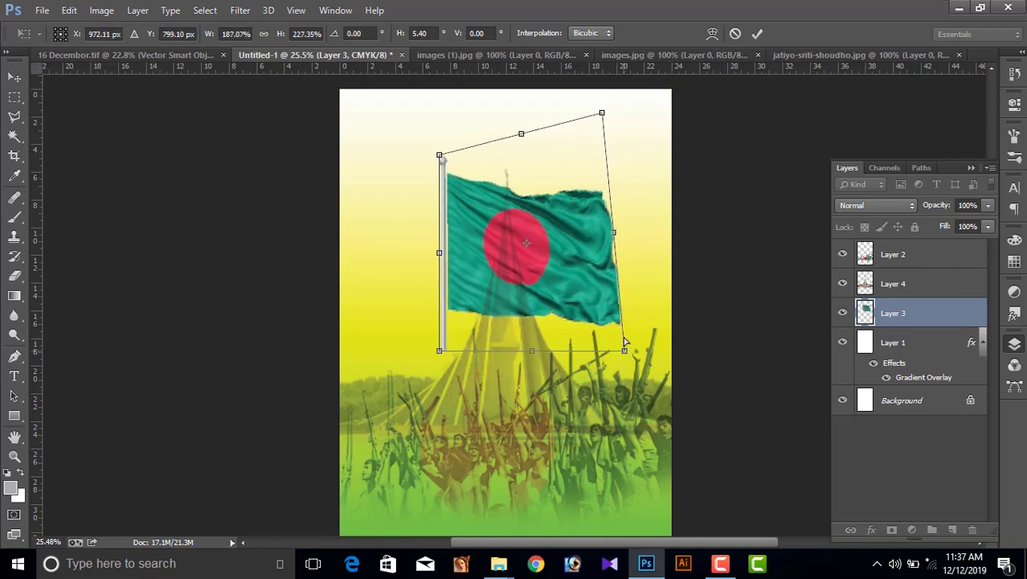
{"action": "mouse_move", "coordinate": [624, 349]}
{"action": "left_mouse_down"}
{"action": "mouse_move", "coordinate": [675, 279]}
{"action": "mouse_move", "coordinate": [661, 290]}
{"action": "left_mouse_up"}
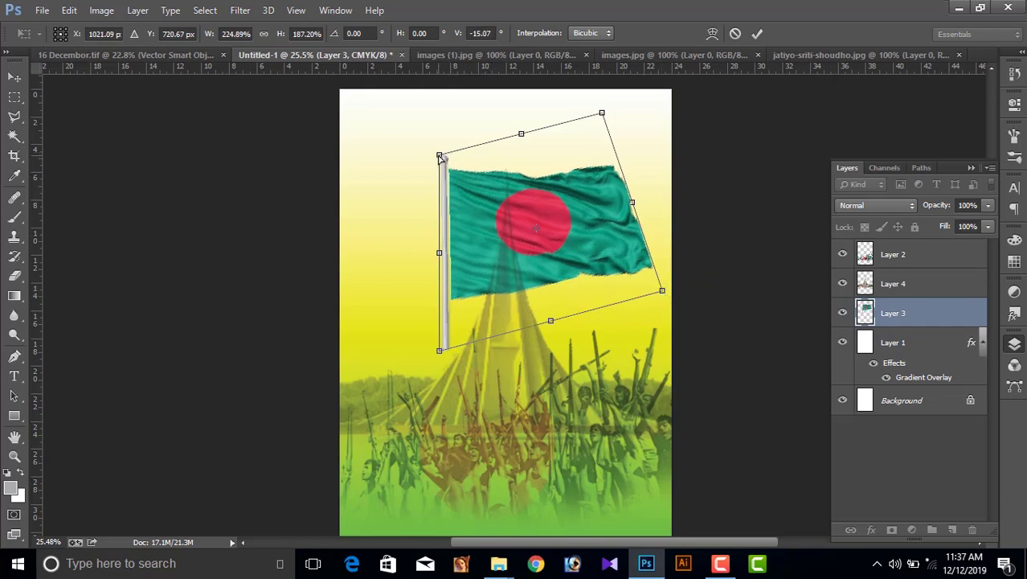
{"action": "left_click_drag", "start_coordinate": [439, 156], "coordinate": [438, 171]}
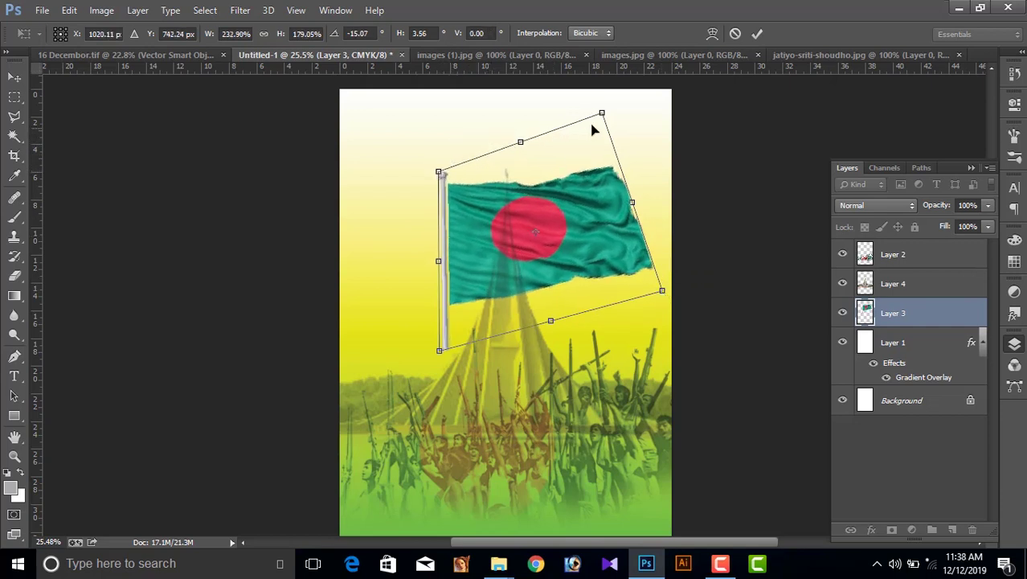
{"action": "left_click_drag", "start_coordinate": [602, 116], "coordinate": [608, 115]}
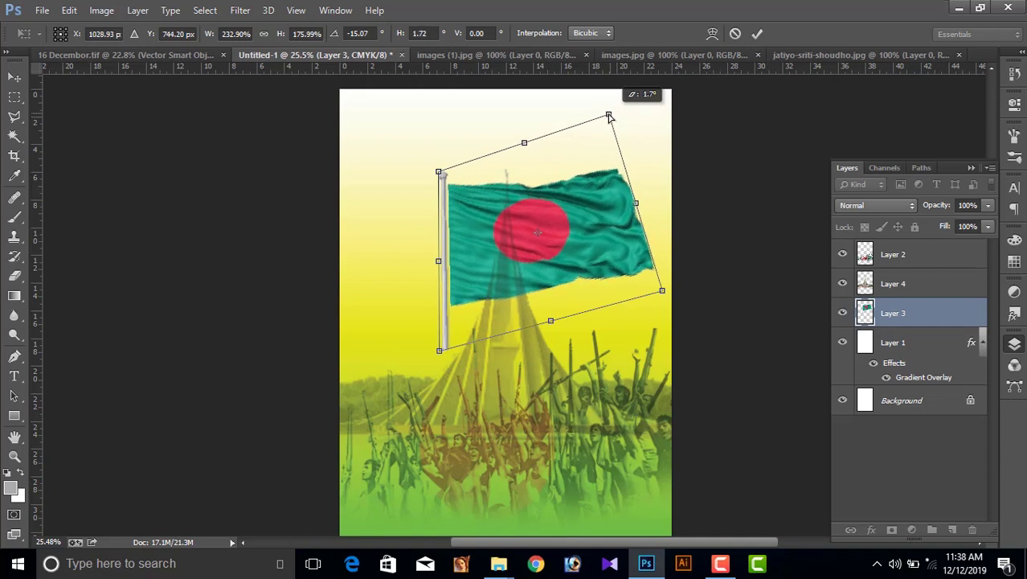
{"action": "left_click_drag", "start_coordinate": [495, 276], "coordinate": [480, 272]}
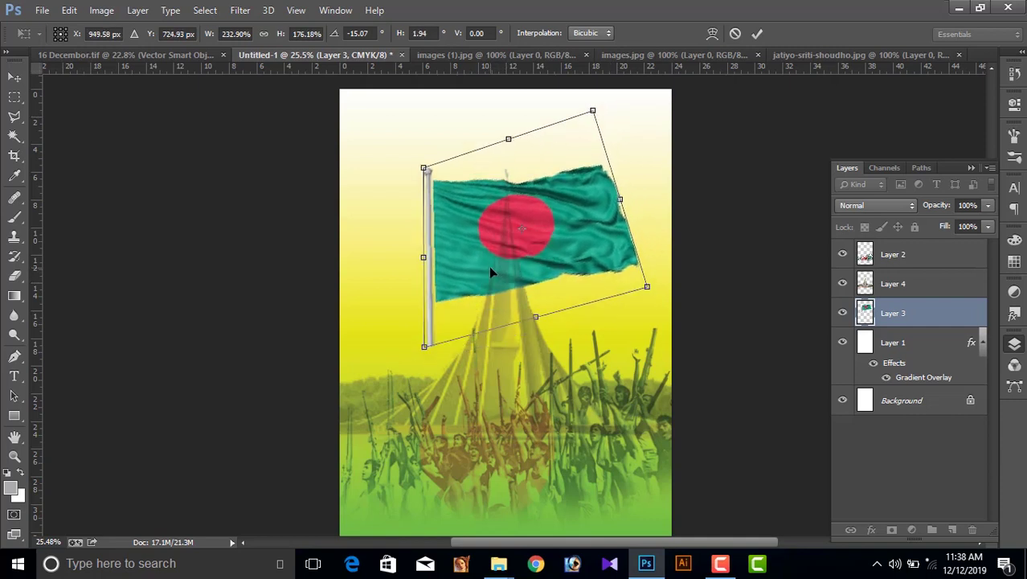
{"action": "key", "text": "Return"}
{"action": "left_click", "coordinate": [876, 206]}
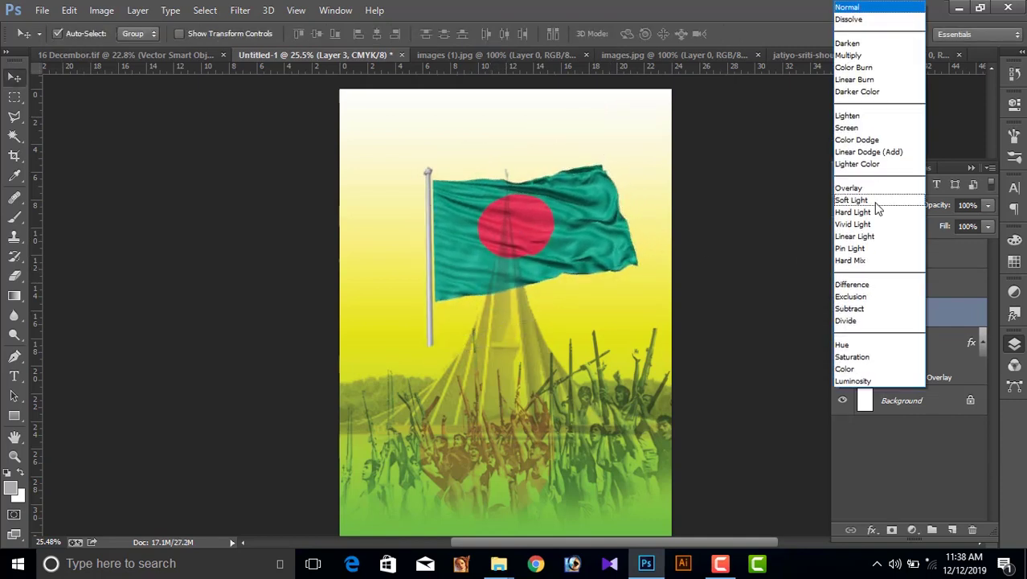
Give the flag layer Multiply blending at 33% opacity
{"action": "left_click", "coordinate": [860, 51]}
{"action": "left_click", "coordinate": [988, 205]}
{"action": "left_click_drag", "start_coordinate": [964, 228], "coordinate": [937, 224]}
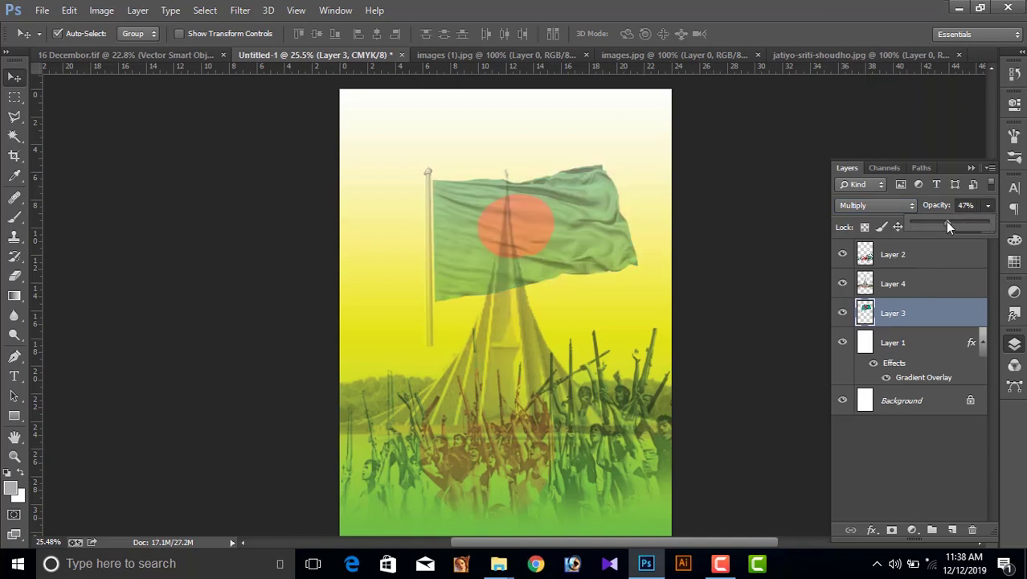
{"action": "scroll", "coordinate": [535, 393], "scroll_direction": "down", "scroll_amount": 3}
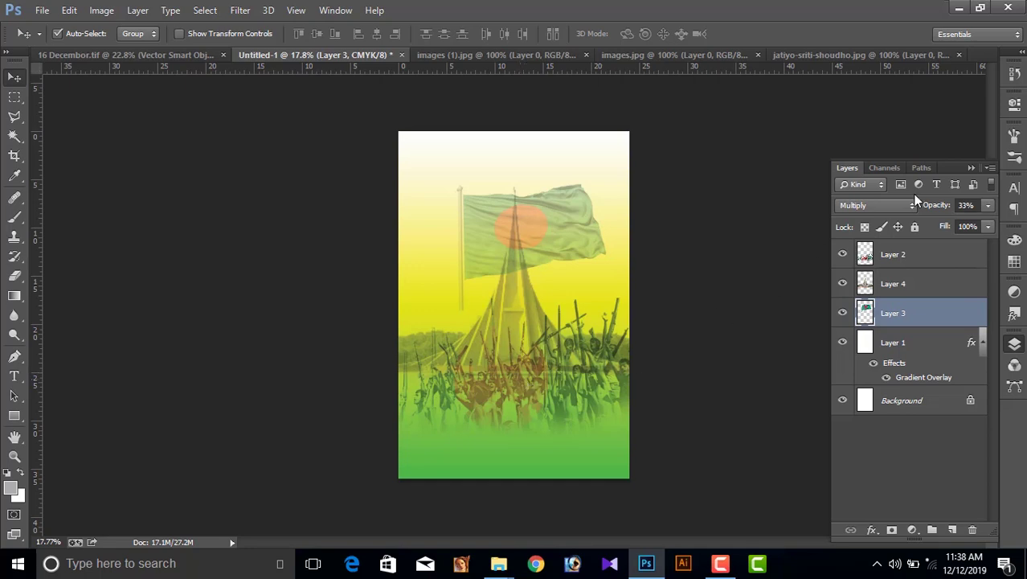
{"action": "left_click", "coordinate": [971, 168]}
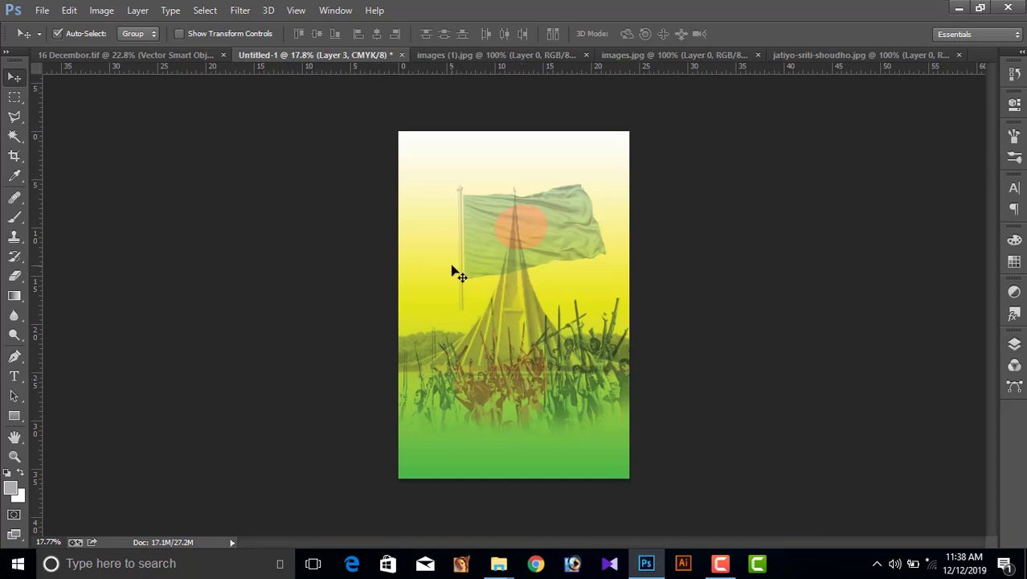
{"action": "key", "text": "F7"}
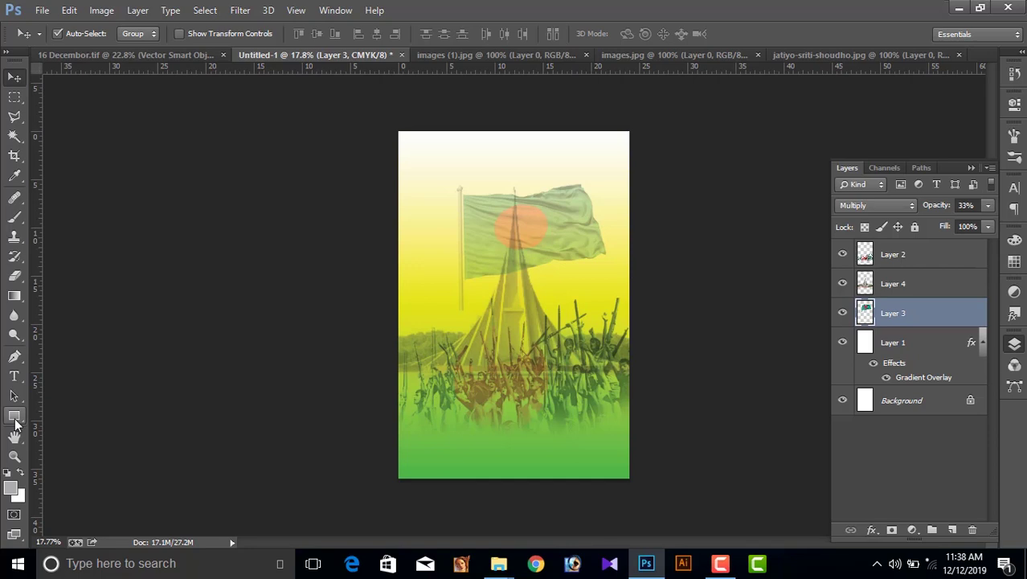
Draw a wide Rectangle 1 band across the poster's top edge and fill it green
{"action": "left_click", "coordinate": [14, 418]}
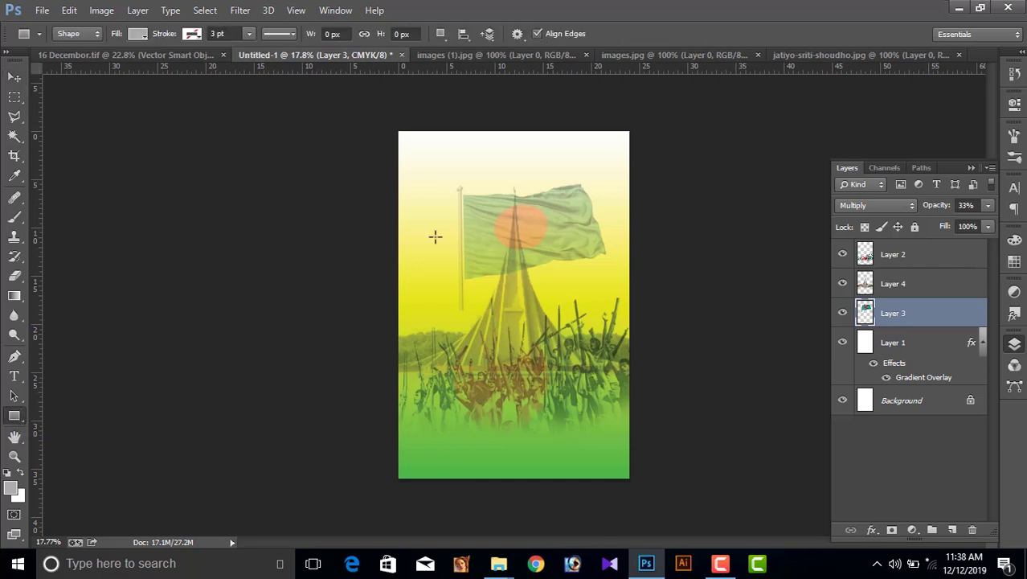
{"action": "left_click_drag", "start_coordinate": [384, 113], "coordinate": [646, 151]}
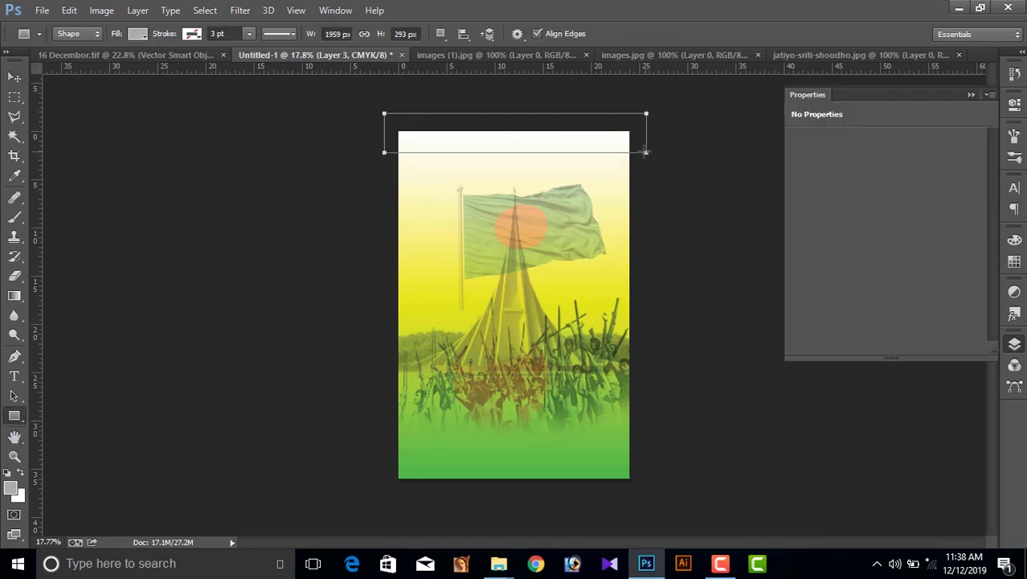
{"action": "left_click", "coordinate": [800, 185]}
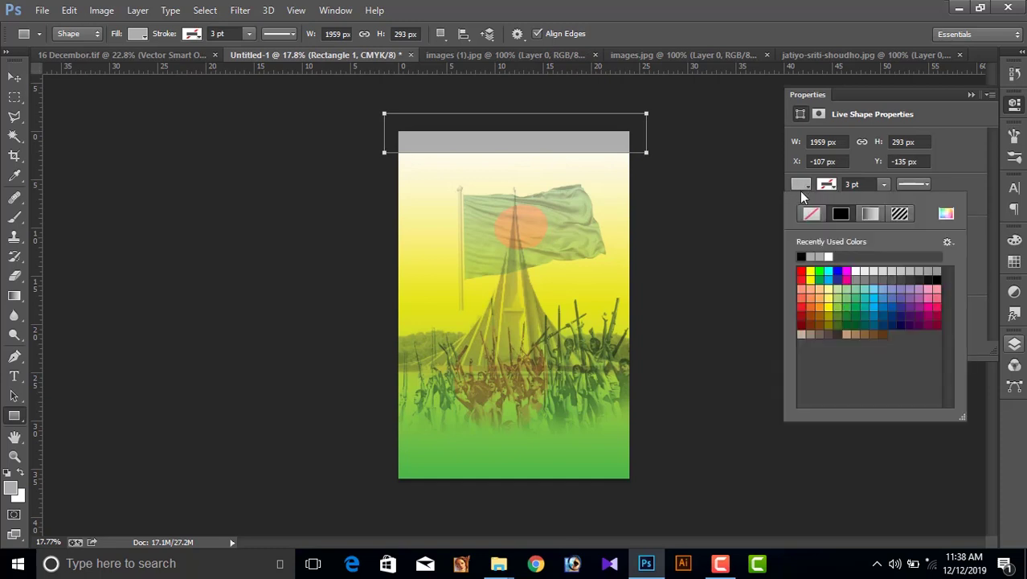
{"action": "left_click", "coordinate": [823, 272]}
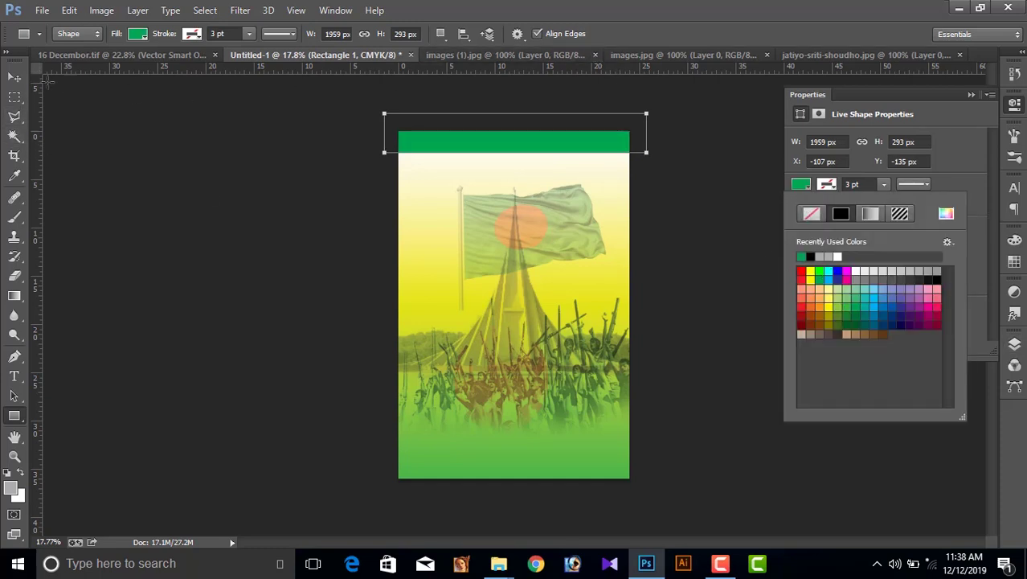
{"action": "left_click", "coordinate": [14, 77]}
{"action": "left_click", "coordinate": [524, 143], "text": "ctrl"}
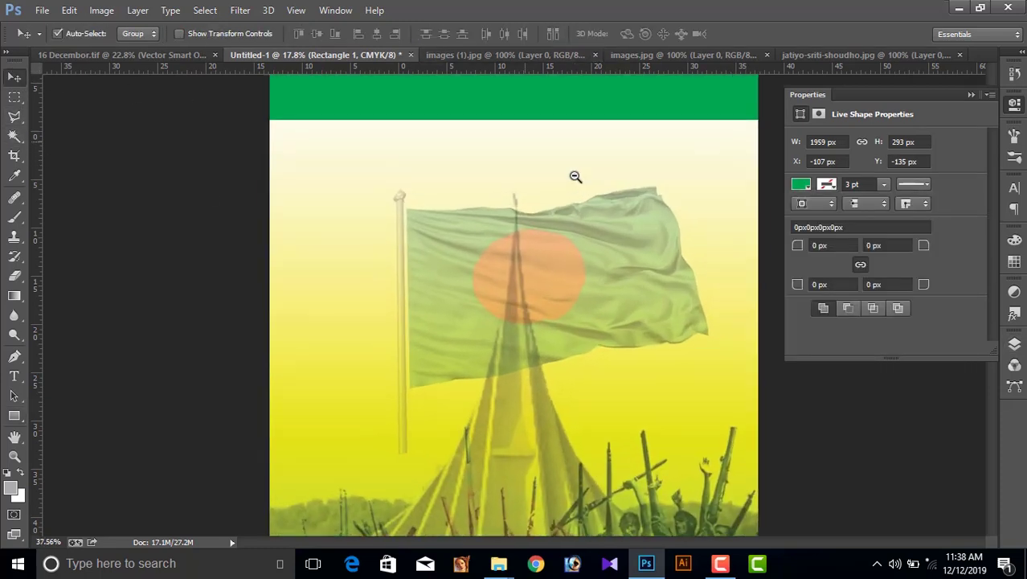
{"action": "left_click_drag", "start_coordinate": [575, 176], "coordinate": [542, 221]}
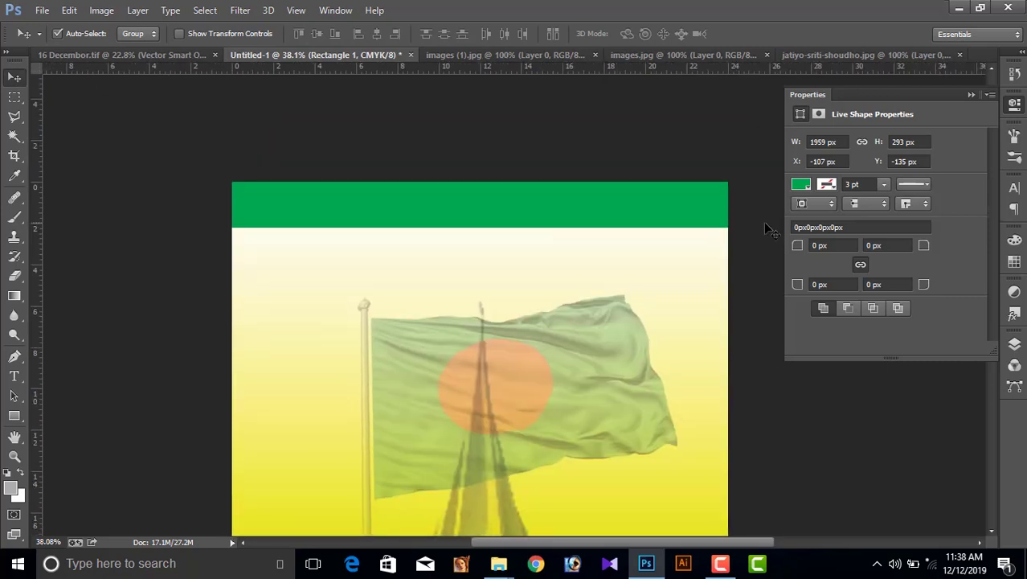
{"action": "left_click", "coordinate": [970, 95]}
Duplicate the green top band and narrow the copy to about 34% width, centred
{"action": "left_click", "coordinate": [1014, 343]}
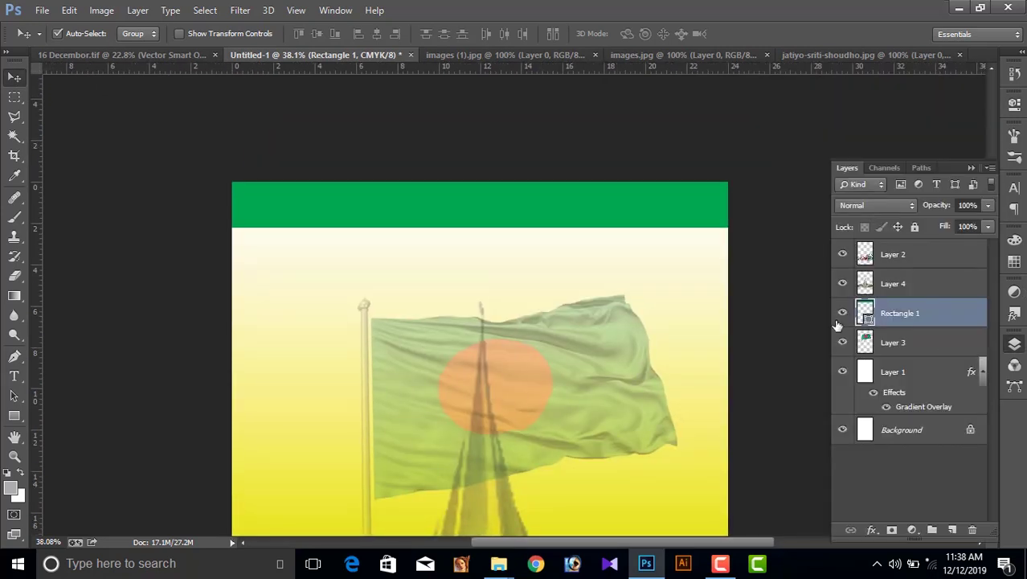
{"action": "key", "text": "ctrl+j"}
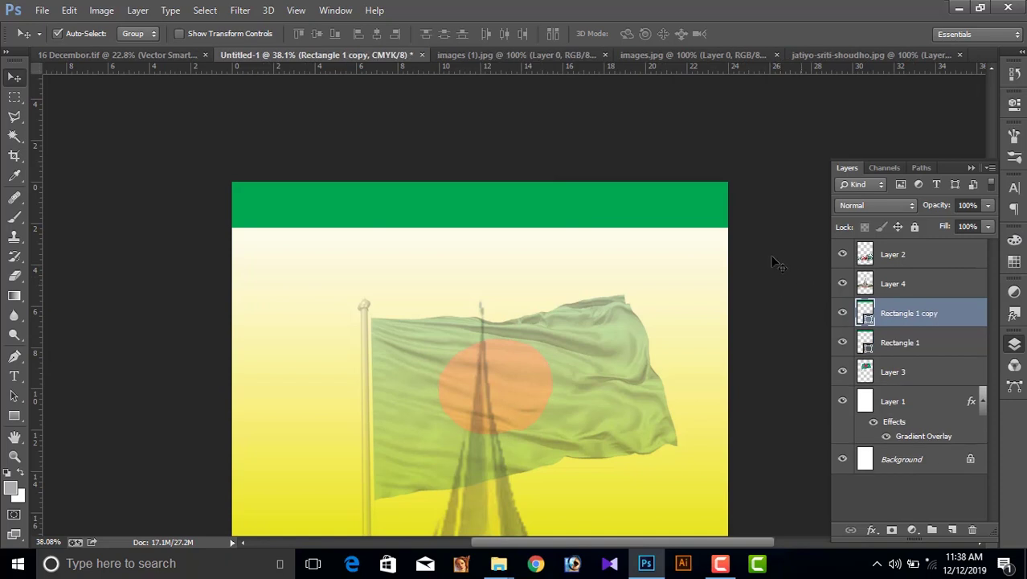
{"action": "key", "text": "ctrl+t"}
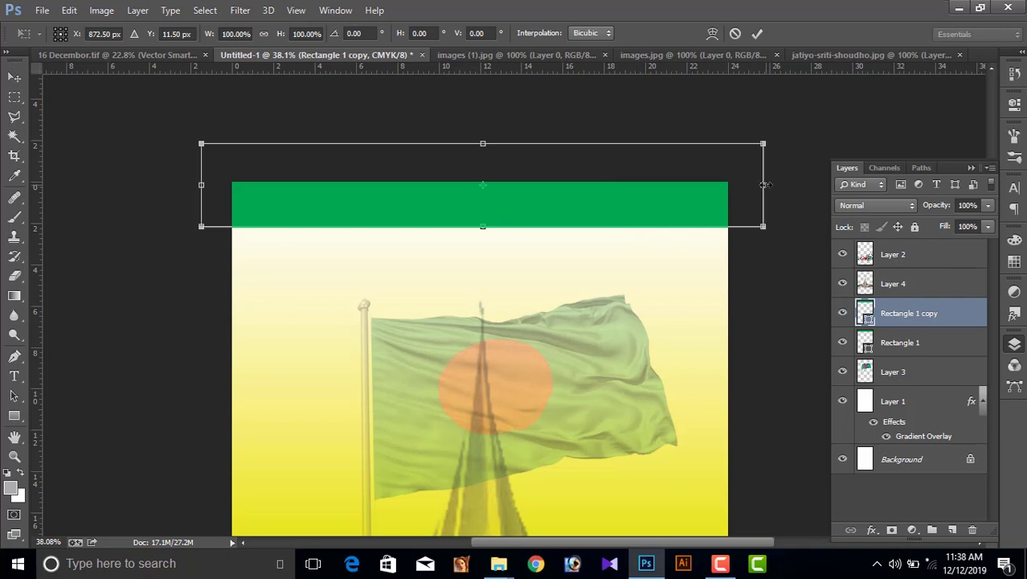
{"action": "left_click_drag", "start_coordinate": [763, 185], "coordinate": [575, 185]}
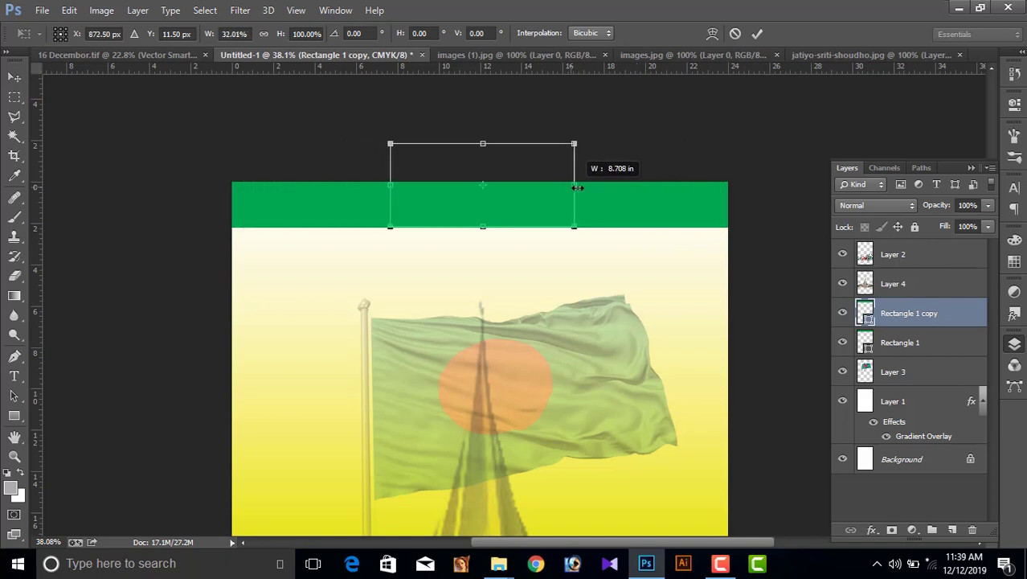
{"action": "left_click_drag", "start_coordinate": [574, 185], "coordinate": [573, 186]}
{"action": "left_click", "coordinate": [758, 34]}
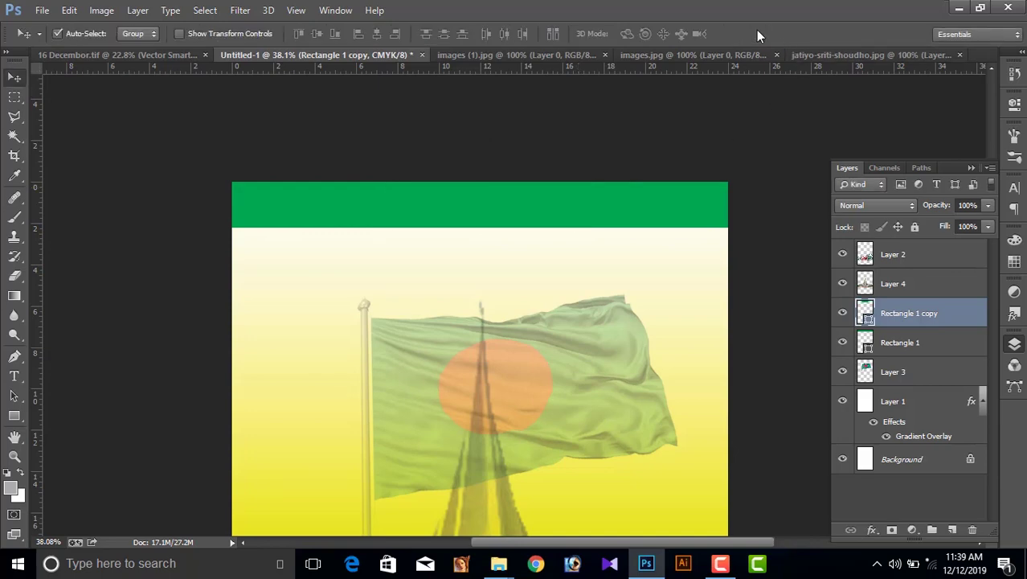
Recolour the narrowed band copy to pure red (ff0000)
{"action": "double_click", "coordinate": [869, 318]}
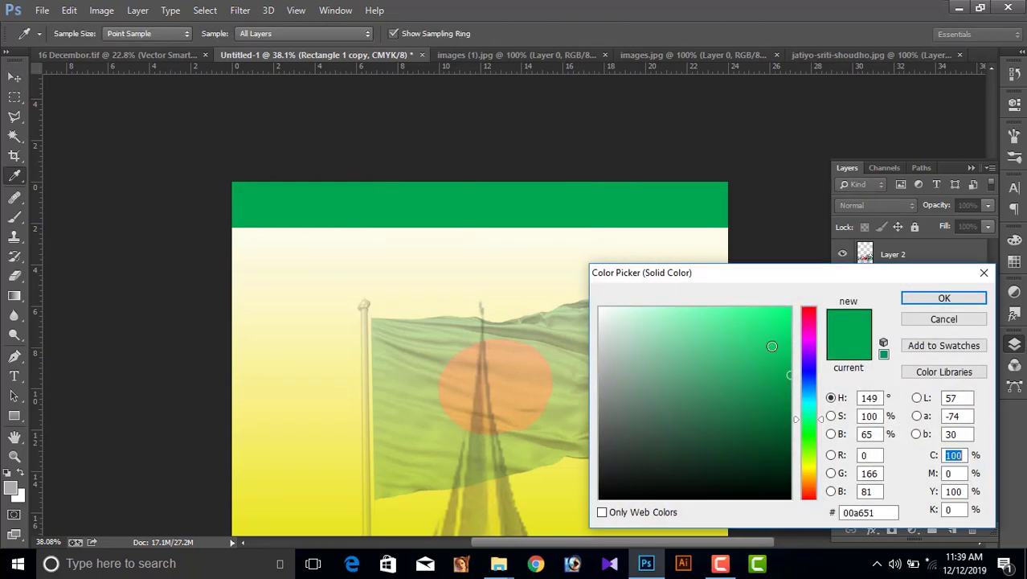
{"action": "left_click", "coordinate": [808, 309]}
{"action": "left_click_drag", "start_coordinate": [783, 315], "coordinate": [807, 294]}
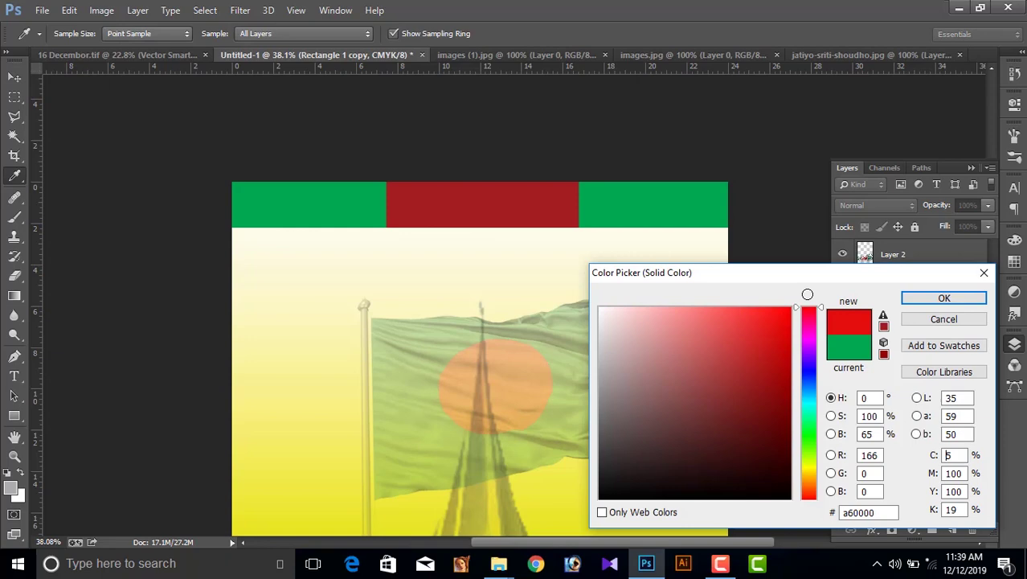
{"action": "left_click", "coordinate": [908, 299]}
{"action": "left_click", "coordinate": [970, 166]}
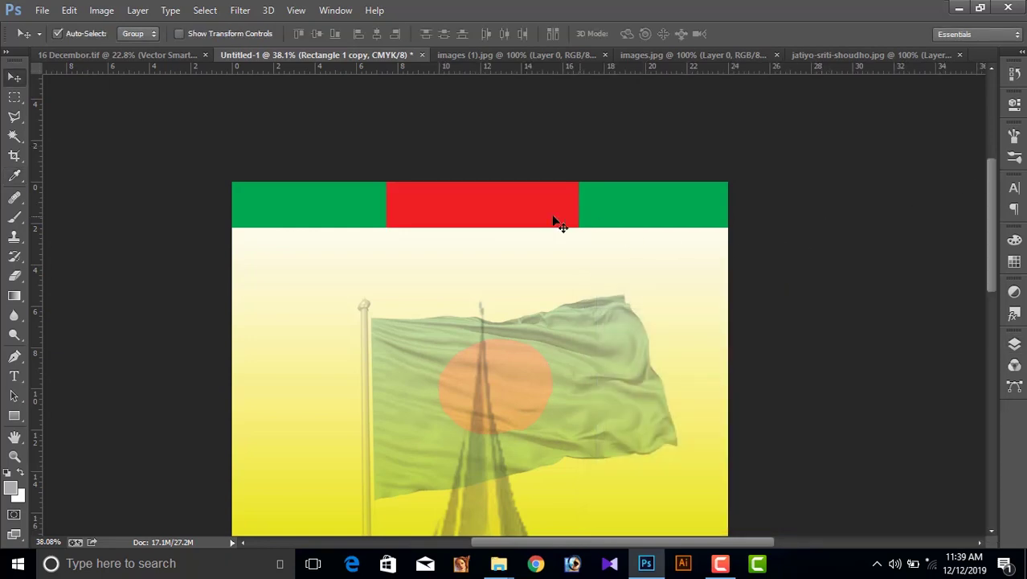
Copy the top band to the poster's bottom edge, stack it on top, and colour it yellow #fffc00
{"action": "key", "text": "ctrl+0"}
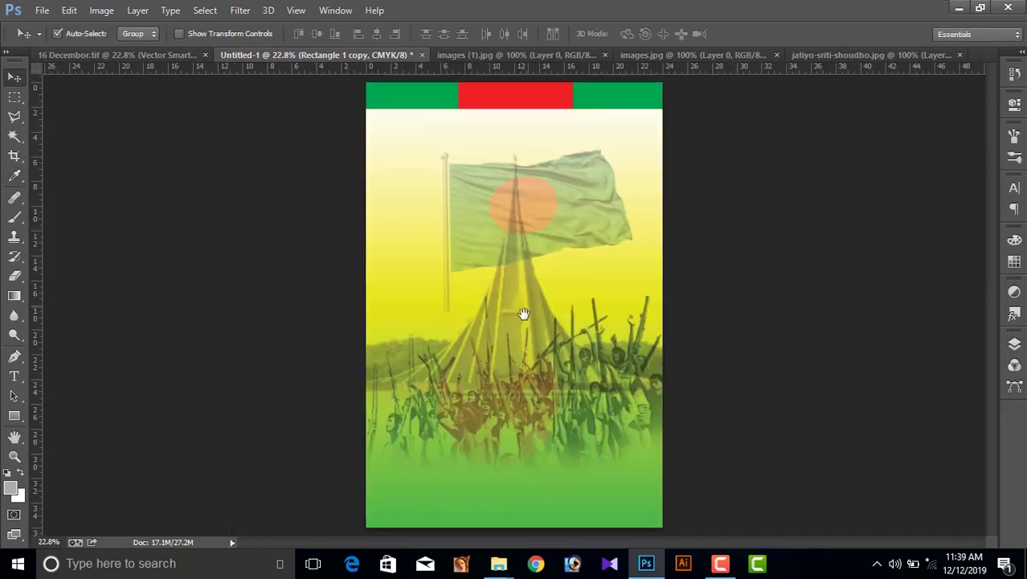
{"action": "left_click", "coordinate": [607, 101]}
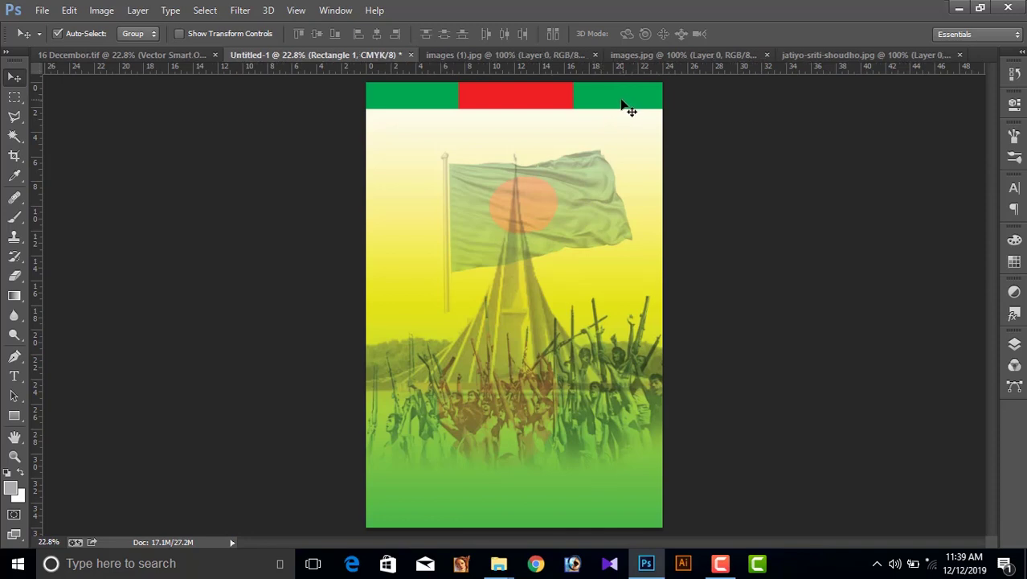
{"action": "left_click", "coordinate": [1014, 343]}
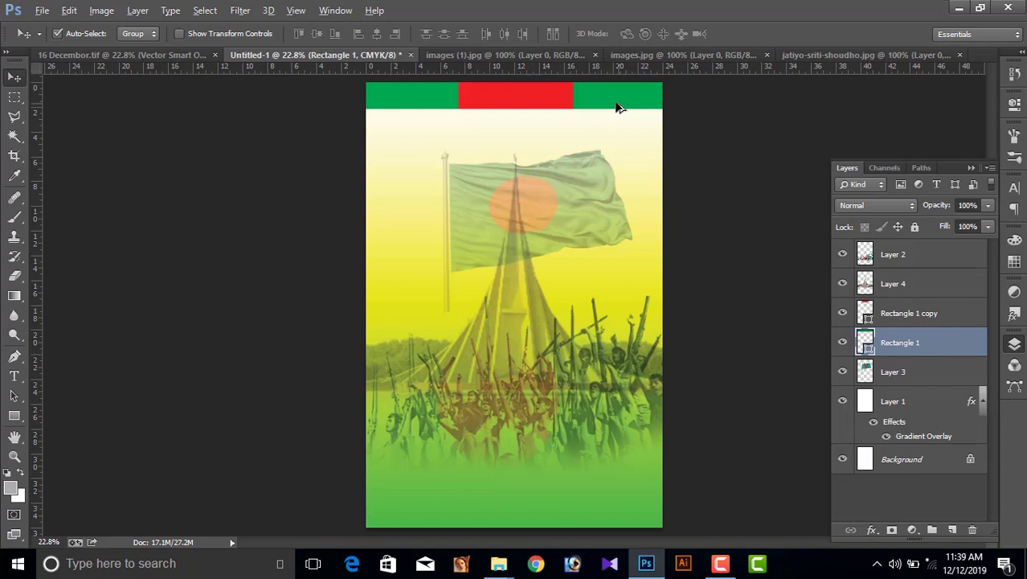
{"action": "left_click_drag", "start_coordinate": [625, 100], "coordinate": [595, 506]}
{"action": "left_click_drag", "start_coordinate": [596, 518], "coordinate": [595, 502]}
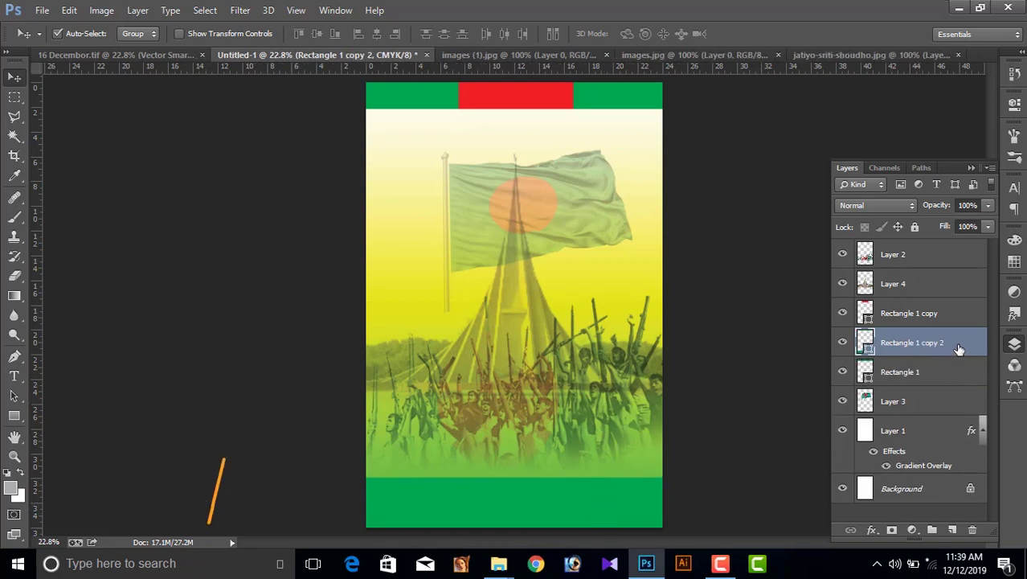
{"action": "left_click_drag", "start_coordinate": [934, 355], "coordinate": [966, 257]}
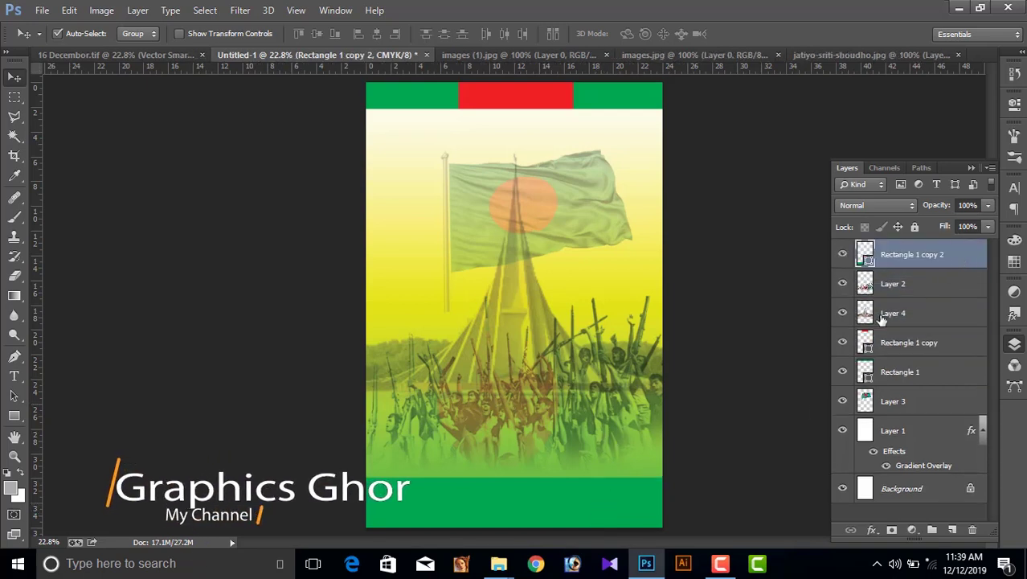
{"action": "double_click", "coordinate": [866, 254]}
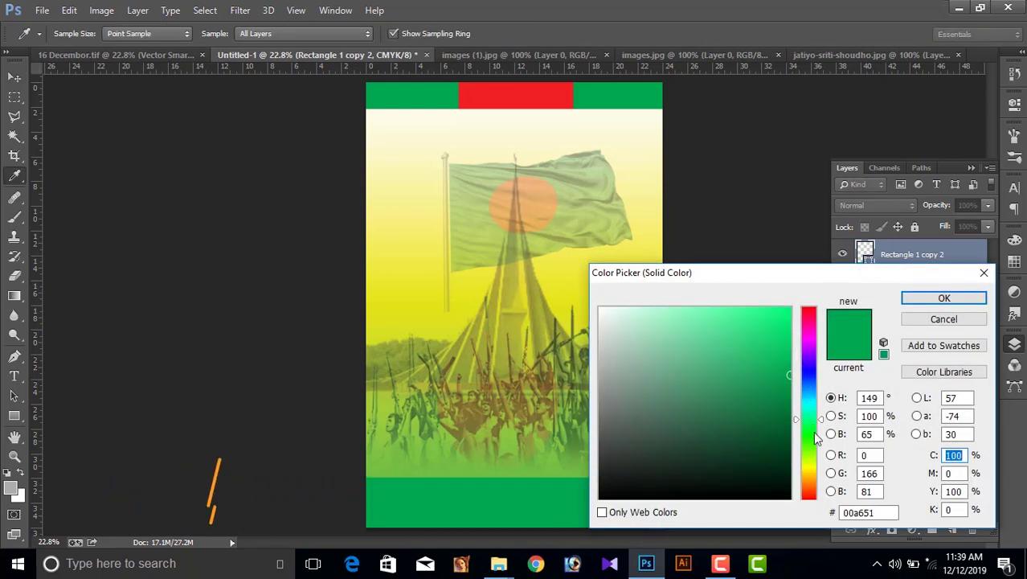
{"action": "type", "text": "6"}
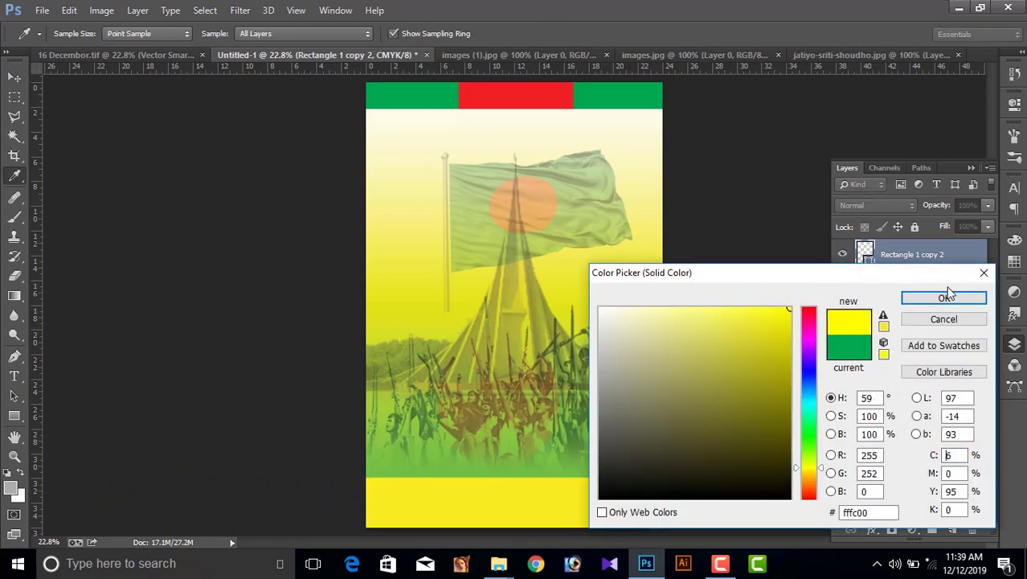
{"action": "left_click", "coordinate": [945, 297]}
In 16 December.tif, select the three Bangla header slogans and drag them toward the Untitled-1 tab
{"action": "left_click", "coordinate": [544, 263]}
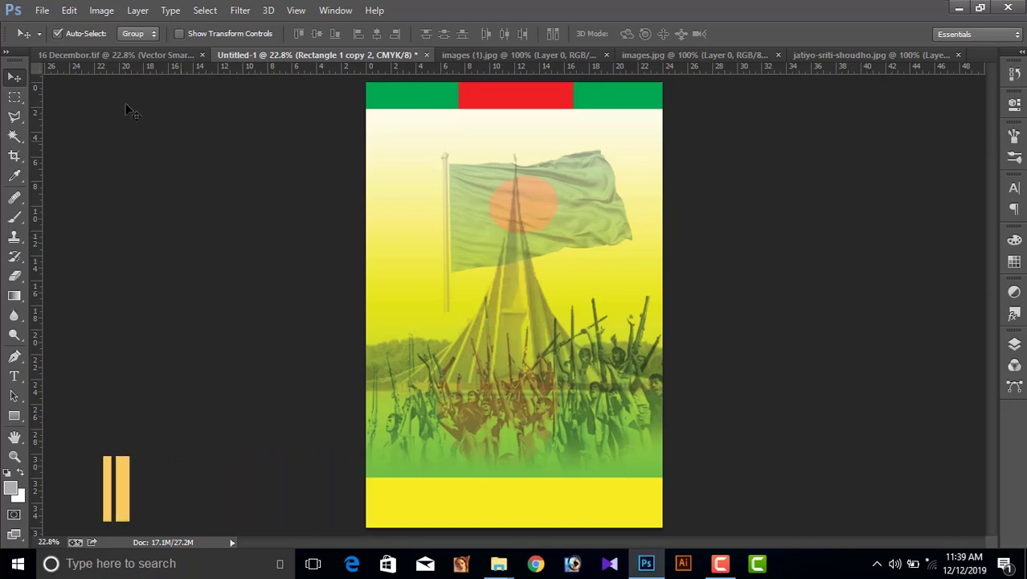
{"action": "left_click", "coordinate": [107, 57]}
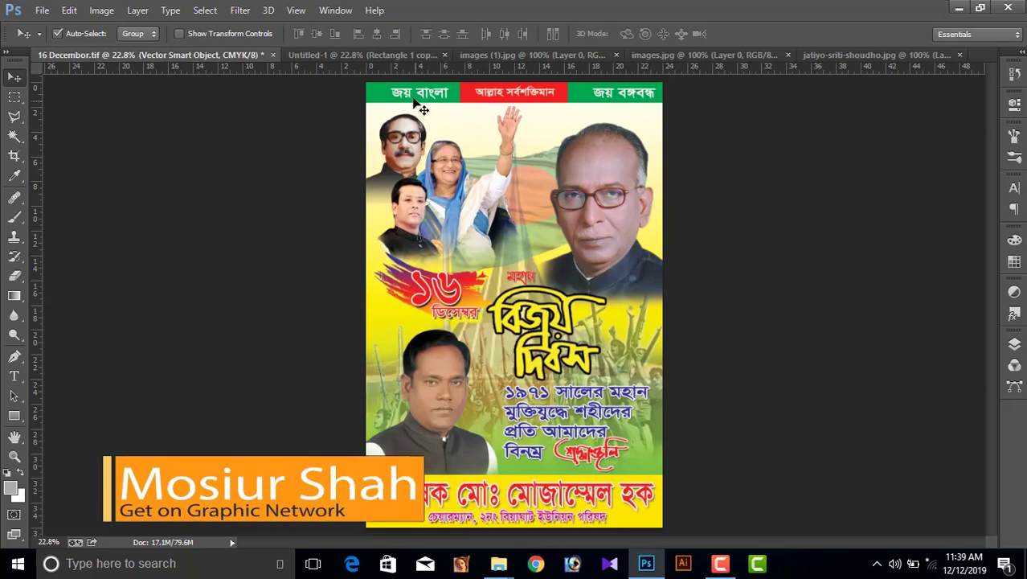
{"action": "scroll", "coordinate": [419, 112], "scroll_direction": "up", "scroll_amount": 5, "text": "alt"}
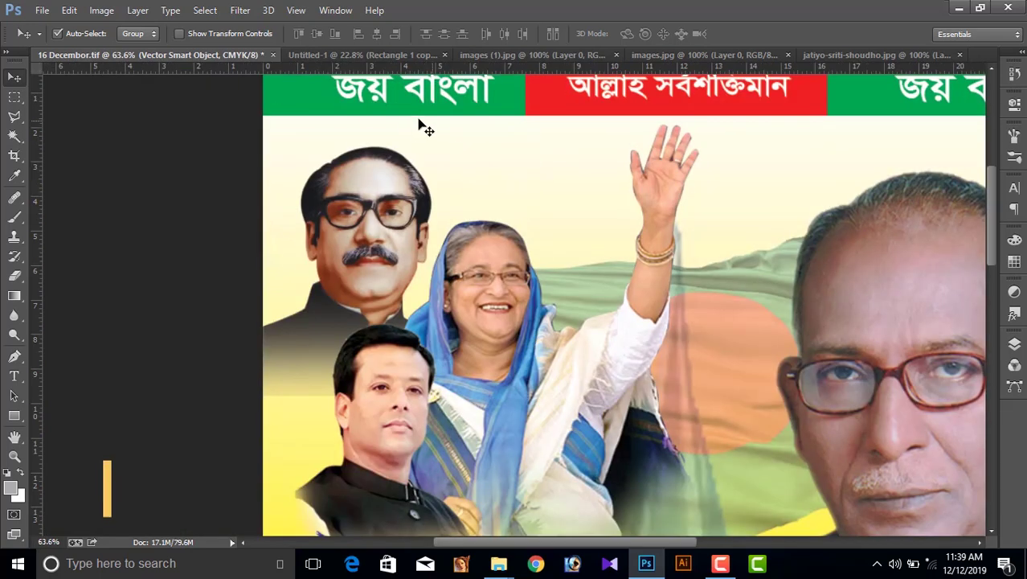
{"action": "scroll", "coordinate": [346, 233], "scroll_direction": "up", "scroll_amount": 3}
{"action": "scroll", "coordinate": [346, 233], "scroll_direction": "left", "scroll_amount": 3}
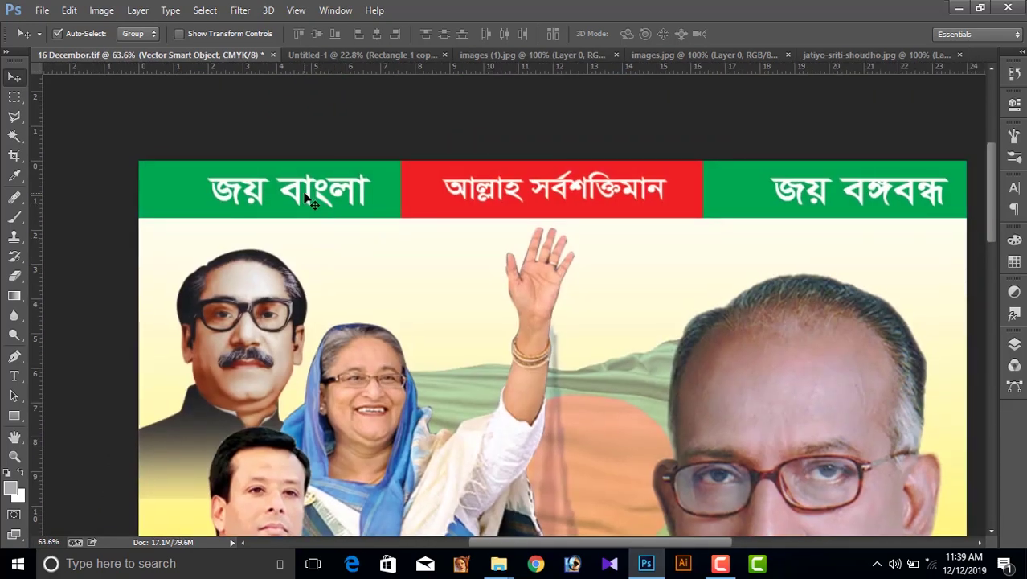
{"action": "left_click", "coordinate": [305, 207]}
{"action": "left_click", "coordinate": [666, 214]}
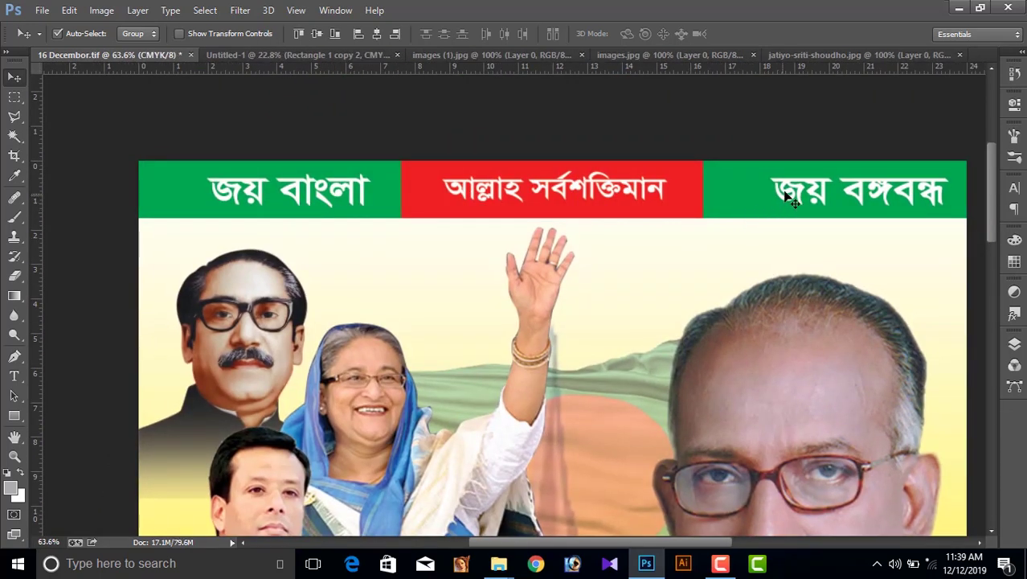
{"action": "mouse_move", "coordinate": [800, 195]}
{"action": "left_mouse_down"}
{"action": "mouse_move", "coordinate": [577, 150]}
{"action": "mouse_move", "coordinate": [788, 207]}
{"action": "left_mouse_up"}
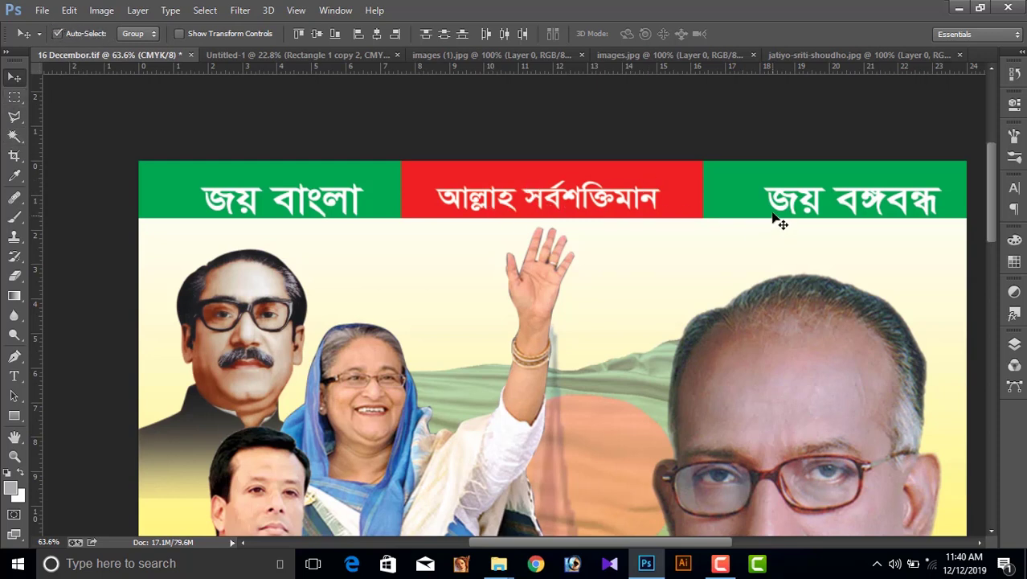
Copy the three Bangla slogans onto Untitled-1 and position them over the header band
{"action": "left_click_drag", "start_coordinate": [798, 205], "coordinate": [319, 65]}
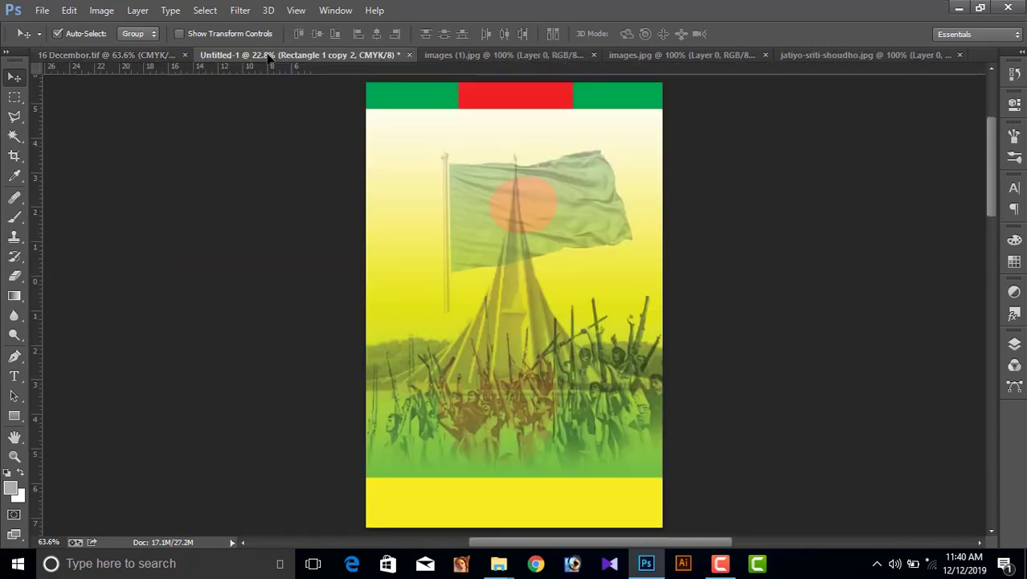
{"action": "left_click_drag", "start_coordinate": [319, 64], "coordinate": [515, 104]}
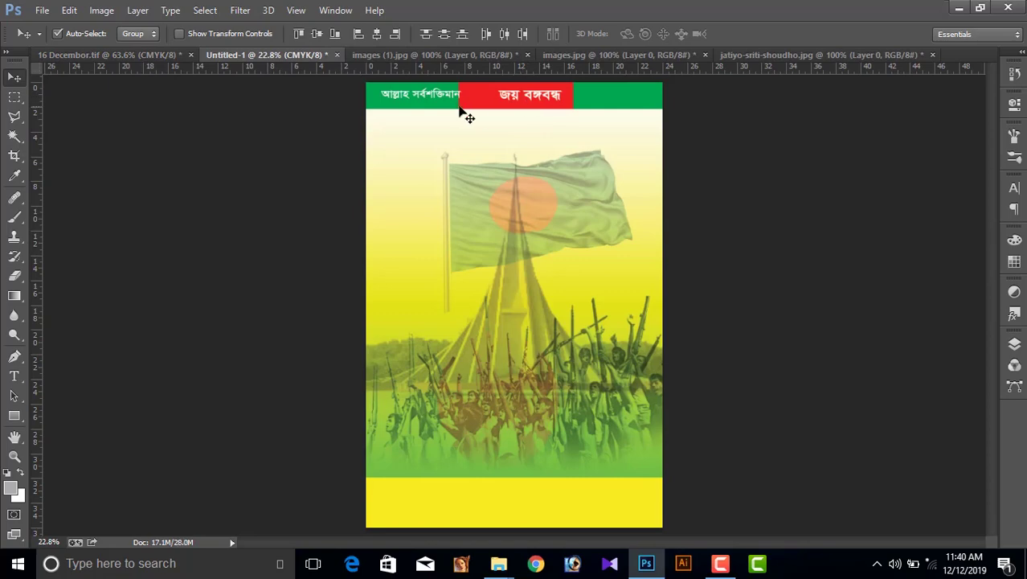
{"action": "left_click_drag", "start_coordinate": [482, 98], "coordinate": [571, 176]}
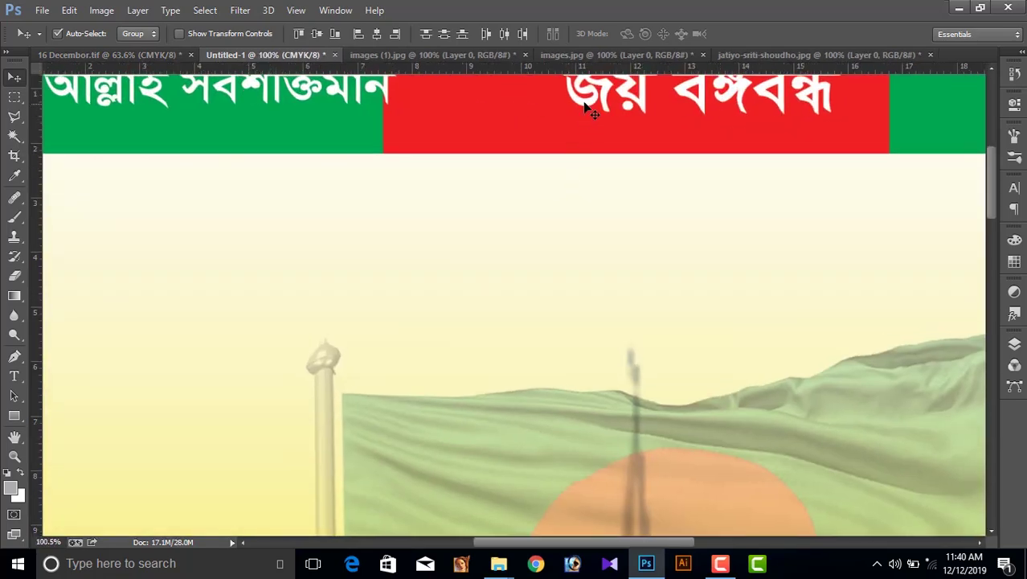
{"action": "mouse_move", "coordinate": [607, 110]}
{"action": "left_mouse_down"}
{"action": "mouse_move", "coordinate": [912, 158]}
{"action": "mouse_move", "coordinate": [717, 225]}
{"action": "mouse_move", "coordinate": [661, 223]}
{"action": "left_mouse_up"}
{"action": "left_click_drag", "start_coordinate": [629, 171], "coordinate": [636, 163]}
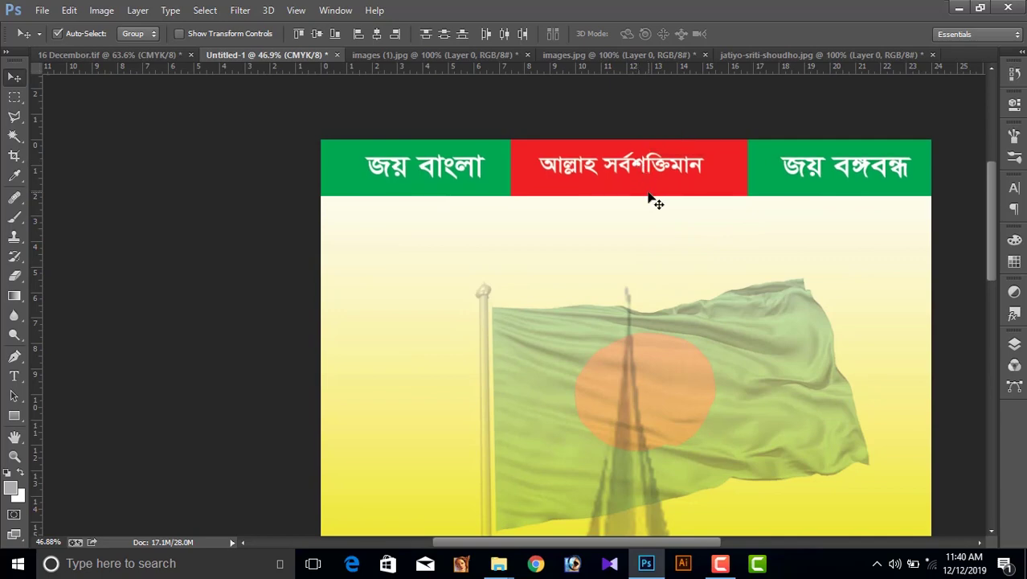
Shorten the header band slightly with Free Transform, then fit the poster in view
{"action": "key", "text": "ctrl+t"}
{"action": "left_click_drag", "start_coordinate": [627, 196], "coordinate": [627, 188]}
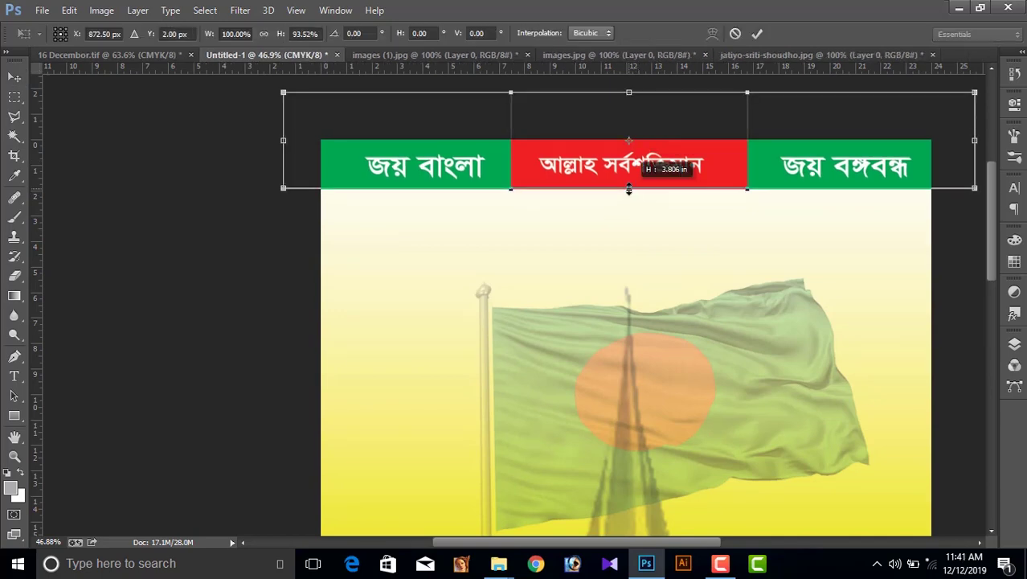
{"action": "key", "text": "Return"}
{"action": "key", "text": "ctrl+0"}
Copy the three-leader photo group from 16 December.tif to Untitled-1's top-left corner
{"action": "left_click", "coordinate": [135, 55]}
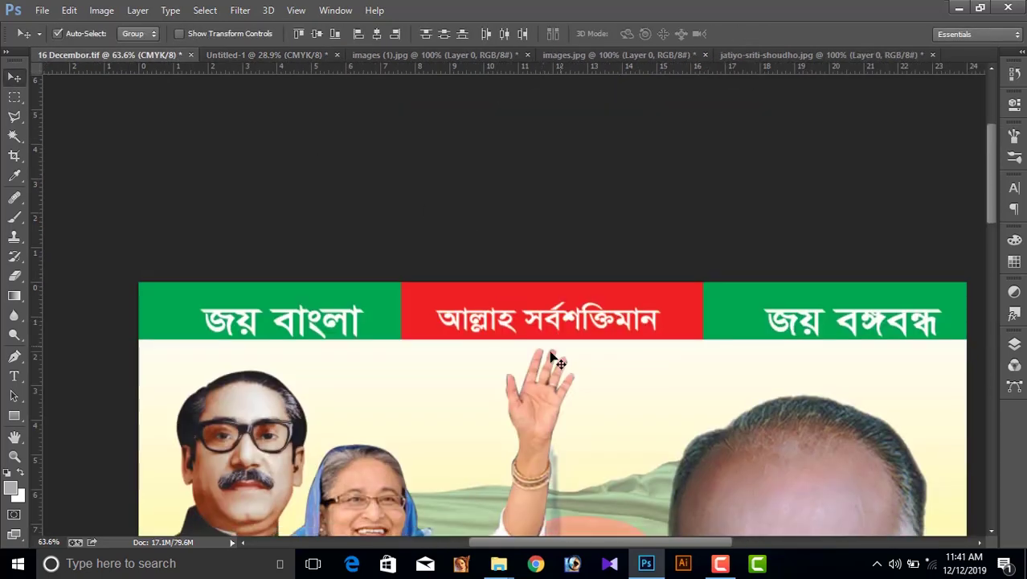
{"action": "scroll", "coordinate": [589, 354], "scroll_direction": "down", "scroll_amount": 2}
{"action": "key", "text": "ctrl+0"}
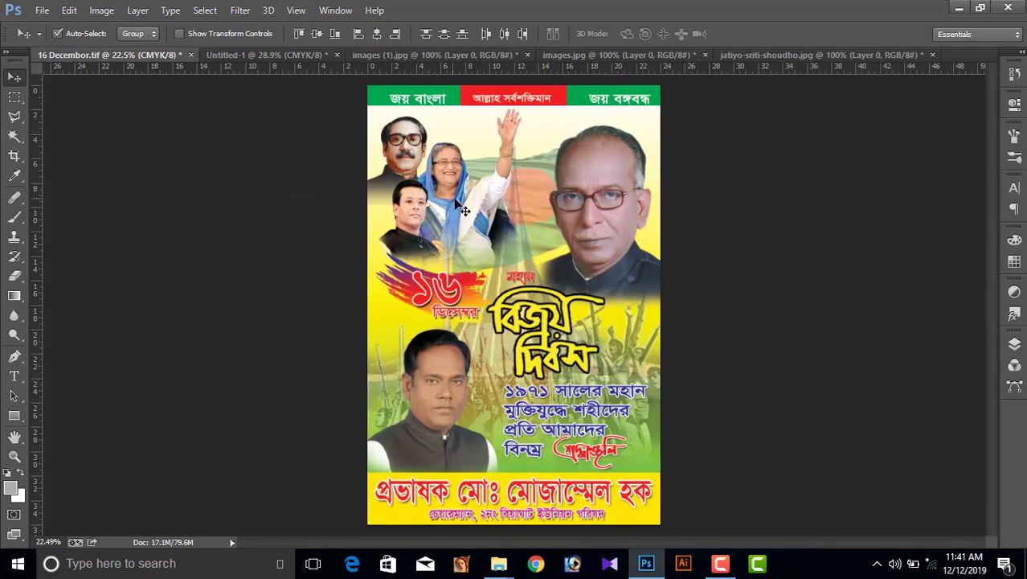
{"action": "left_click", "coordinate": [429, 231]}
{"action": "mouse_move", "coordinate": [416, 231]}
{"action": "left_mouse_down"}
{"action": "mouse_move", "coordinate": [409, 156]}
{"action": "mouse_move", "coordinate": [462, 239]}
{"action": "left_mouse_up"}
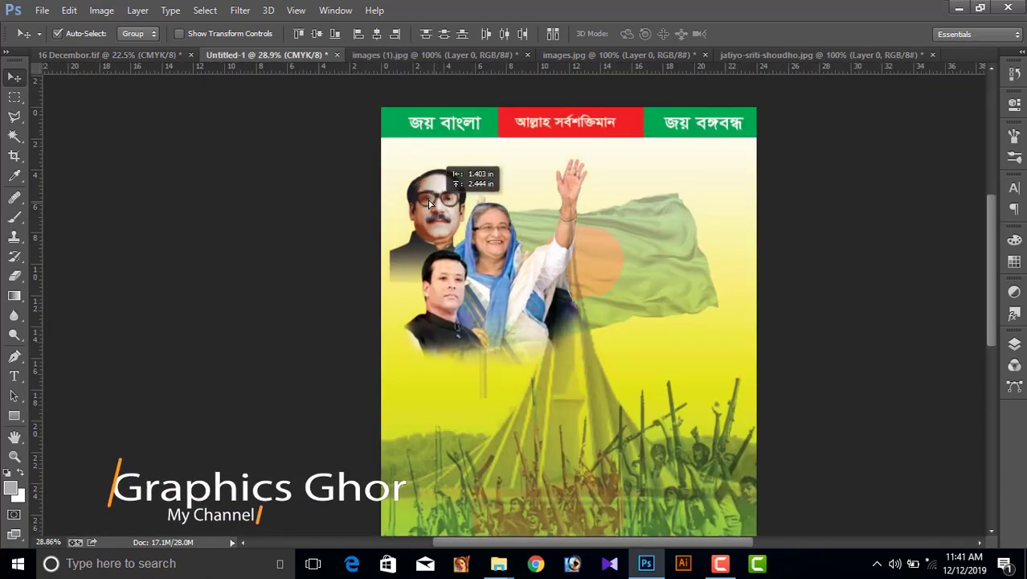
{"action": "left_click_drag", "start_coordinate": [462, 239], "coordinate": [430, 185]}
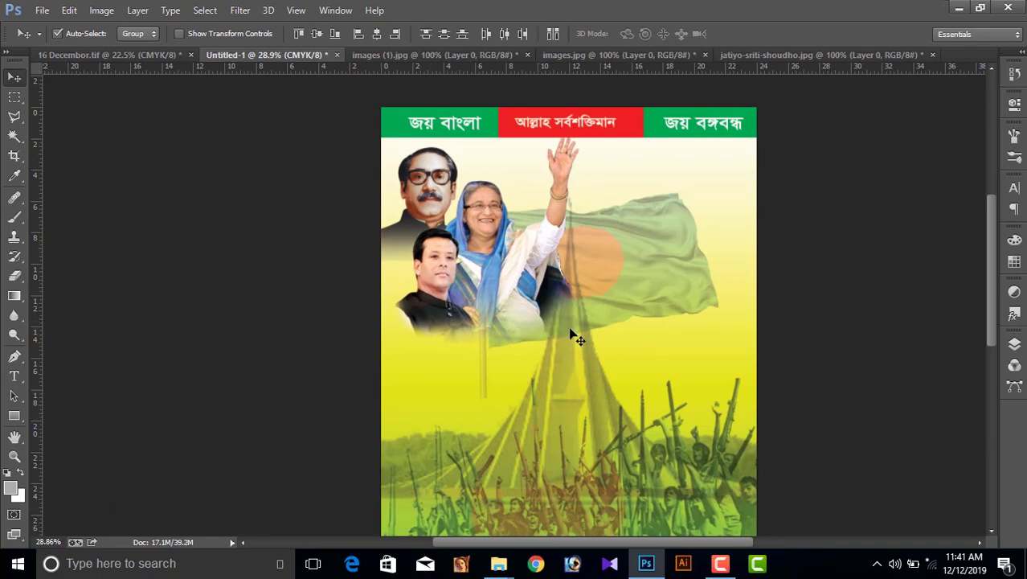
Bring over the large right-hand portrait and move the central portrait toward the lower left
{"action": "left_click", "coordinate": [122, 54]}
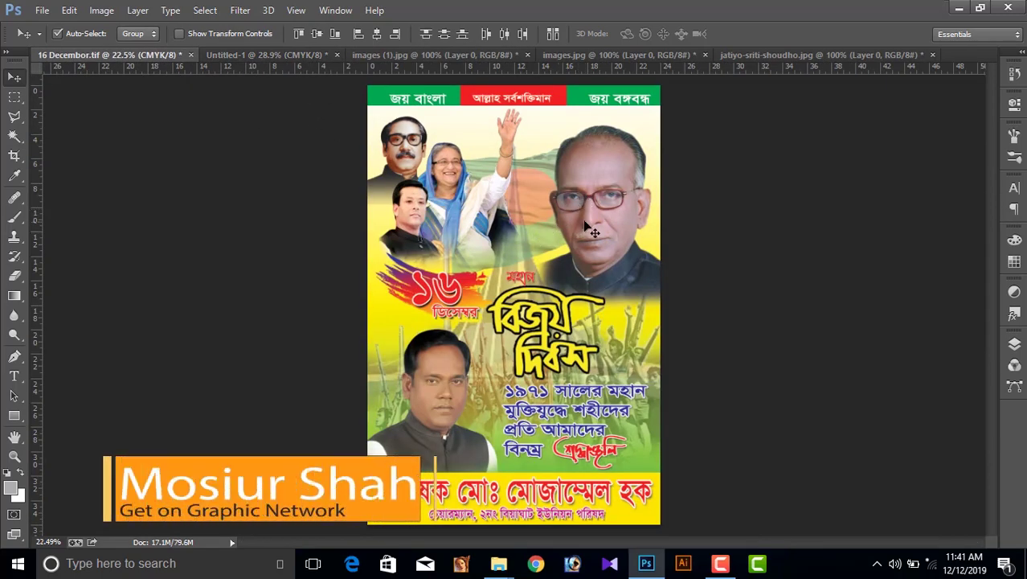
{"action": "left_click", "coordinate": [617, 209]}
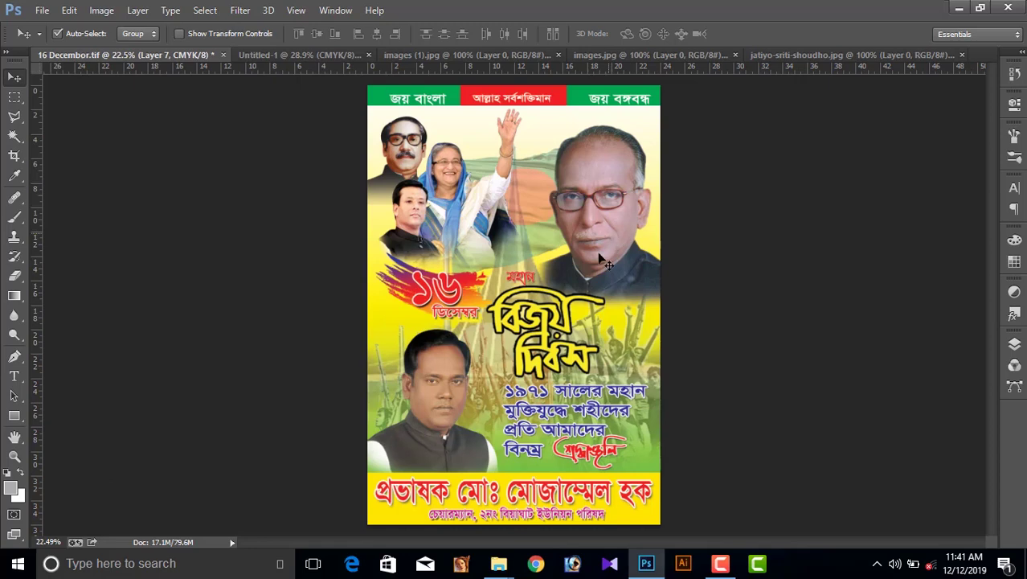
{"action": "left_click", "coordinate": [250, 56]}
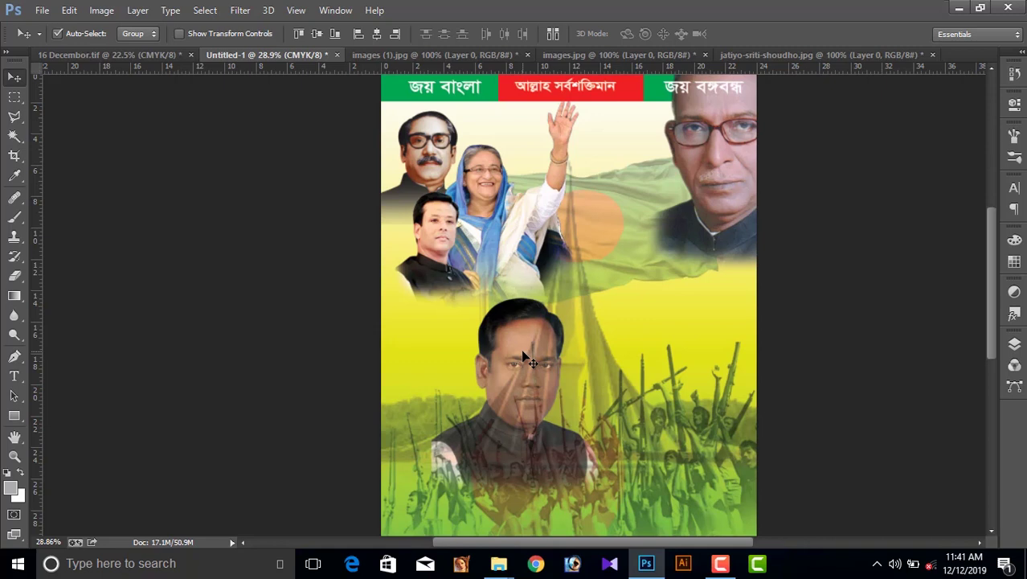
{"action": "scroll", "coordinate": [540, 353], "scroll_direction": "down", "scroll_amount": 2}
{"action": "scroll", "coordinate": [527, 361], "scroll_direction": "up", "scroll_amount": 1}
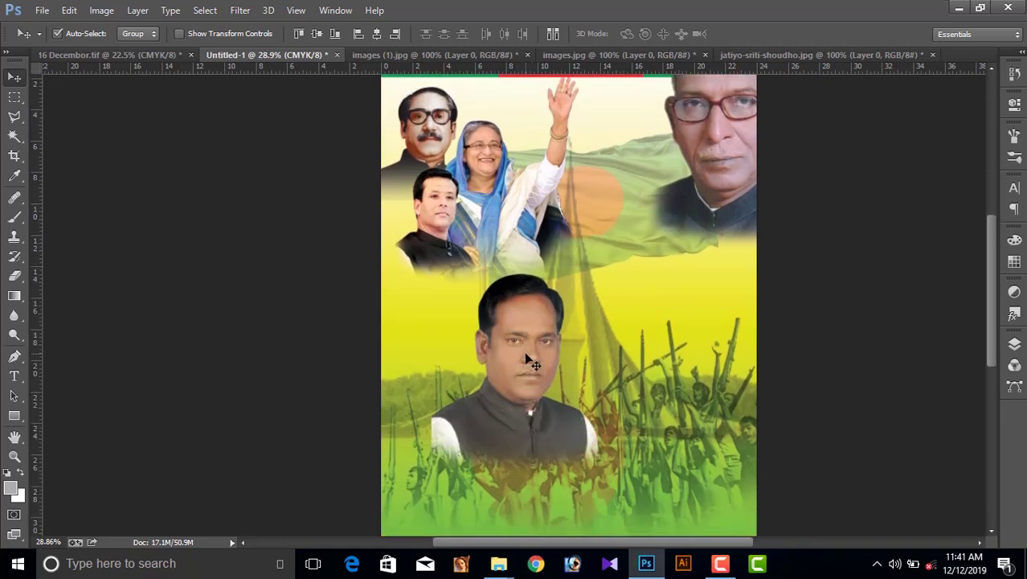
{"action": "scroll", "coordinate": [585, 426], "scroll_direction": "down", "scroll_amount": 2}
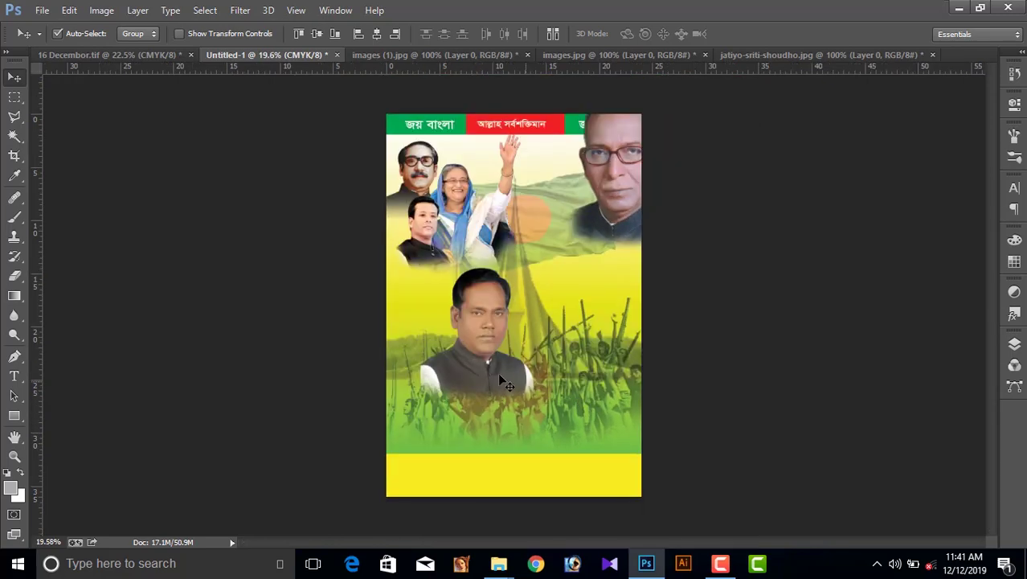
{"action": "left_click_drag", "start_coordinate": [474, 326], "coordinate": [442, 401]}
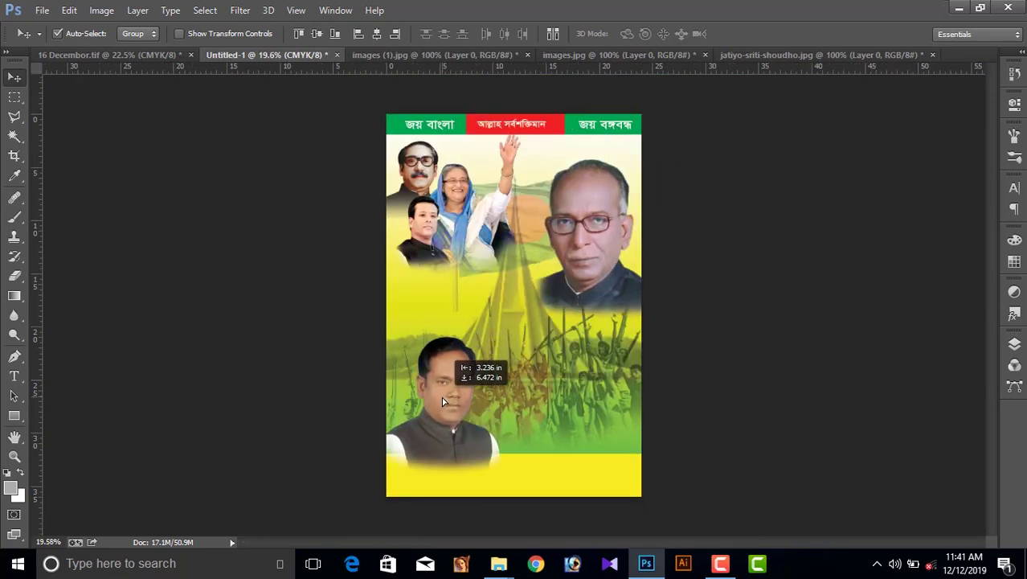
Bring the yellow bottom band in front of the portrait with Ctrl+]
{"action": "scroll", "coordinate": [568, 487], "scroll_direction": "up", "scroll_amount": 2}
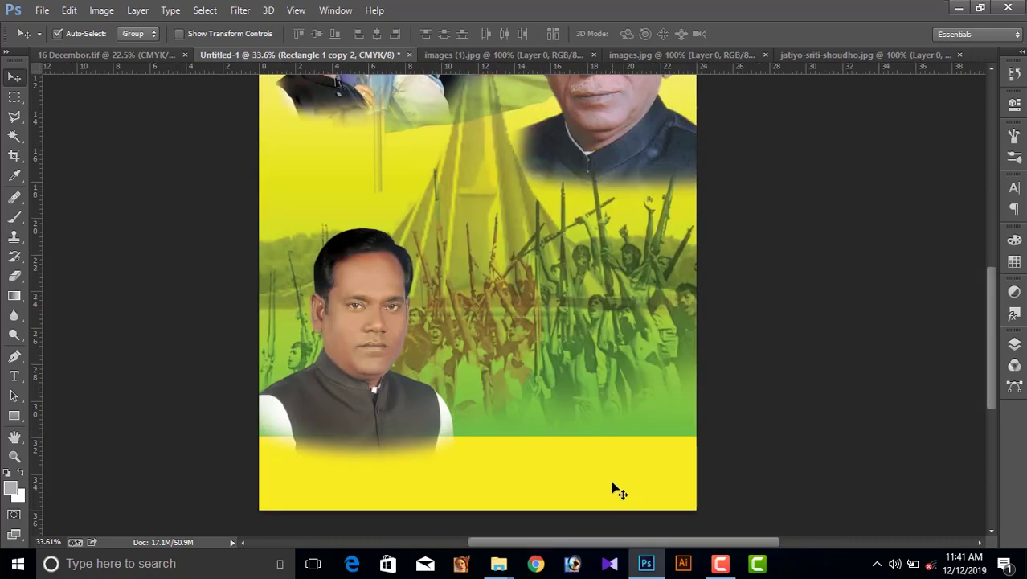
{"action": "key", "text": "ctrl+]"}
{"action": "scroll", "coordinate": [594, 451], "scroll_direction": "down", "scroll_amount": 1}
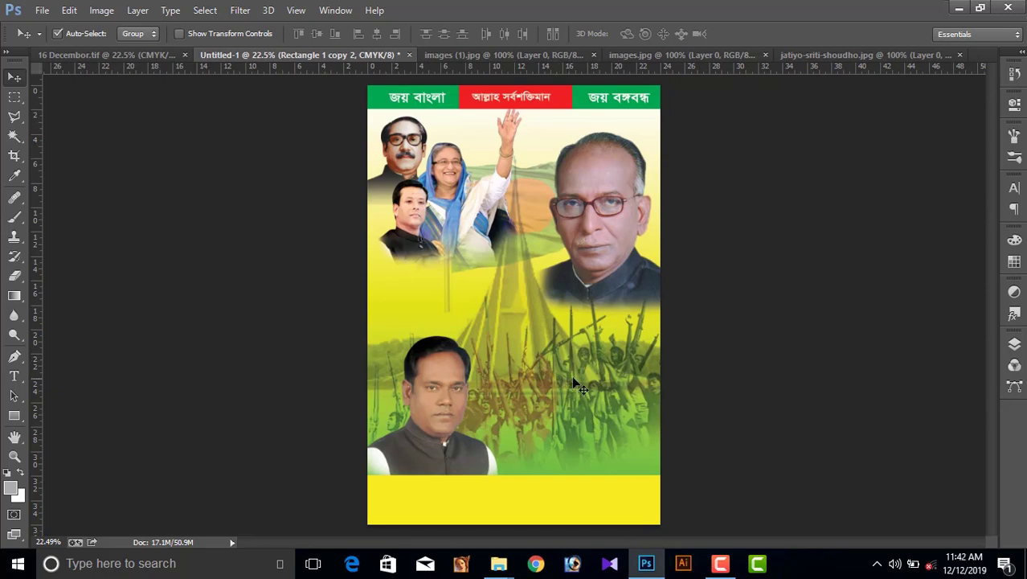
Copy the purple-red-yellow gradient brush stroke onto Untitled-1, above the lower portrait's head
{"action": "left_click", "coordinate": [106, 55]}
{"action": "scroll", "coordinate": [489, 332], "scroll_direction": "up", "scroll_amount": 3}
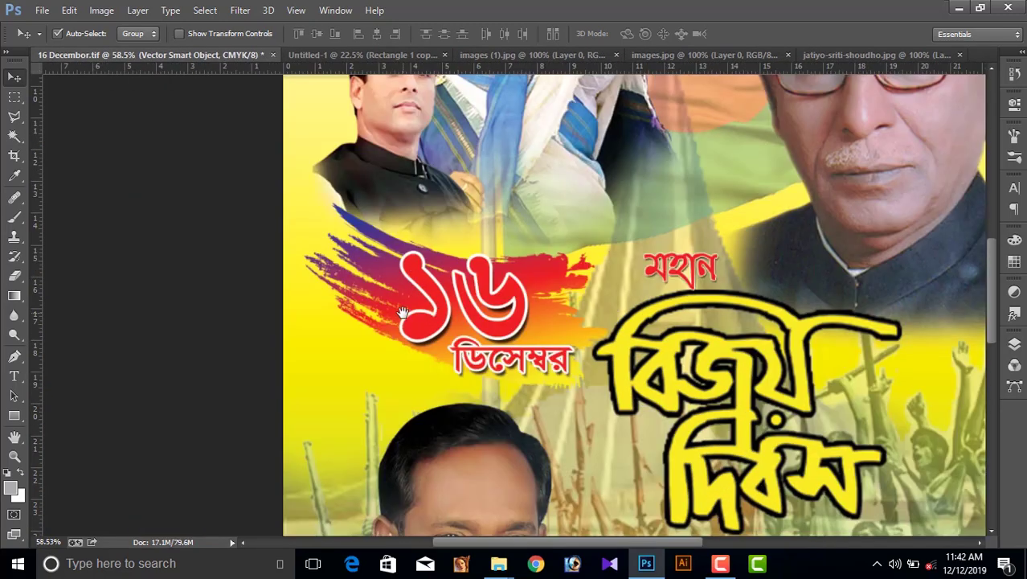
{"action": "scroll", "coordinate": [464, 318], "scroll_direction": "up", "scroll_amount": 2}
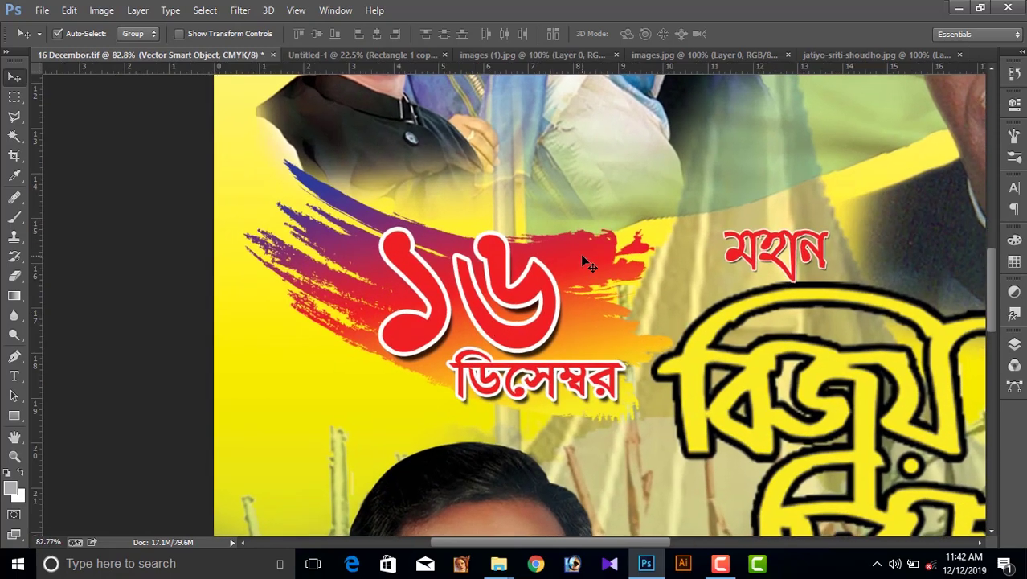
{"action": "mouse_move", "coordinate": [581, 254]}
{"action": "left_mouse_down"}
{"action": "mouse_move", "coordinate": [569, 218]}
{"action": "mouse_move", "coordinate": [384, 46]}
{"action": "left_mouse_up"}
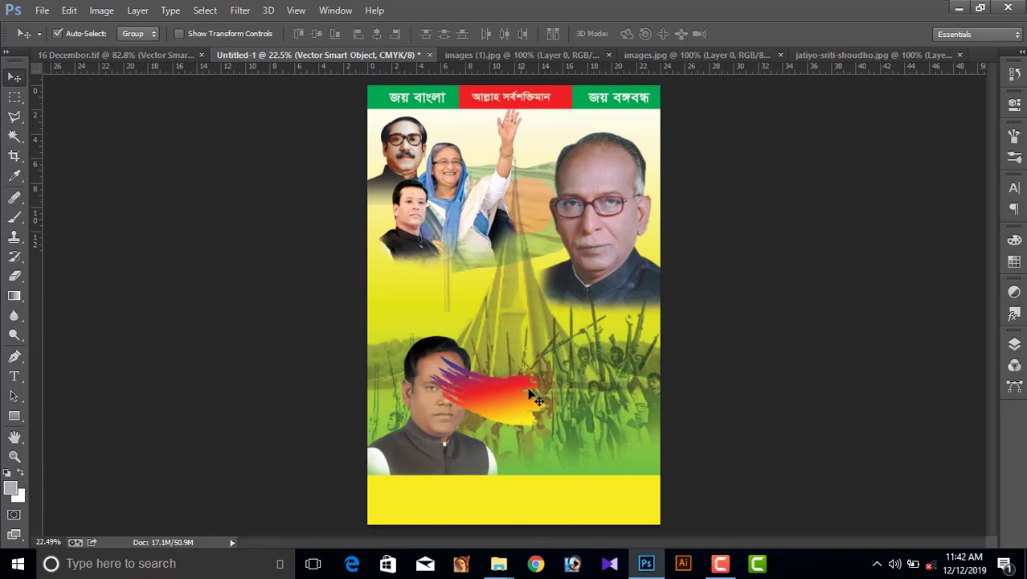
{"action": "left_click_drag", "start_coordinate": [381, 61], "coordinate": [471, 395]}
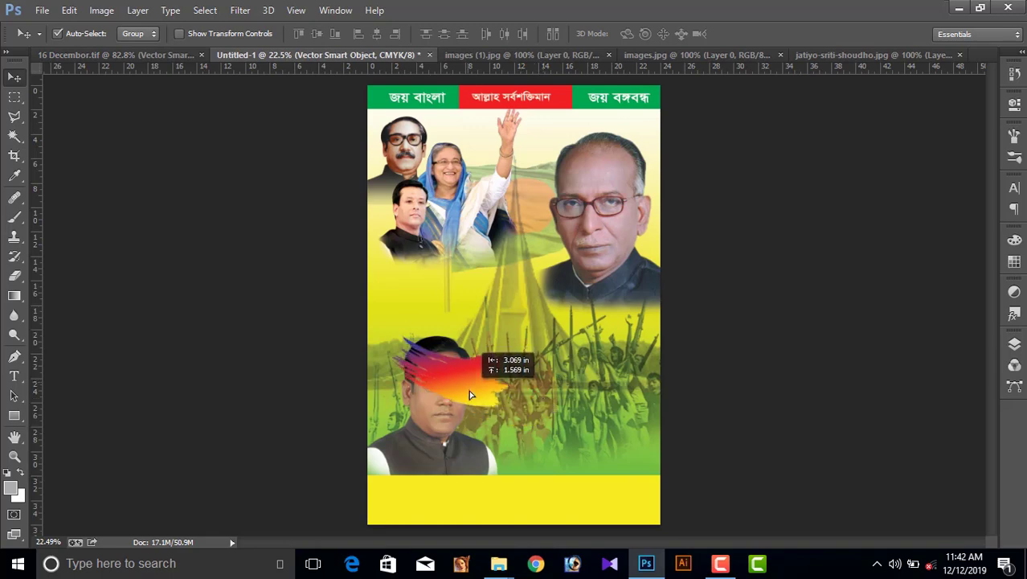
{"action": "scroll", "coordinate": [499, 397], "scroll_direction": "up", "scroll_amount": 5}
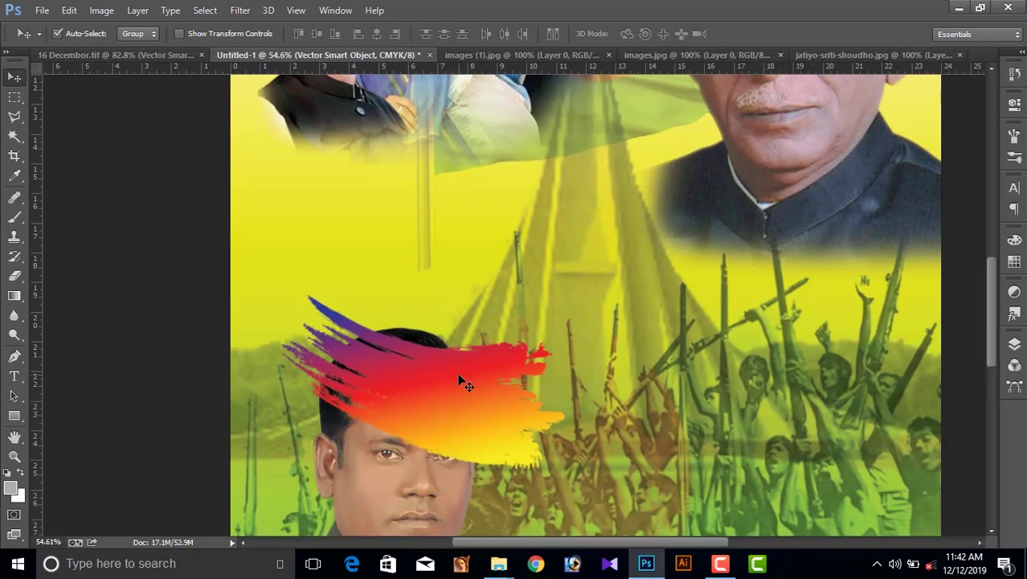
{"action": "left_click", "coordinate": [1014, 344]}
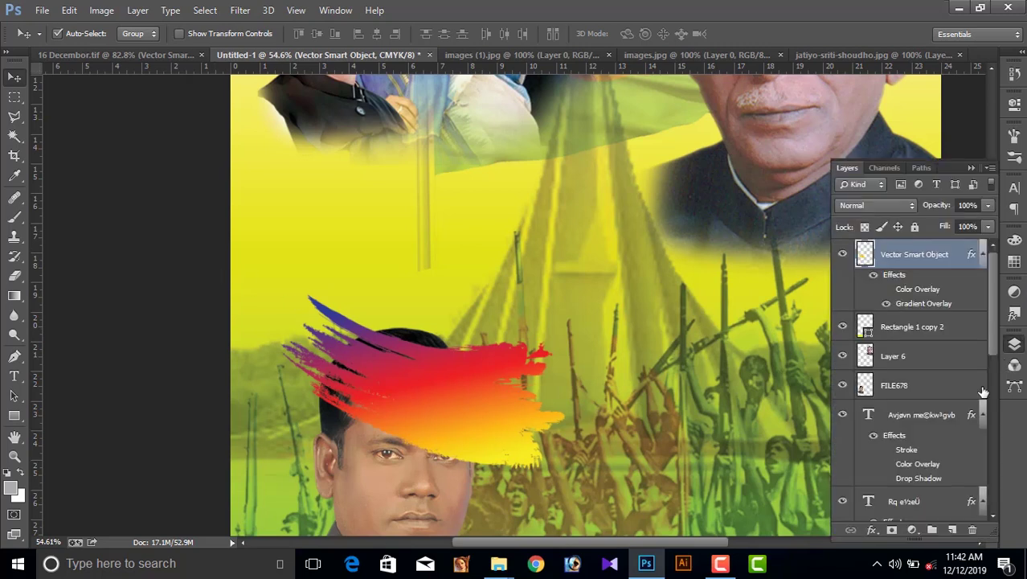
Add a new layer and set up a rough brush tip enlarged to about 200 px
{"action": "left_click", "coordinate": [953, 530]}
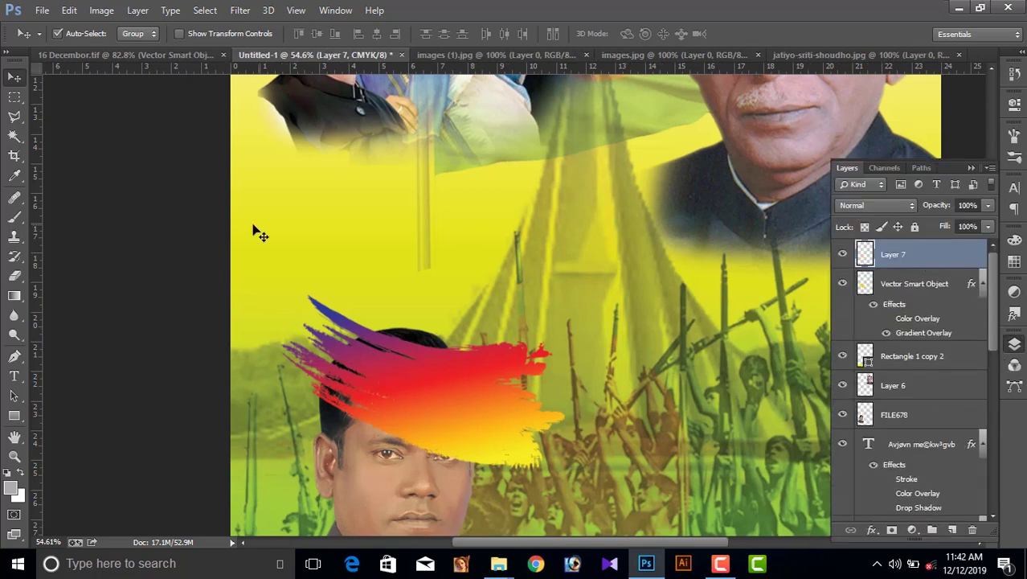
{"action": "left_click", "coordinate": [14, 218]}
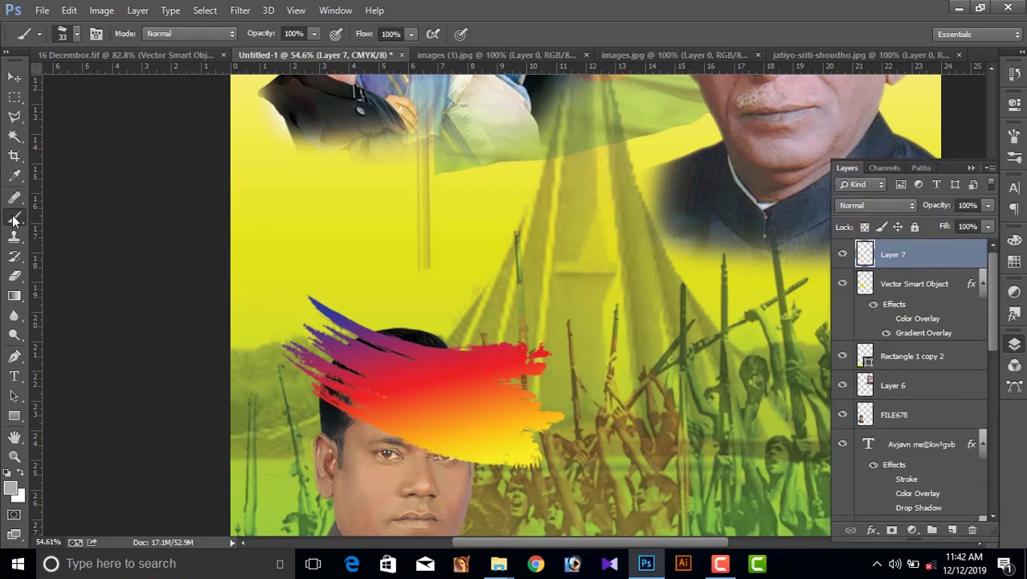
{"action": "left_click", "coordinate": [78, 35]}
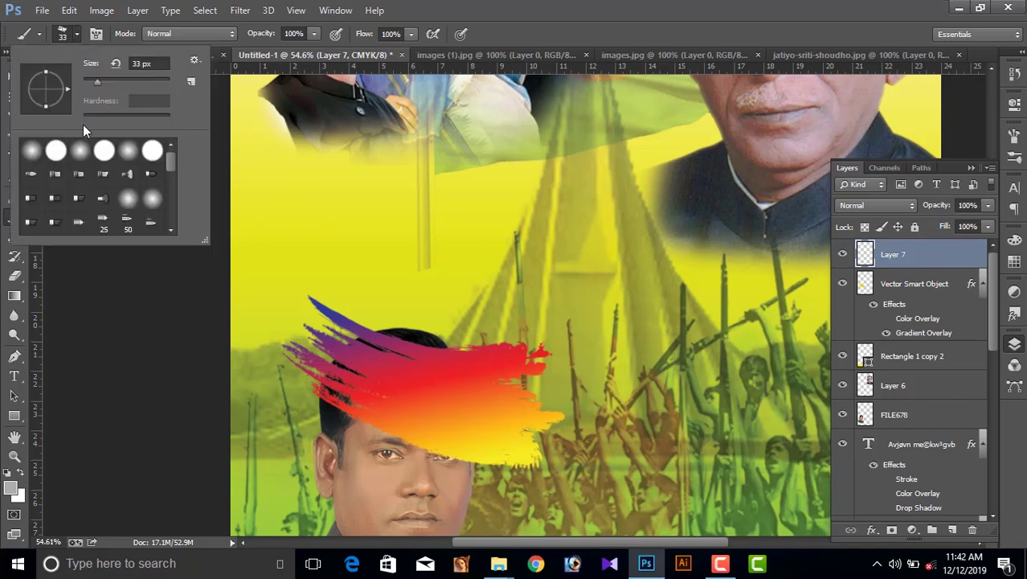
{"action": "left_click", "coordinate": [98, 34]}
{"action": "left_click", "coordinate": [842, 163]}
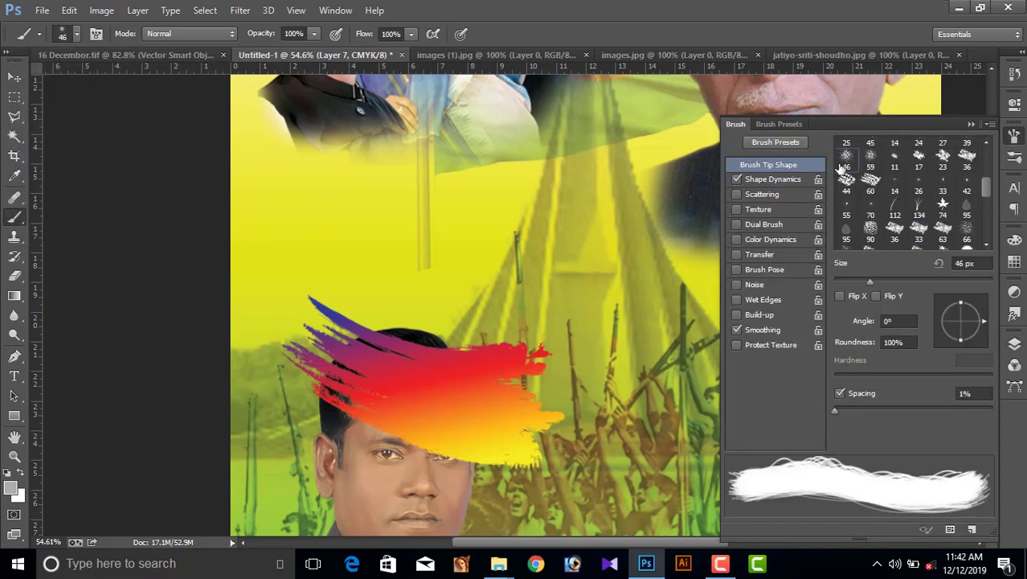
{"action": "key", "text": "bracketright"}
{"action": "key", "text": "bracketright"}
{"action": "key", "text": "bracketright"}
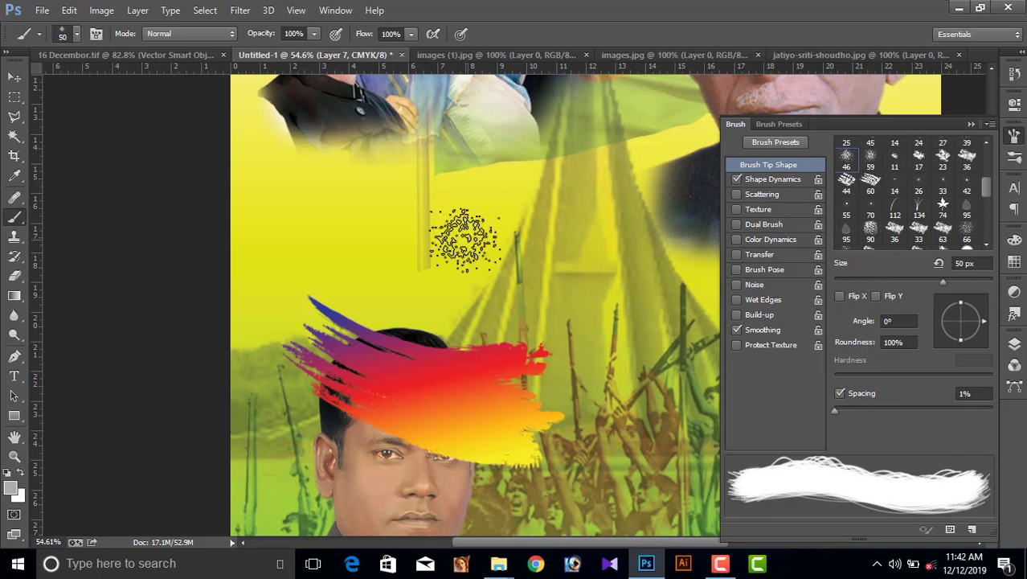
{"action": "key", "text": "bracketright"}
{"action": "key", "text": "bracketright"}
{"action": "key", "text": "bracketright"}
{"action": "key", "text": "bracketright"}
{"action": "left_click", "coordinate": [943, 158]}
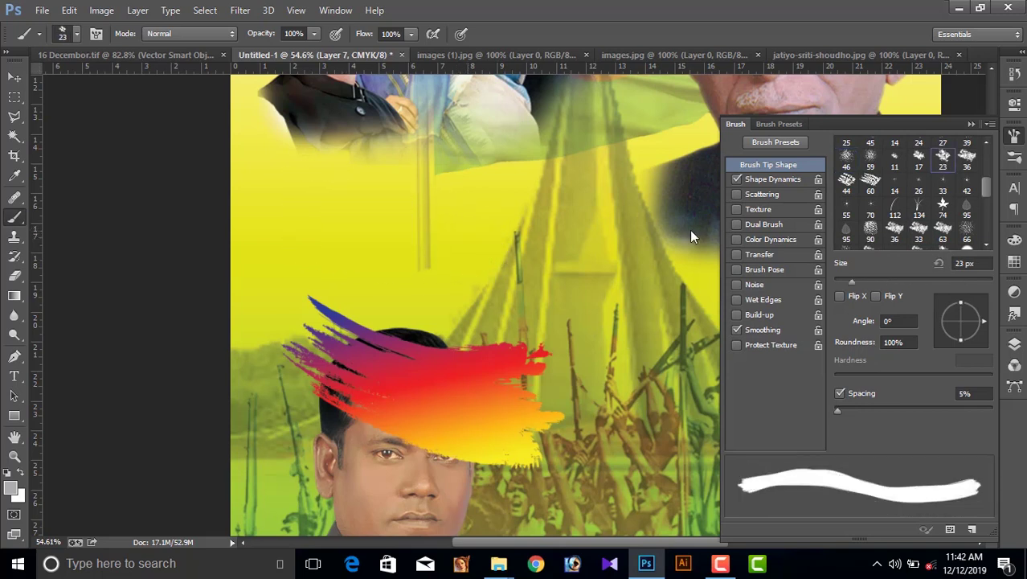
{"action": "key", "text": "bracketright"}
{"action": "key", "text": "bracketright"}
{"action": "key", "text": "bracketright"}
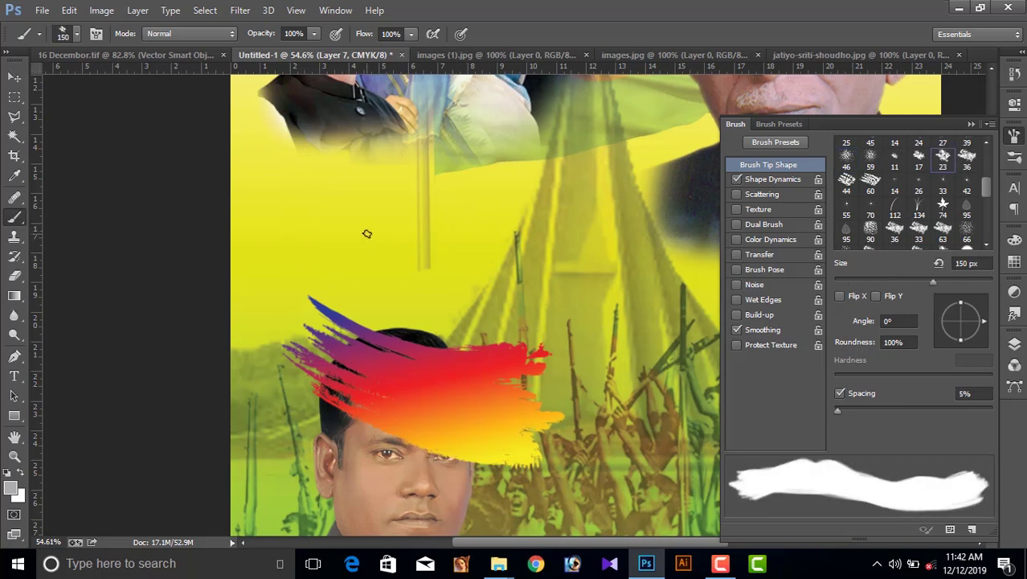
{"action": "key", "text": "bracketright"}
{"action": "key", "text": "bracketright"}
Paint a broad grey stroke across the yellow area and nudge the gradient stroke up-left
{"action": "left_click_drag", "start_coordinate": [326, 211], "coordinate": [479, 285]}
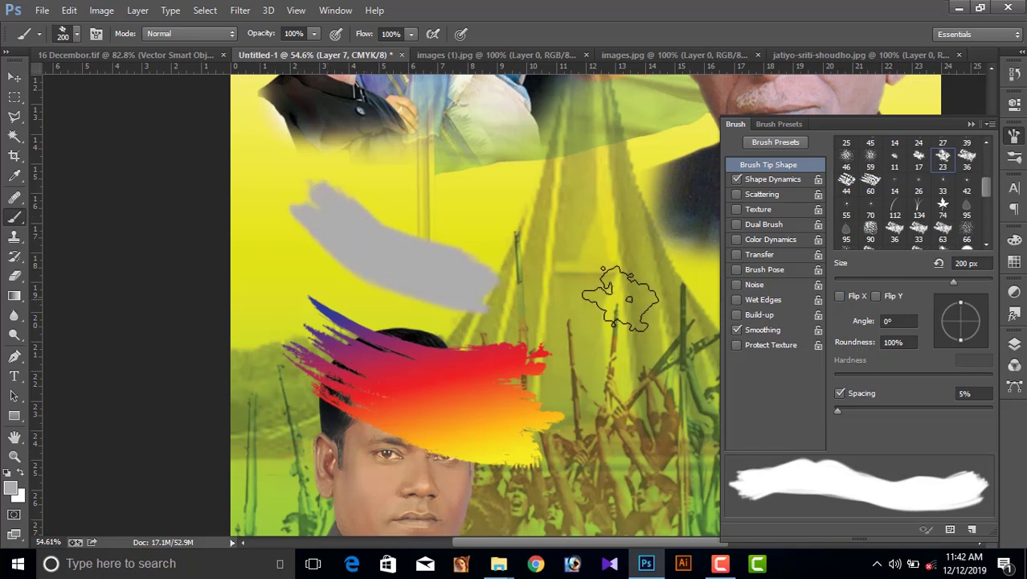
{"action": "mouse_move", "coordinate": [412, 218]}
{"action": "left_mouse_down"}
{"action": "mouse_move", "coordinate": [470, 257]}
{"action": "mouse_move", "coordinate": [378, 218]}
{"action": "mouse_move", "coordinate": [492, 259]}
{"action": "left_mouse_up"}
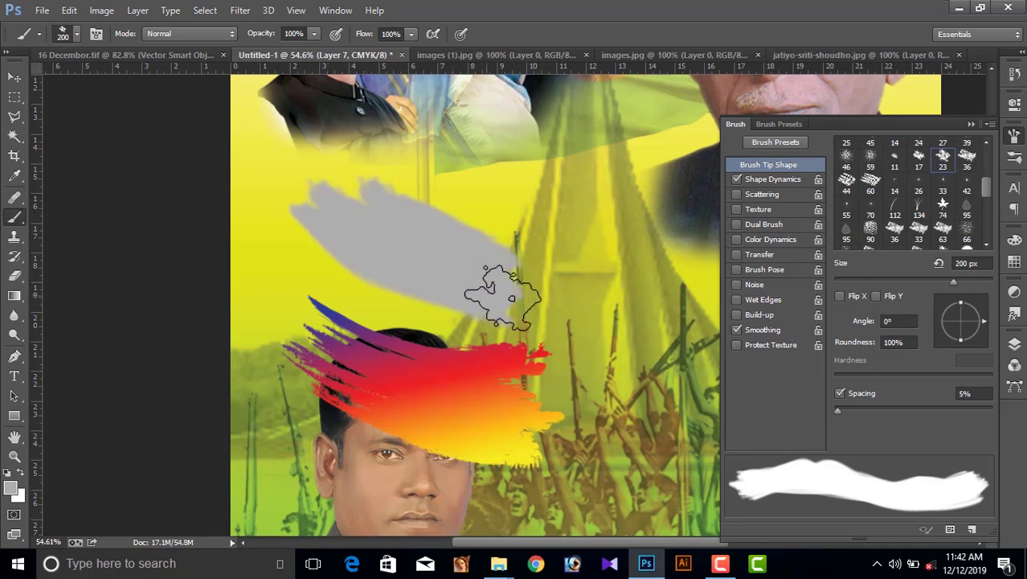
{"action": "key", "text": "v"}
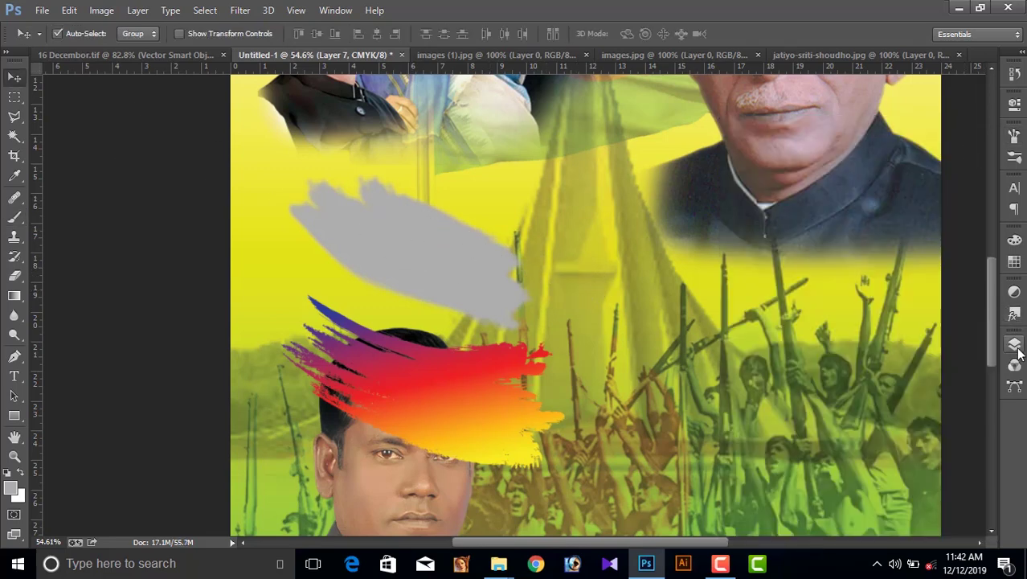
{"action": "left_click_drag", "start_coordinate": [481, 406], "coordinate": [469, 383]}
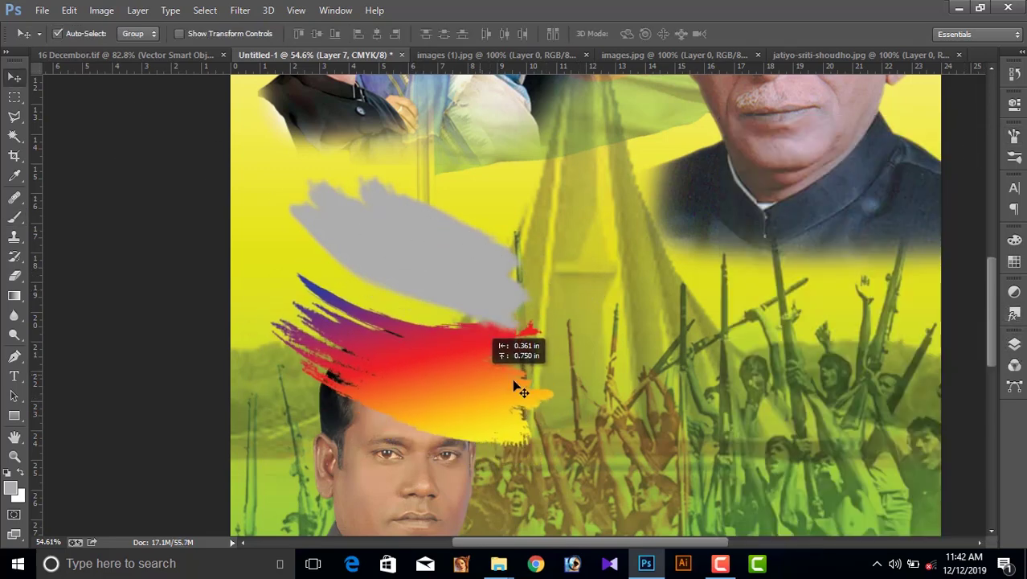
{"action": "left_click", "coordinate": [1015, 344]}
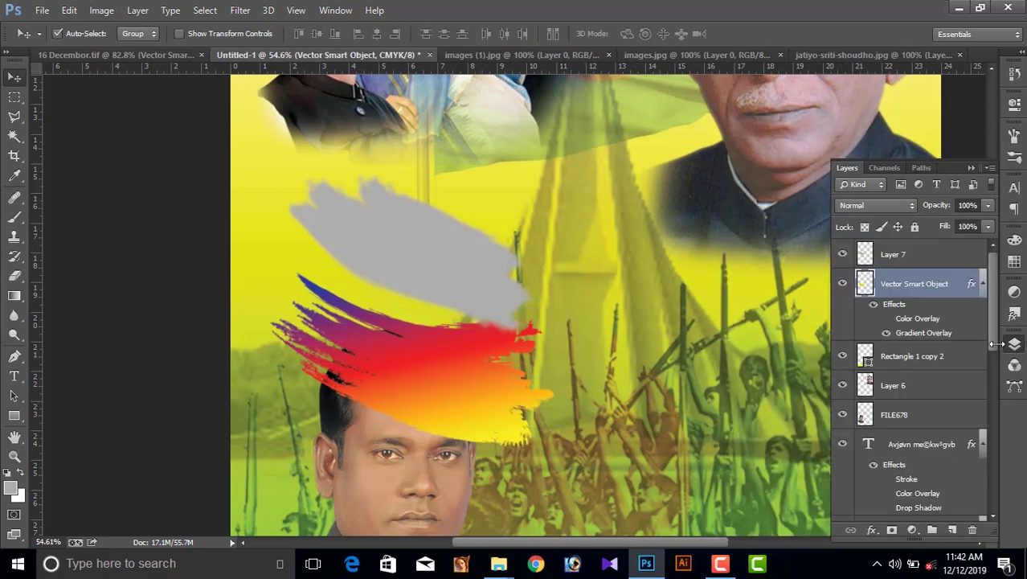
Review the gradient stroke's Gradient Overlay, then shift it down-left and the grey stroke right
{"action": "double_click", "coordinate": [972, 285]}
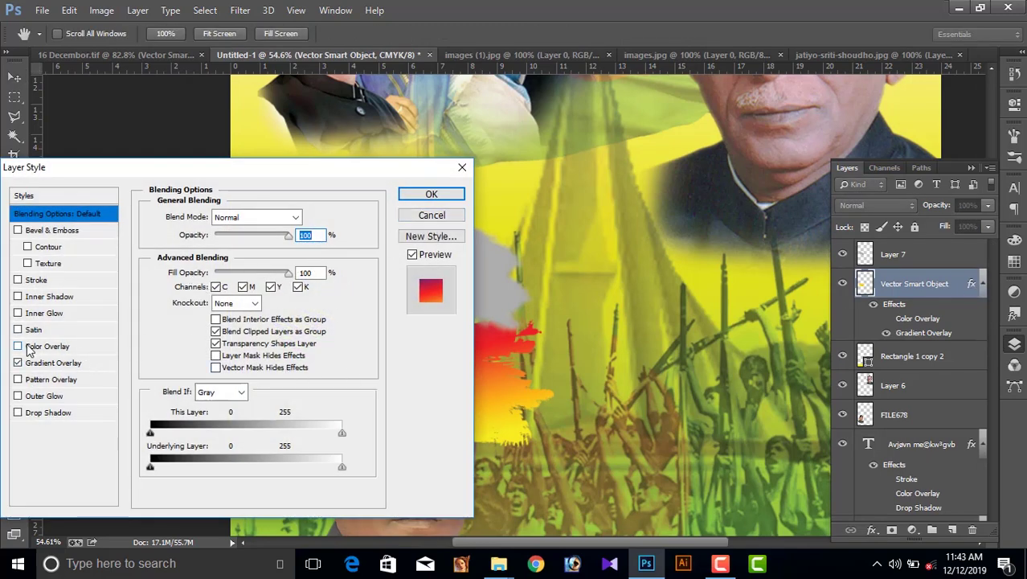
{"action": "left_click", "coordinate": [56, 362]}
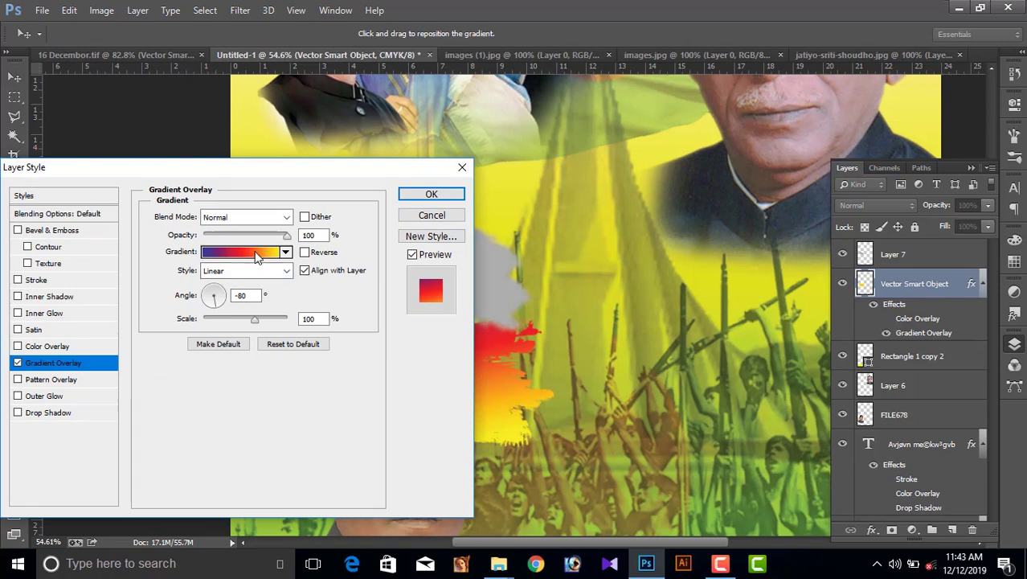
{"action": "left_click", "coordinate": [431, 193]}
{"action": "left_click_drag", "start_coordinate": [481, 390], "coordinate": [461, 420]}
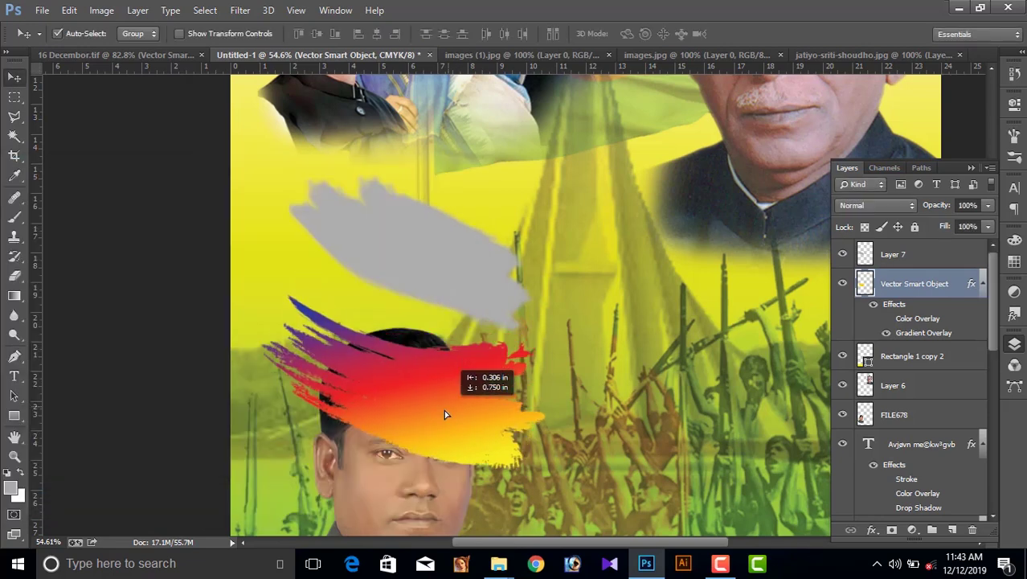
{"action": "left_click", "coordinate": [446, 254]}
{"action": "left_click_drag", "start_coordinate": [440, 249], "coordinate": [471, 251]}
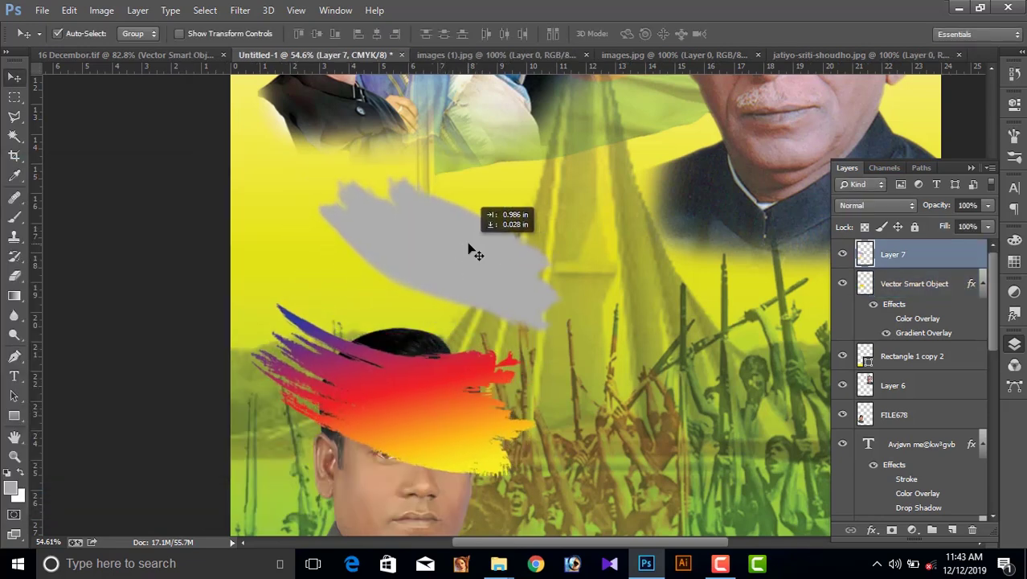
Give Layer 7 a Blue, Red, Yellow Gradient Overlay and move it down over the face
{"action": "double_click", "coordinate": [952, 257]}
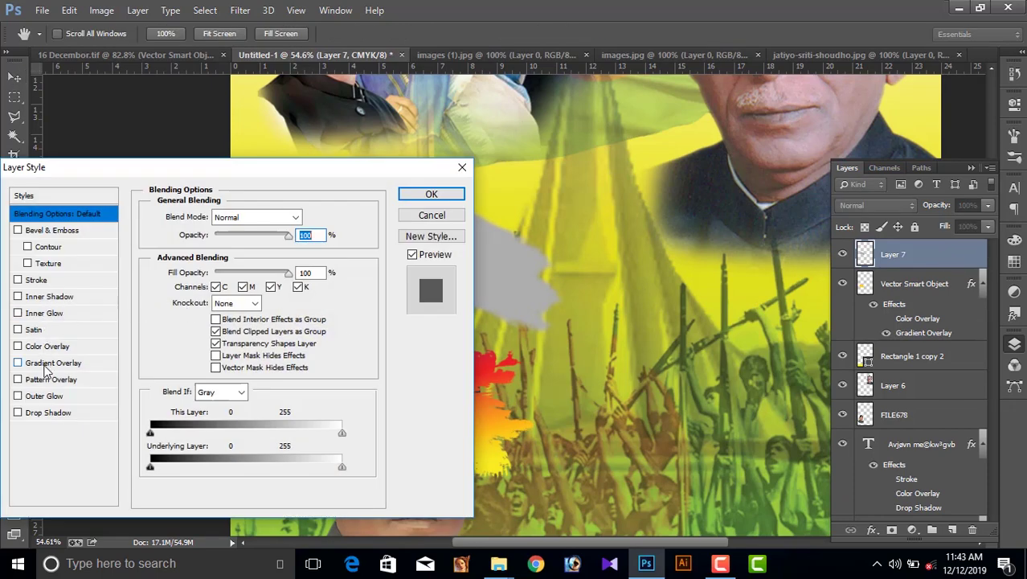
{"action": "left_click", "coordinate": [50, 363]}
{"action": "left_click", "coordinate": [233, 255]}
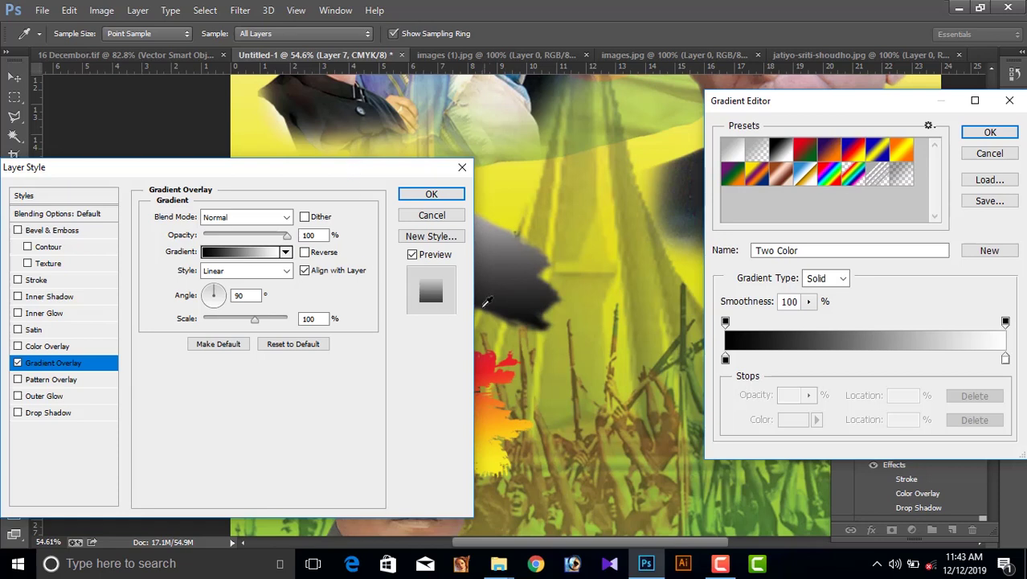
{"action": "left_click", "coordinate": [863, 152]}
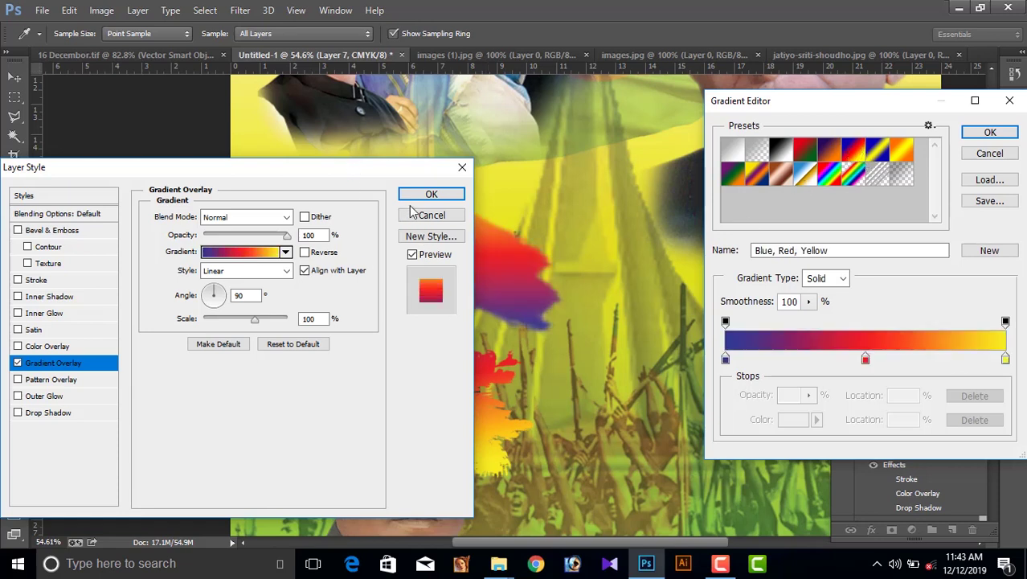
{"action": "left_click", "coordinate": [987, 133]}
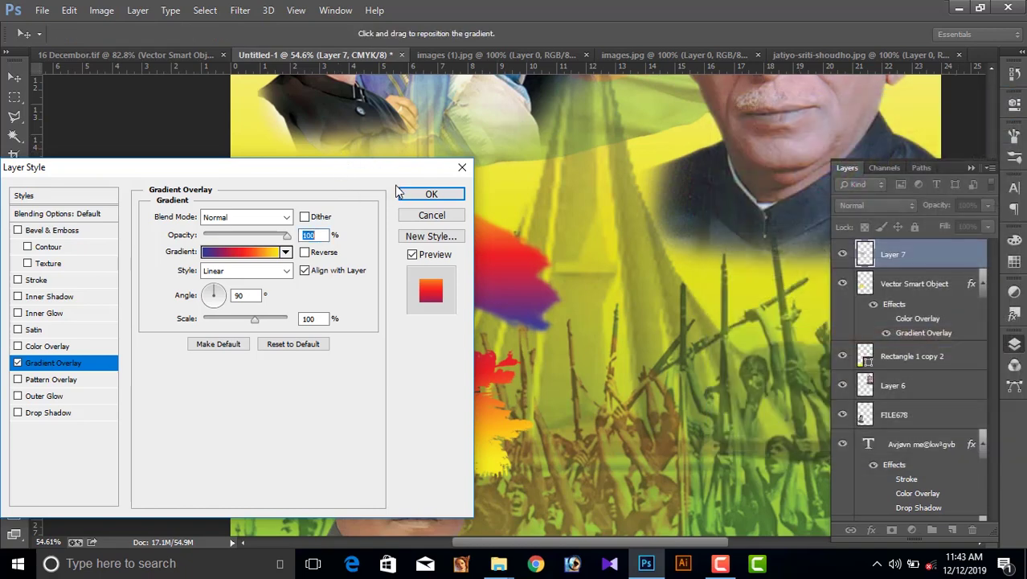
{"action": "left_click", "coordinate": [426, 194]}
{"action": "mouse_move", "coordinate": [411, 410]}
{"action": "left_mouse_down"}
{"action": "mouse_move", "coordinate": [441, 263]}
{"action": "mouse_move", "coordinate": [405, 409]}
{"action": "mouse_move", "coordinate": [455, 373]}
{"action": "mouse_move", "coordinate": [424, 371]}
{"action": "left_mouse_up"}
{"action": "left_click", "coordinate": [970, 169]}
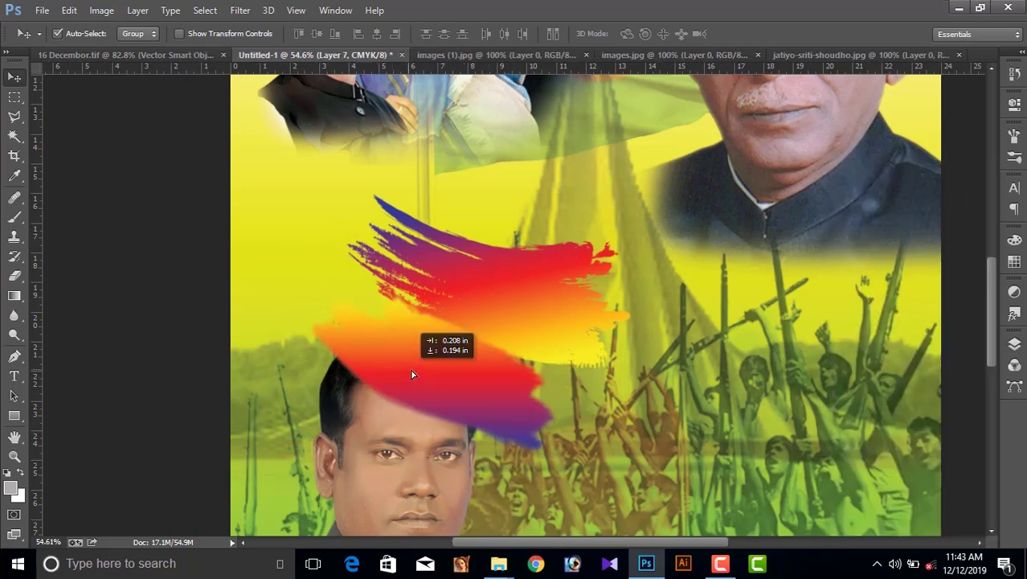
Delete the Layer 7 stroke, then place ১৬ ডিসেম্বর on the brush stroke with মহান beside it
{"action": "key", "text": "Delete"}
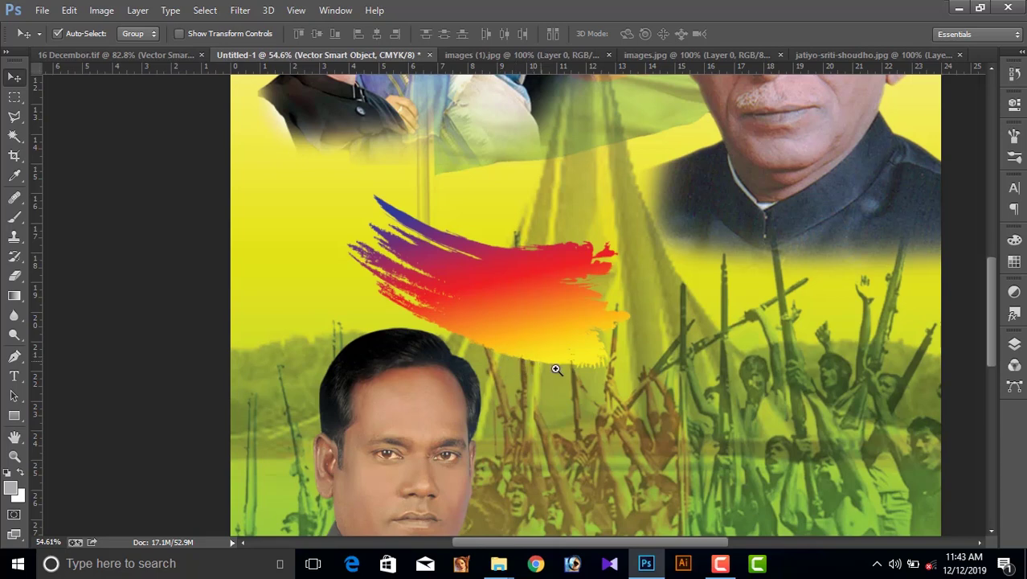
{"action": "mouse_move", "coordinate": [556, 369]}
{"action": "left_mouse_down"}
{"action": "mouse_move", "coordinate": [521, 366]}
{"action": "mouse_move", "coordinate": [508, 305]}
{"action": "left_mouse_up"}
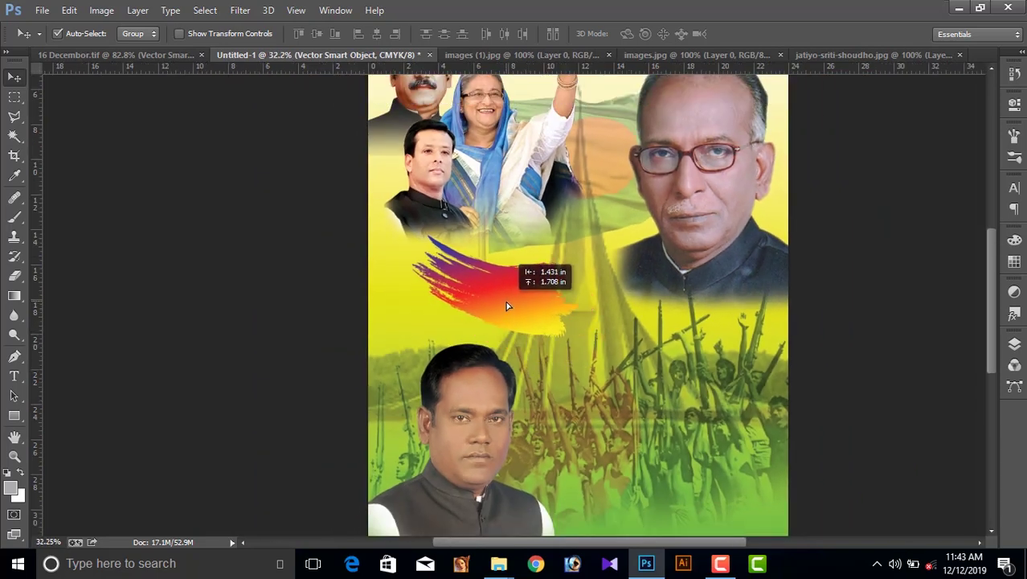
{"action": "left_click", "coordinate": [112, 54]}
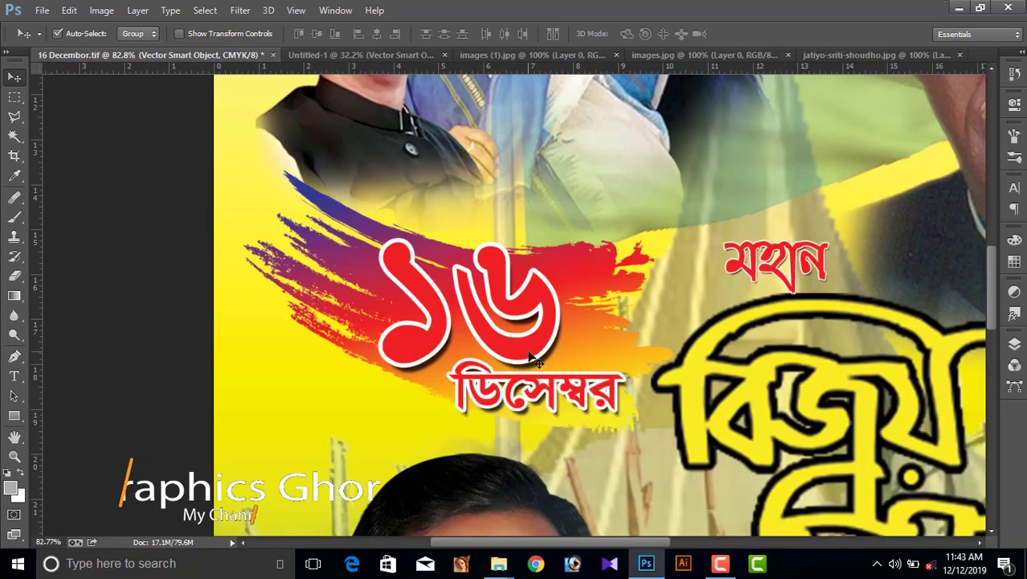
{"action": "left_click", "coordinate": [737, 309], "text": "shift"}
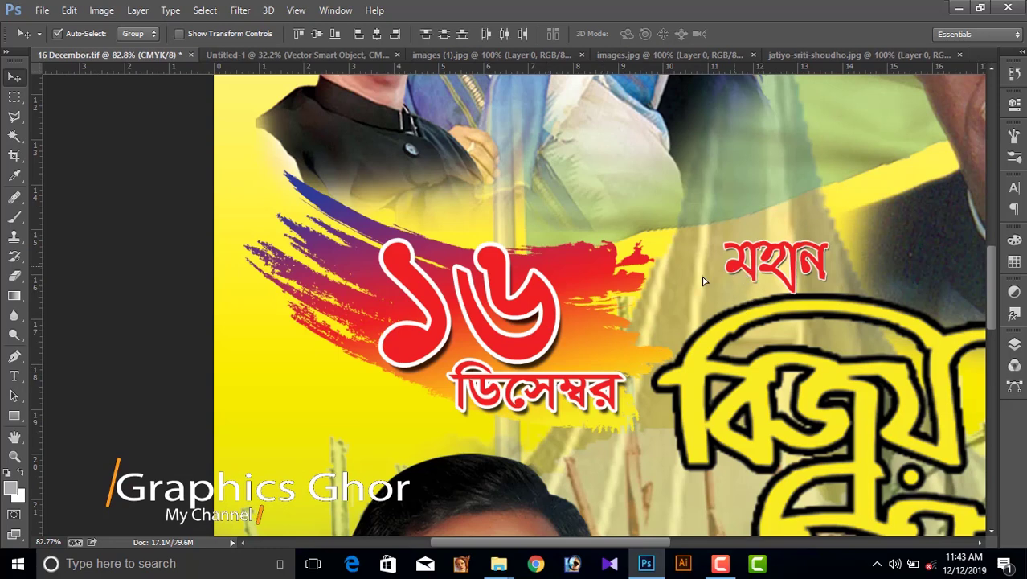
{"action": "mouse_move", "coordinate": [737, 274]}
{"action": "left_mouse_down"}
{"action": "mouse_move", "coordinate": [309, 61]}
{"action": "mouse_move", "coordinate": [585, 346]}
{"action": "left_mouse_up"}
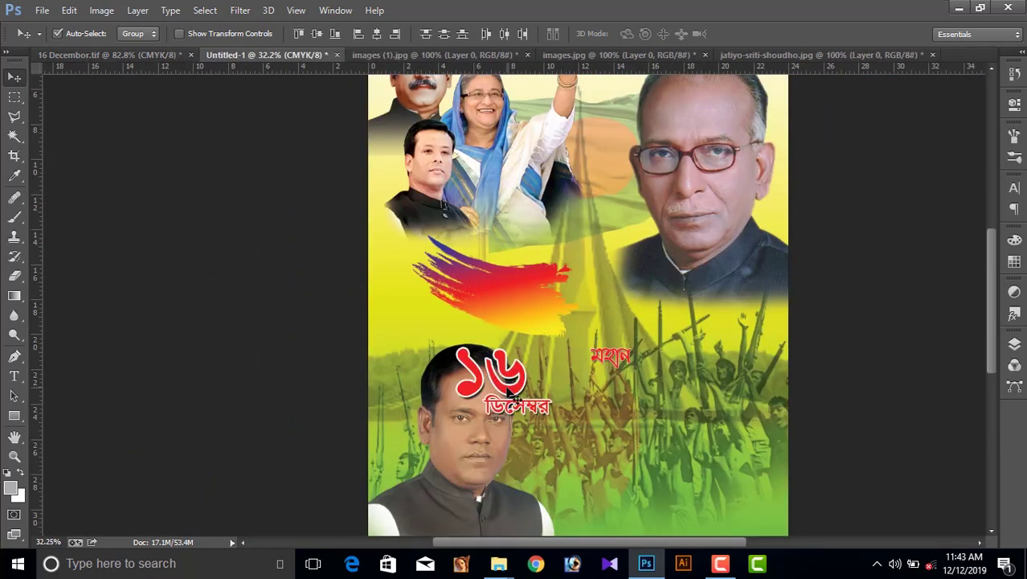
{"action": "left_click_drag", "start_coordinate": [507, 392], "coordinate": [526, 311]}
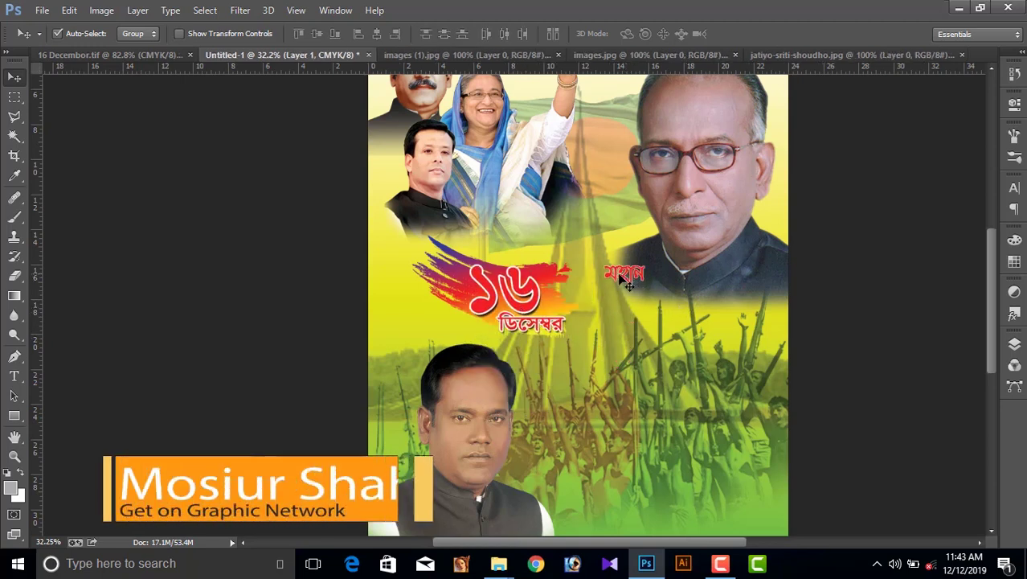
{"action": "left_click_drag", "start_coordinate": [629, 283], "coordinate": [609, 307]}
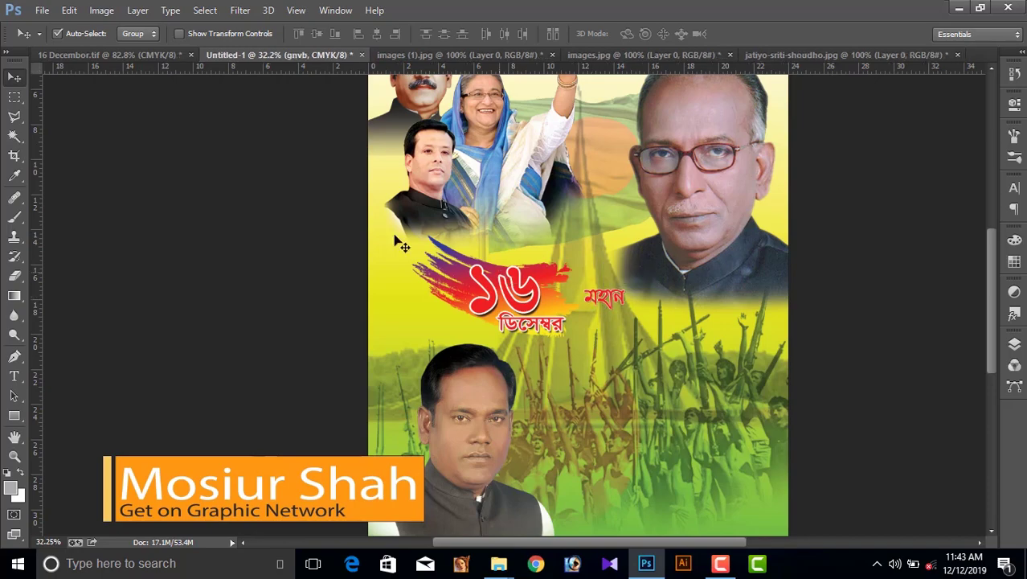
{"action": "left_click", "coordinate": [121, 55]}
Copy the বিজয় দিবস title onto Untitled-1 beside the lower portrait
{"action": "scroll", "coordinate": [489, 273], "scroll_direction": "down", "scroll_amount": 3}
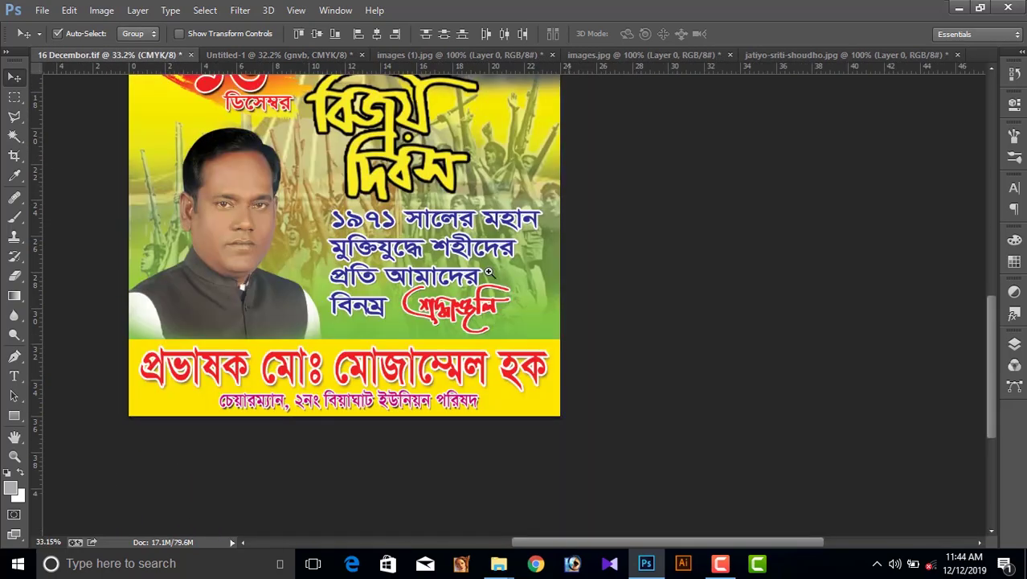
{"action": "scroll", "coordinate": [489, 273], "scroll_direction": "up", "scroll_amount": 3}
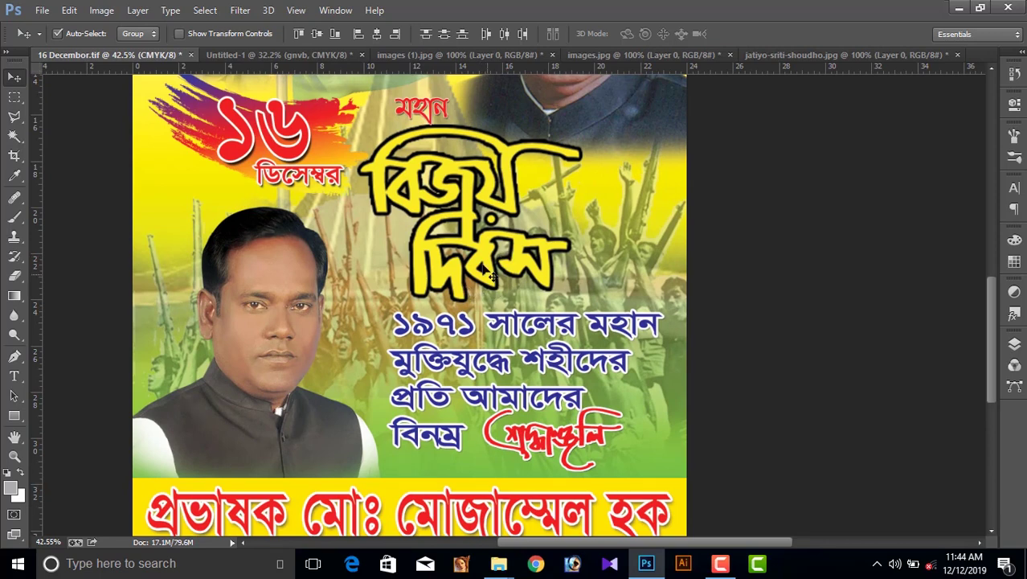
{"action": "left_click", "coordinate": [487, 269]}
{"action": "mouse_move", "coordinate": [491, 264]}
{"action": "left_mouse_down"}
{"action": "mouse_move", "coordinate": [280, 64]}
{"action": "mouse_move", "coordinate": [562, 297]}
{"action": "left_mouse_up"}
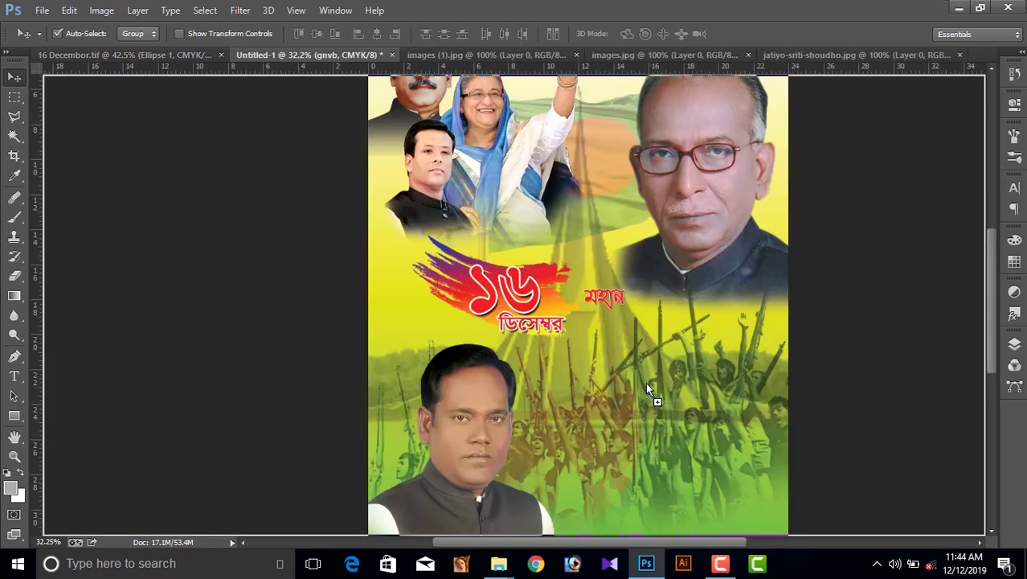
{"action": "left_click_drag", "start_coordinate": [646, 384], "coordinate": [602, 236]}
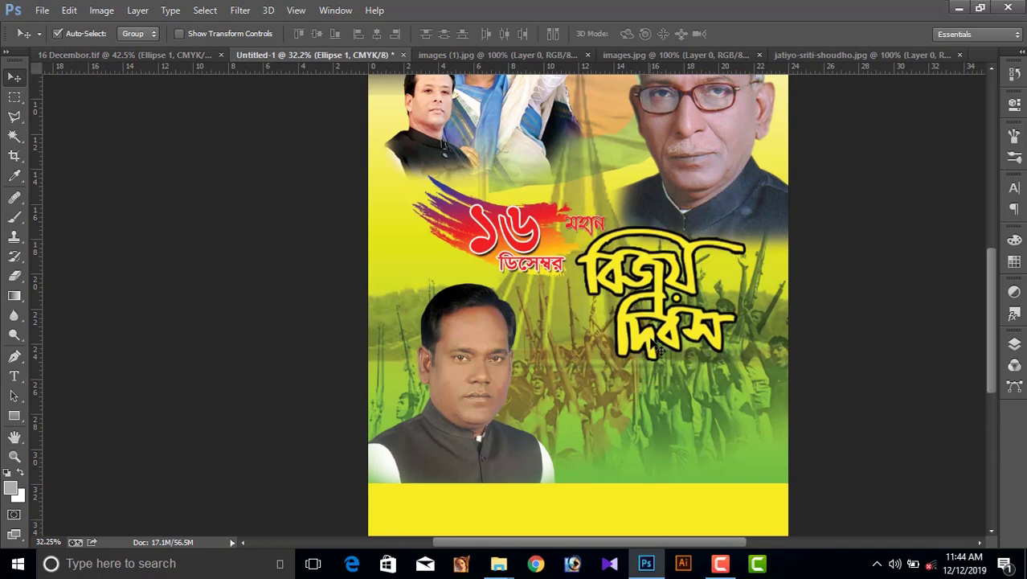
Copy the blue four-line ১৯৭১ slogan onto Untitled-1, dismissing the no-layer-selected errors
{"action": "key", "text": "ctrl+shift+Tab"}
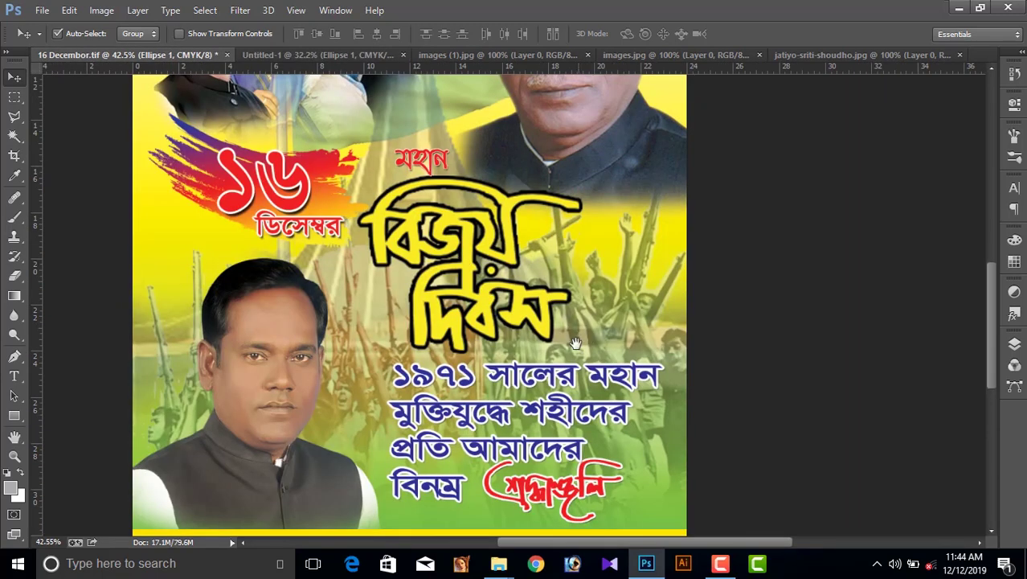
{"action": "scroll", "coordinate": [539, 343], "scroll_direction": "up", "scroll_amount": 2}
{"action": "scroll", "coordinate": [539, 343], "scroll_direction": "down", "scroll_amount": 3}
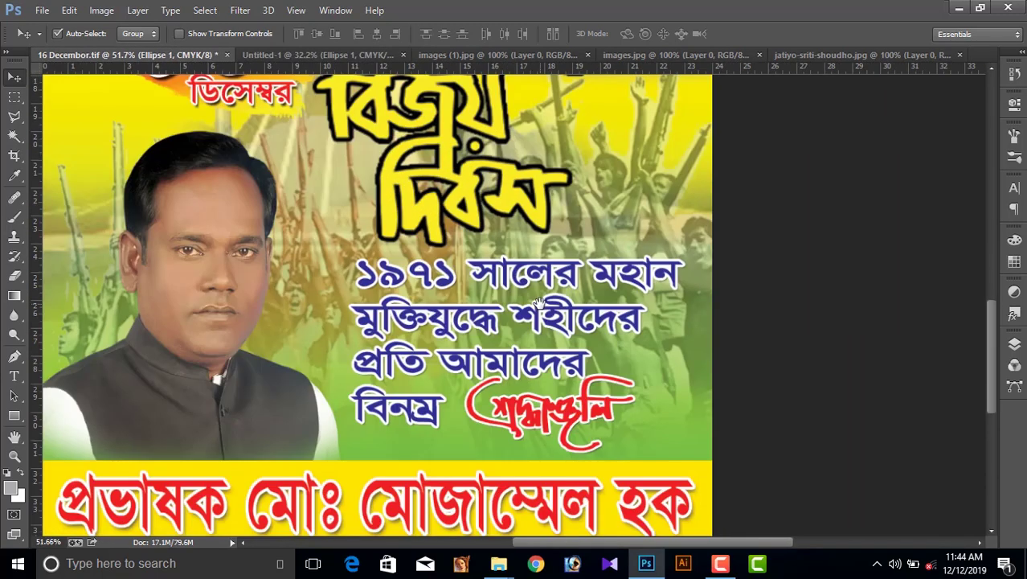
{"action": "left_click", "coordinate": [563, 283]}
{"action": "left_click", "coordinate": [585, 410]}
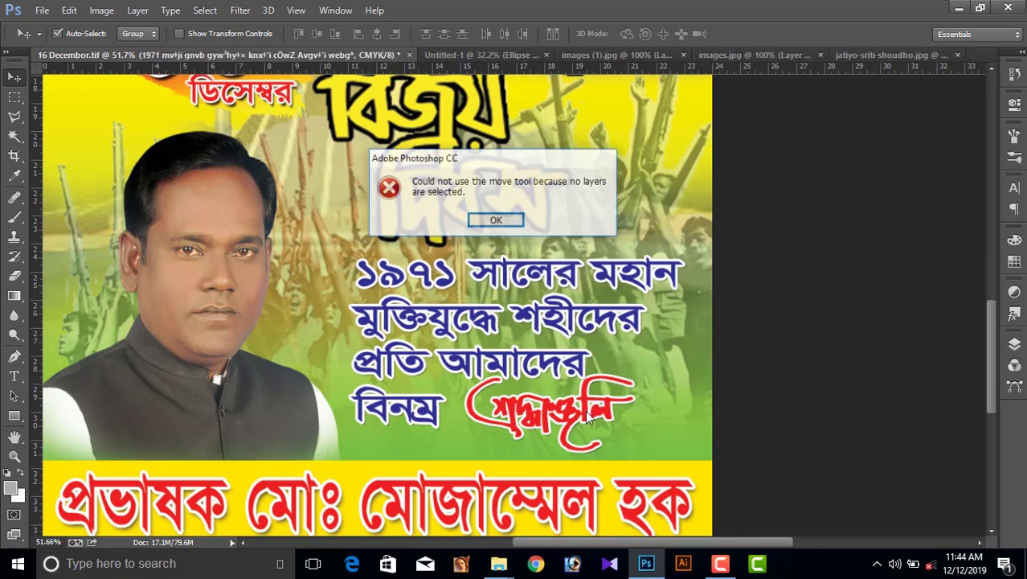
{"action": "key", "text": "Return"}
{"action": "left_click", "coordinate": [512, 402]}
{"action": "key", "text": "Return"}
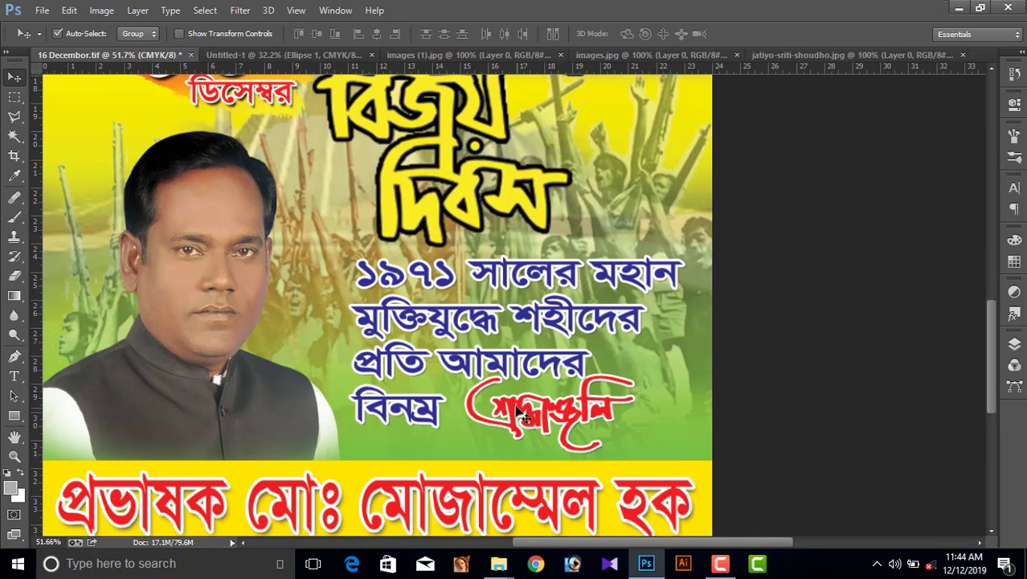
{"action": "mouse_move", "coordinate": [513, 402]}
{"action": "left_mouse_down"}
{"action": "mouse_move", "coordinate": [512, 382]}
{"action": "mouse_move", "coordinate": [316, 115]}
{"action": "mouse_move", "coordinate": [652, 426]}
{"action": "mouse_move", "coordinate": [643, 438]}
{"action": "left_mouse_up"}
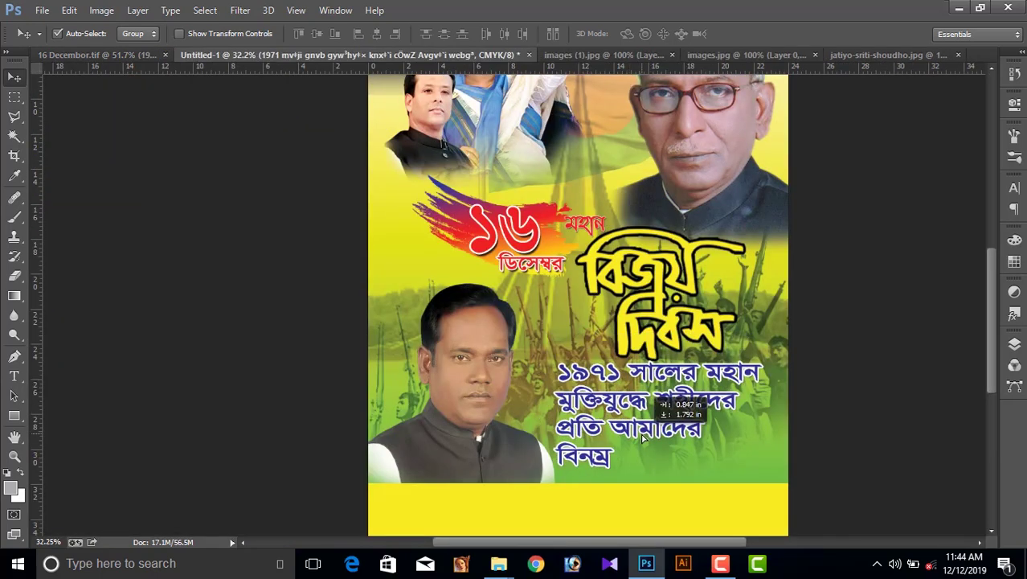
Copy the red শ্রদ্ধাঞ্জলি calligraphy onto Untitled-1 beside বিনম্র
{"action": "left_click", "coordinate": [148, 56]}
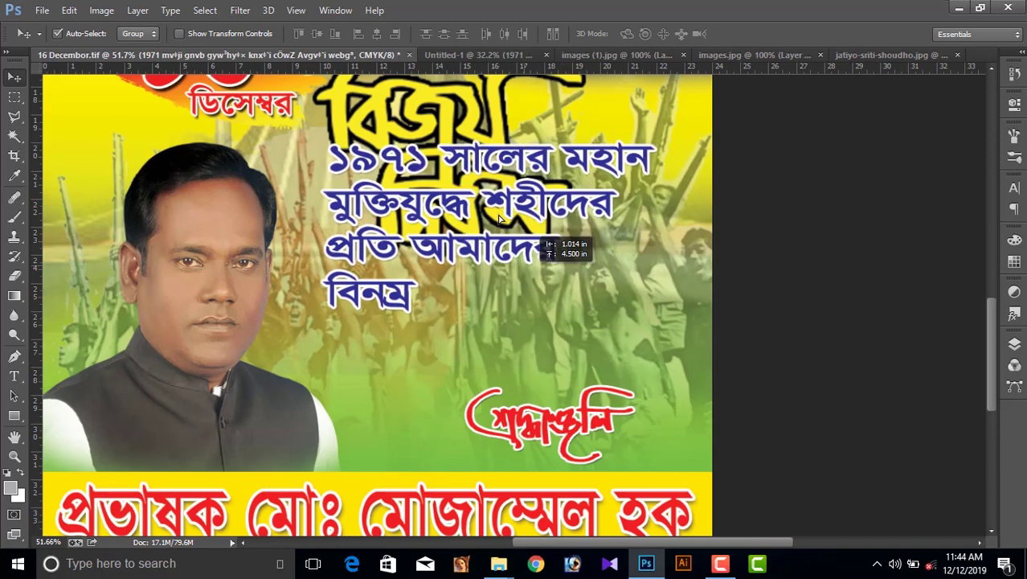
{"action": "left_click_drag", "start_coordinate": [584, 395], "coordinate": [520, 247]}
{"action": "left_click_drag", "start_coordinate": [524, 422], "coordinate": [330, 54]}
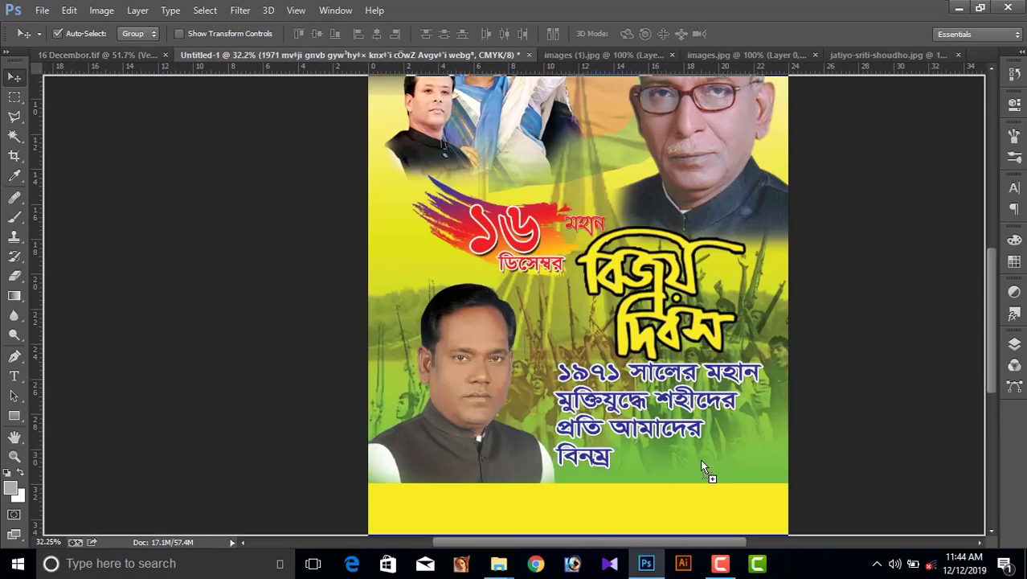
{"action": "left_click_drag", "start_coordinate": [330, 53], "coordinate": [706, 469]}
{"action": "scroll", "coordinate": [708, 469], "scroll_direction": "down", "scroll_amount": 2}
{"action": "scroll", "coordinate": [708, 469], "scroll_direction": "down", "scroll_amount": 2}
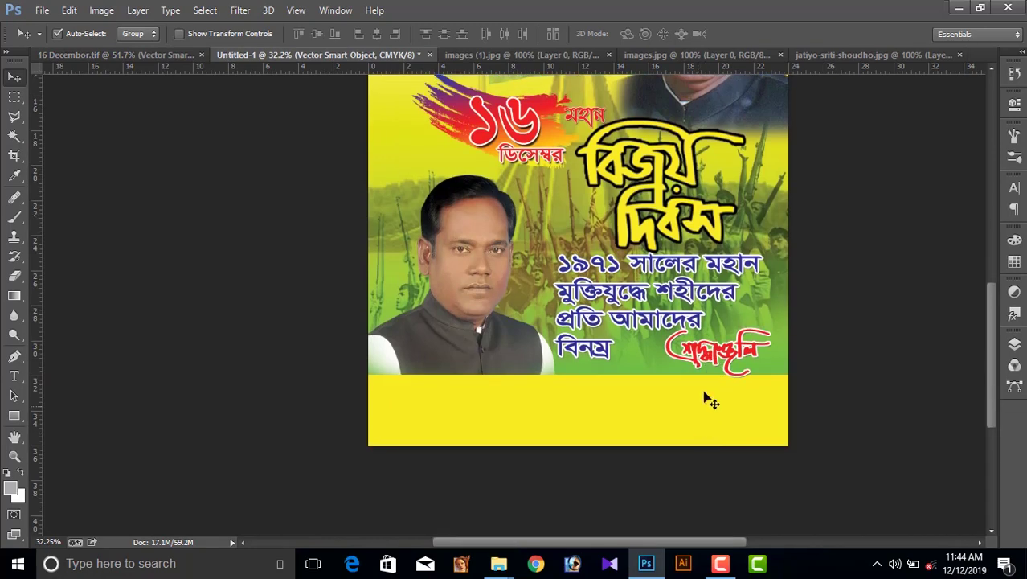
{"action": "left_click_drag", "start_coordinate": [707, 394], "coordinate": [678, 352]}
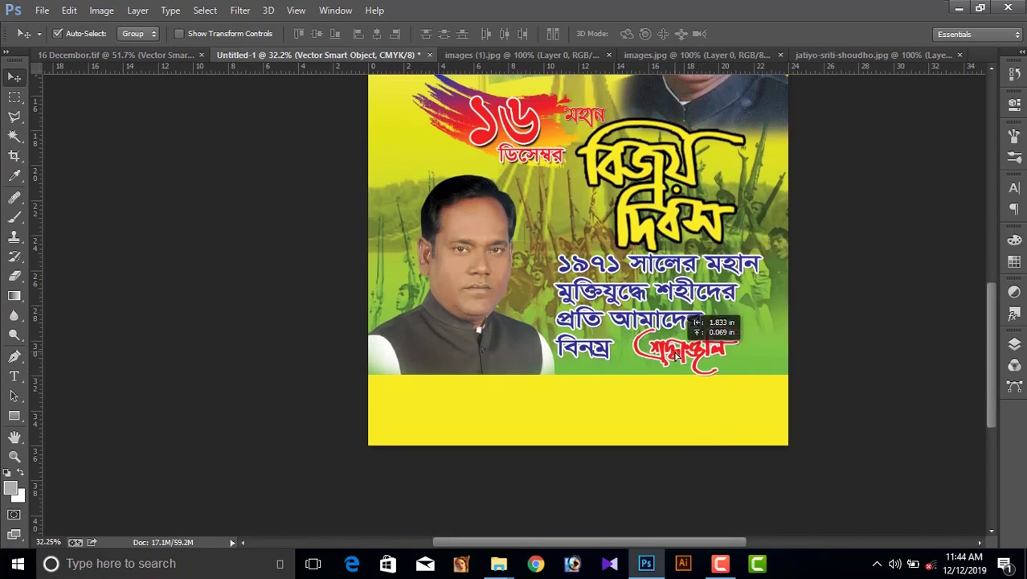
Shorten the bottom yellow band by lowering its top edge slightly
{"action": "left_click", "coordinate": [666, 406]}
{"action": "key", "text": "ctrl+t"}
{"action": "left_click_drag", "start_coordinate": [581, 373], "coordinate": [580, 382]}
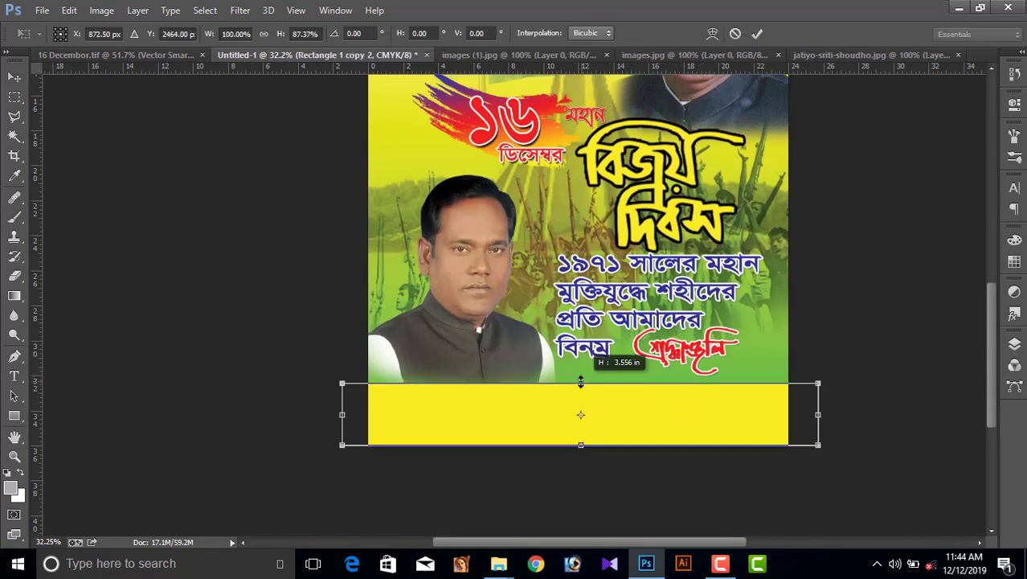
{"action": "key", "text": "Return"}
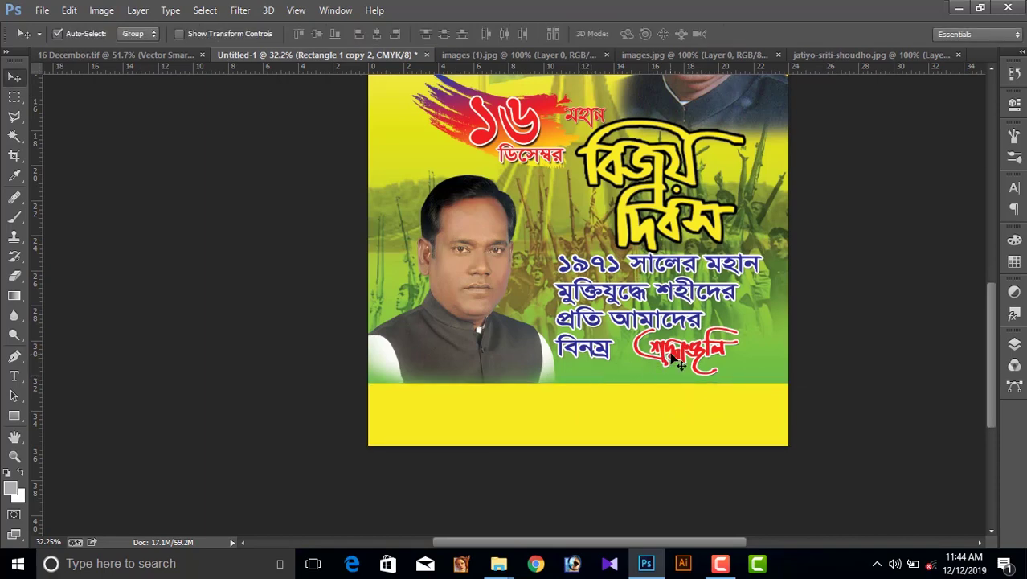
Select the red name headline and subtitle on 16 December.tif and drag them toward Untitled-1
{"action": "left_click_drag", "start_coordinate": [670, 363], "coordinate": [454, 471]}
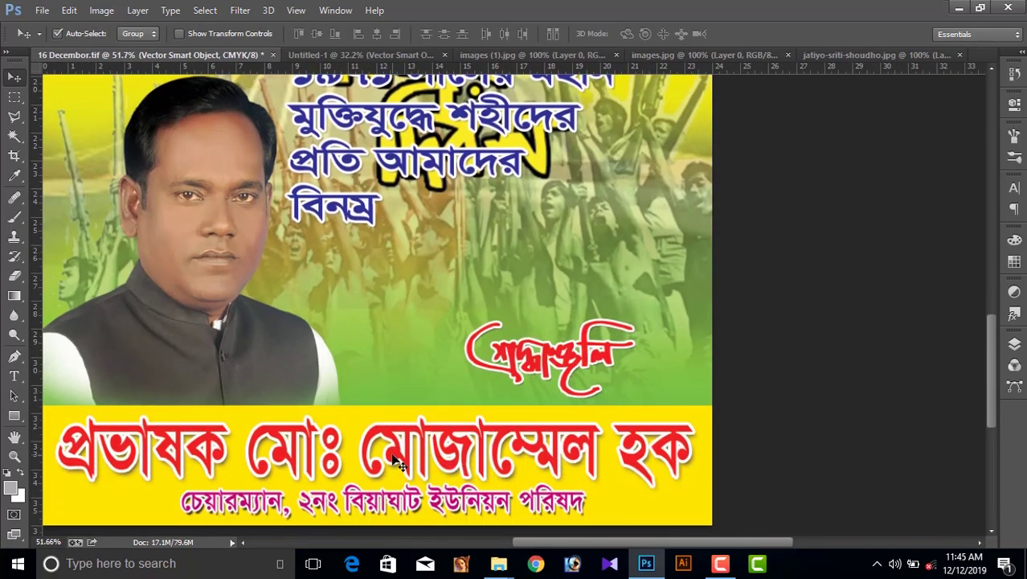
{"action": "left_click", "coordinate": [395, 462]}
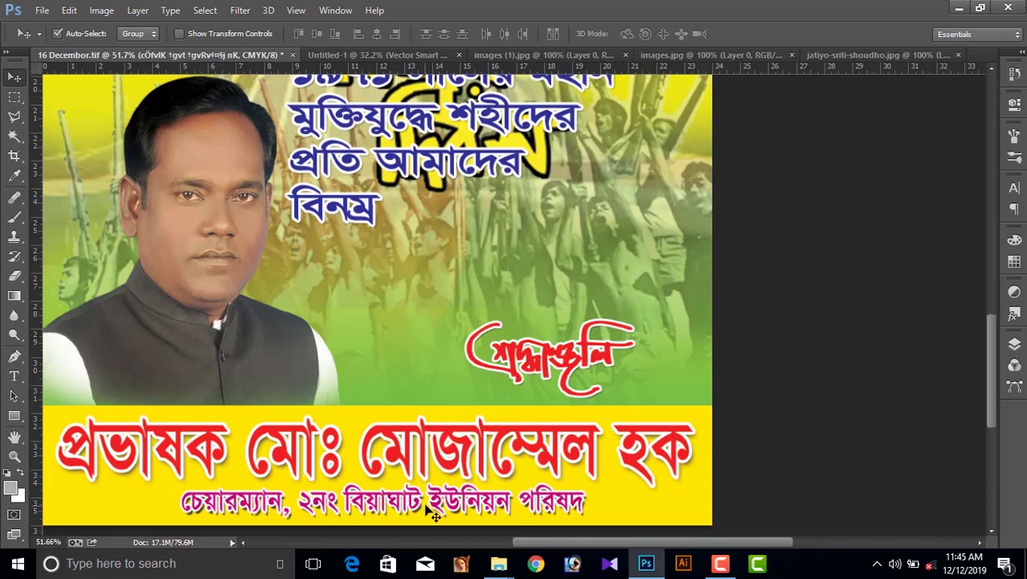
{"action": "left_click_drag", "start_coordinate": [443, 515], "coordinate": [343, 63]}
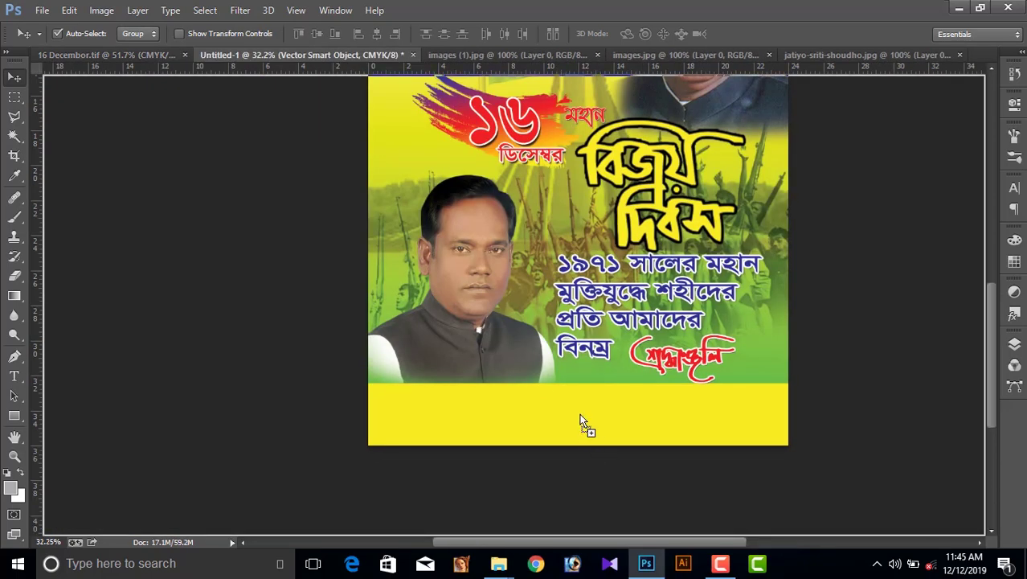
Drop the red name headline and subtitle into the yellow band and resize them to fit, accepting missing-font warnings
{"action": "left_click_drag", "start_coordinate": [343, 63], "coordinate": [589, 426]}
{"action": "left_click_drag", "start_coordinate": [585, 387], "coordinate": [620, 410]}
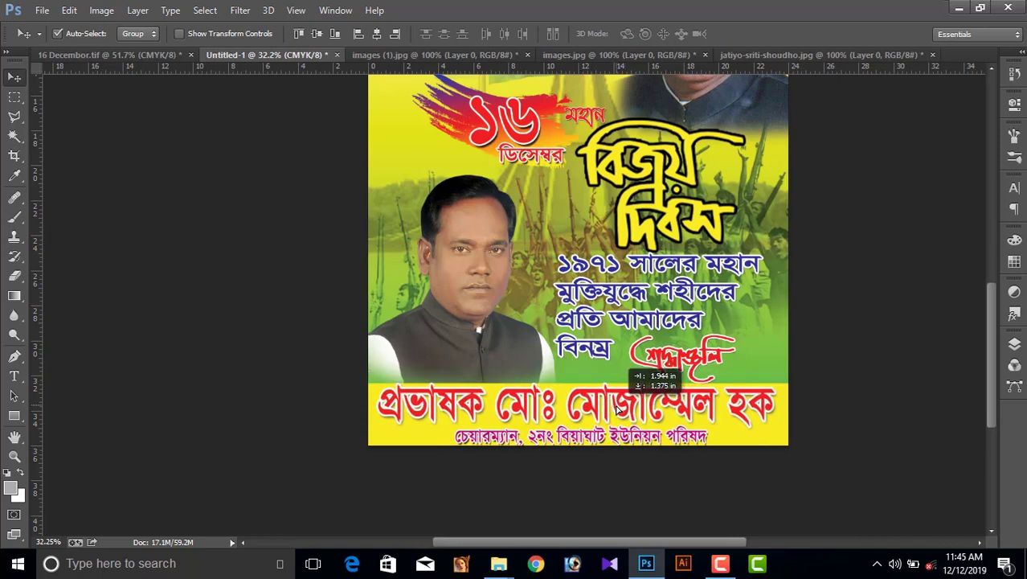
{"action": "key", "text": "ctrl+t"}
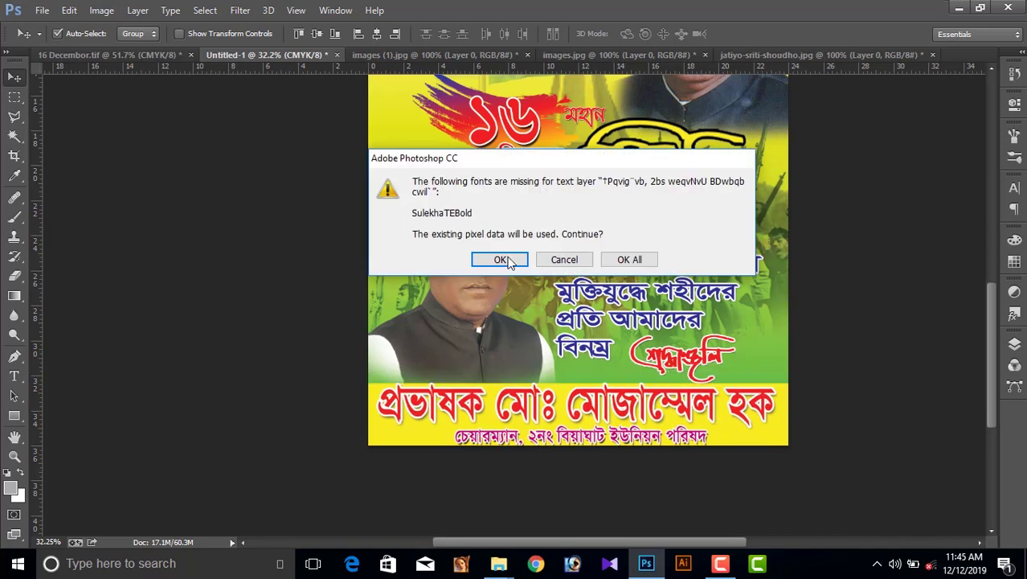
{"action": "left_click", "coordinate": [501, 260]}
{"action": "left_click", "coordinate": [492, 261]}
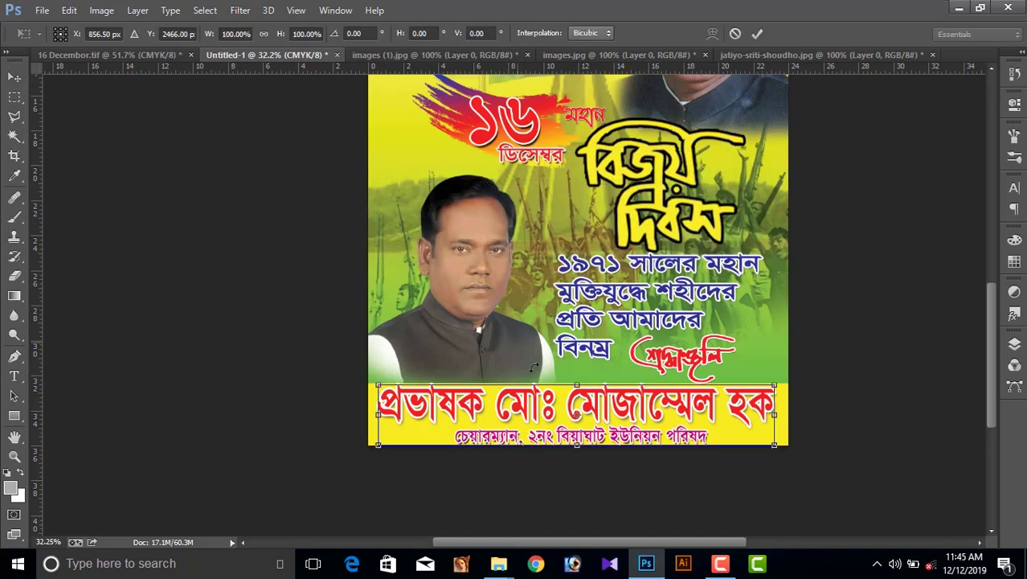
{"action": "left_click_drag", "start_coordinate": [577, 440], "coordinate": [584, 437]}
{"action": "key", "text": "Return"}
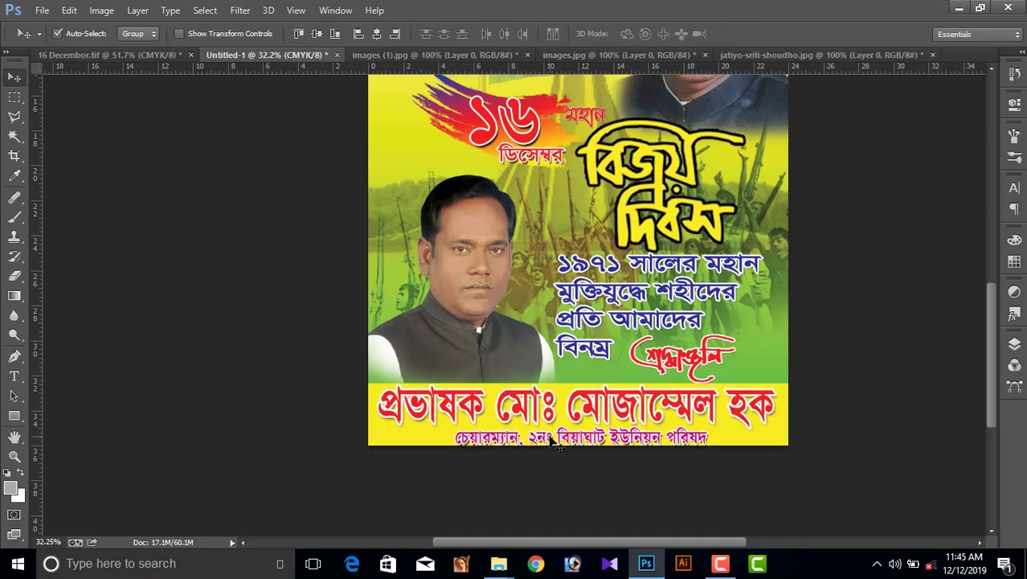
{"action": "scroll", "coordinate": [550, 386], "scroll_direction": "down", "scroll_amount": 2}
{"action": "scroll", "coordinate": [547, 321], "scroll_direction": "down", "scroll_amount": 2}
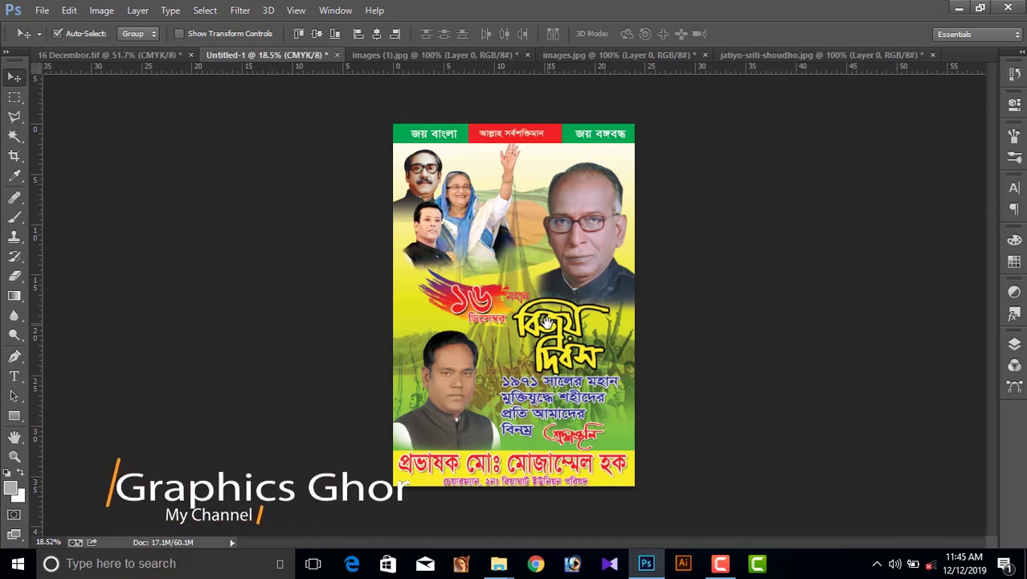
{"action": "scroll", "coordinate": [546, 321], "scroll_direction": "up", "scroll_amount": 2}
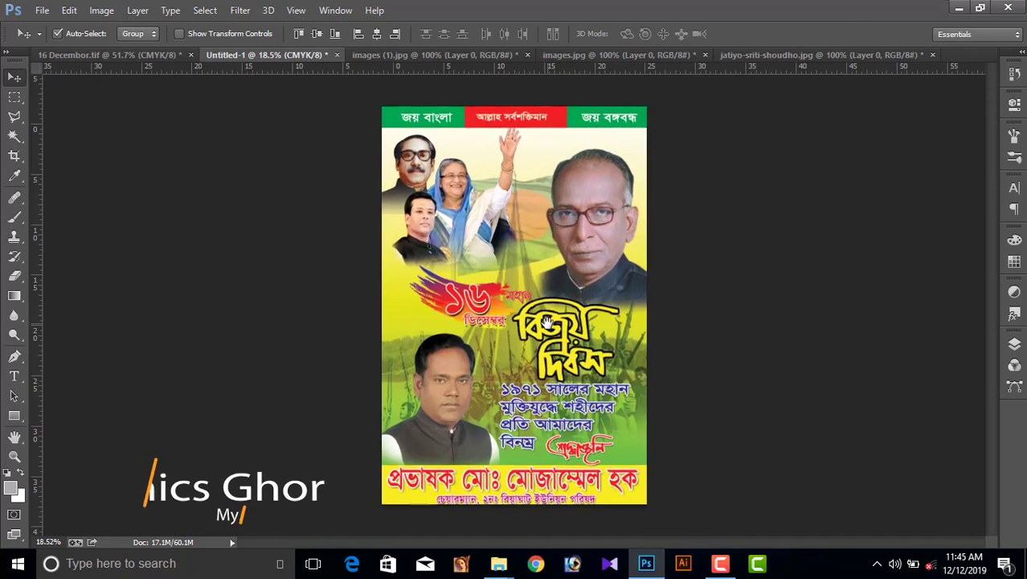